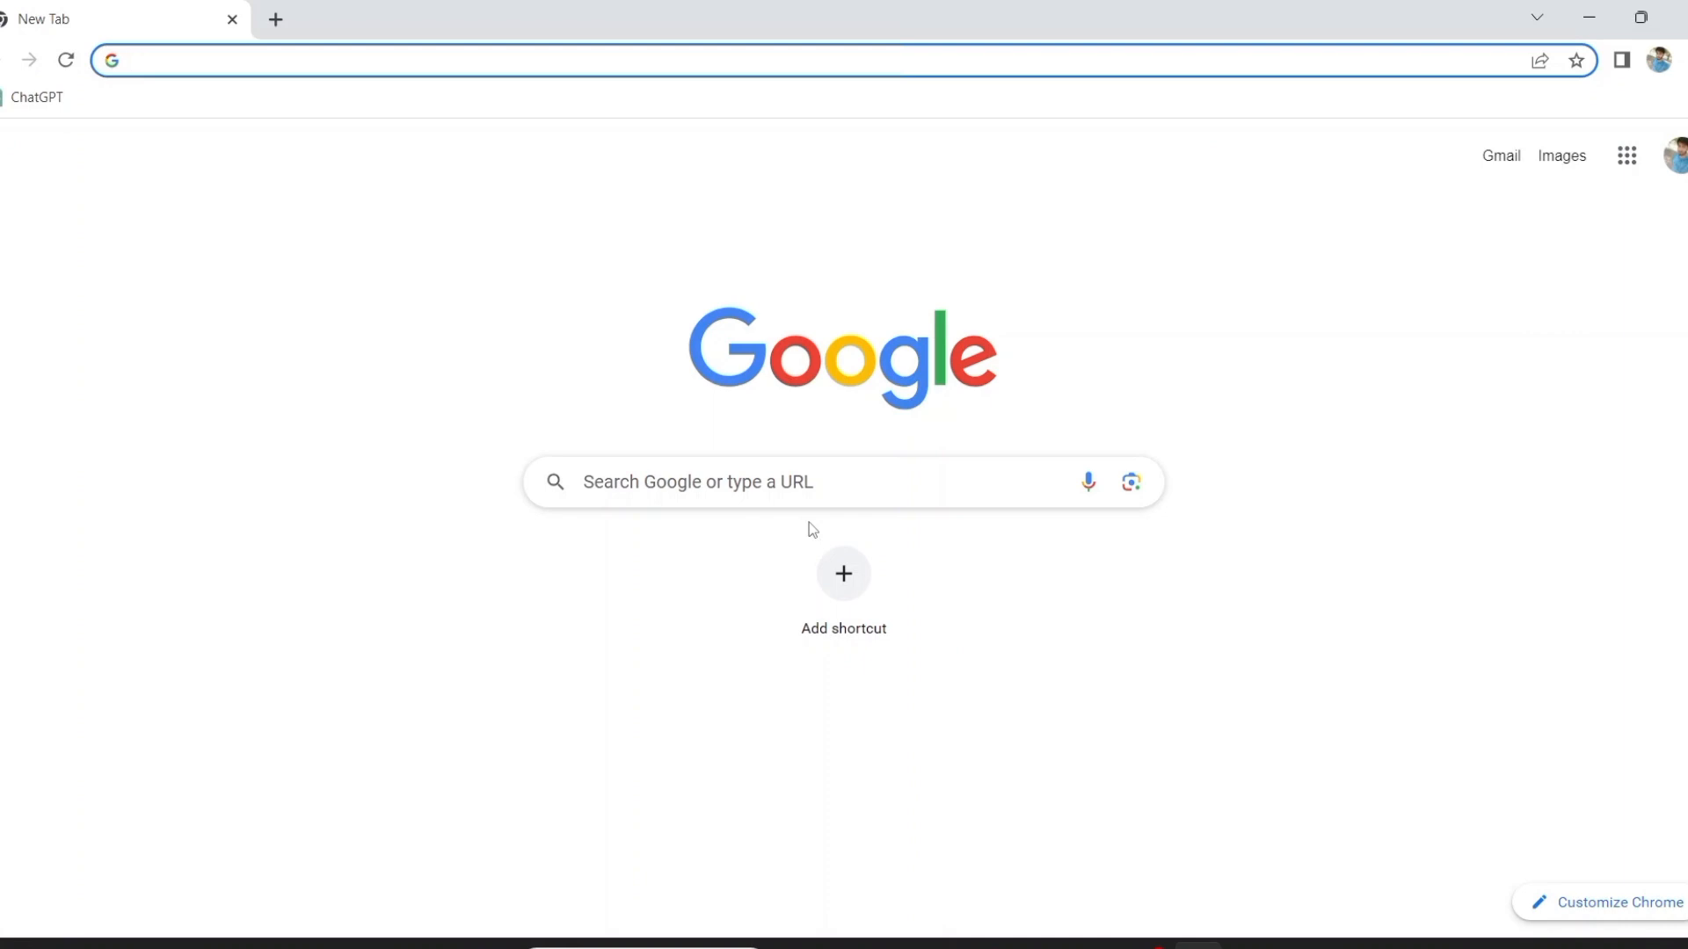
Search Google for bcece, open the Bihar government's BCECE site and go to the Online Counselling Portal of ITICAT-2023.
left_click(761, 486)
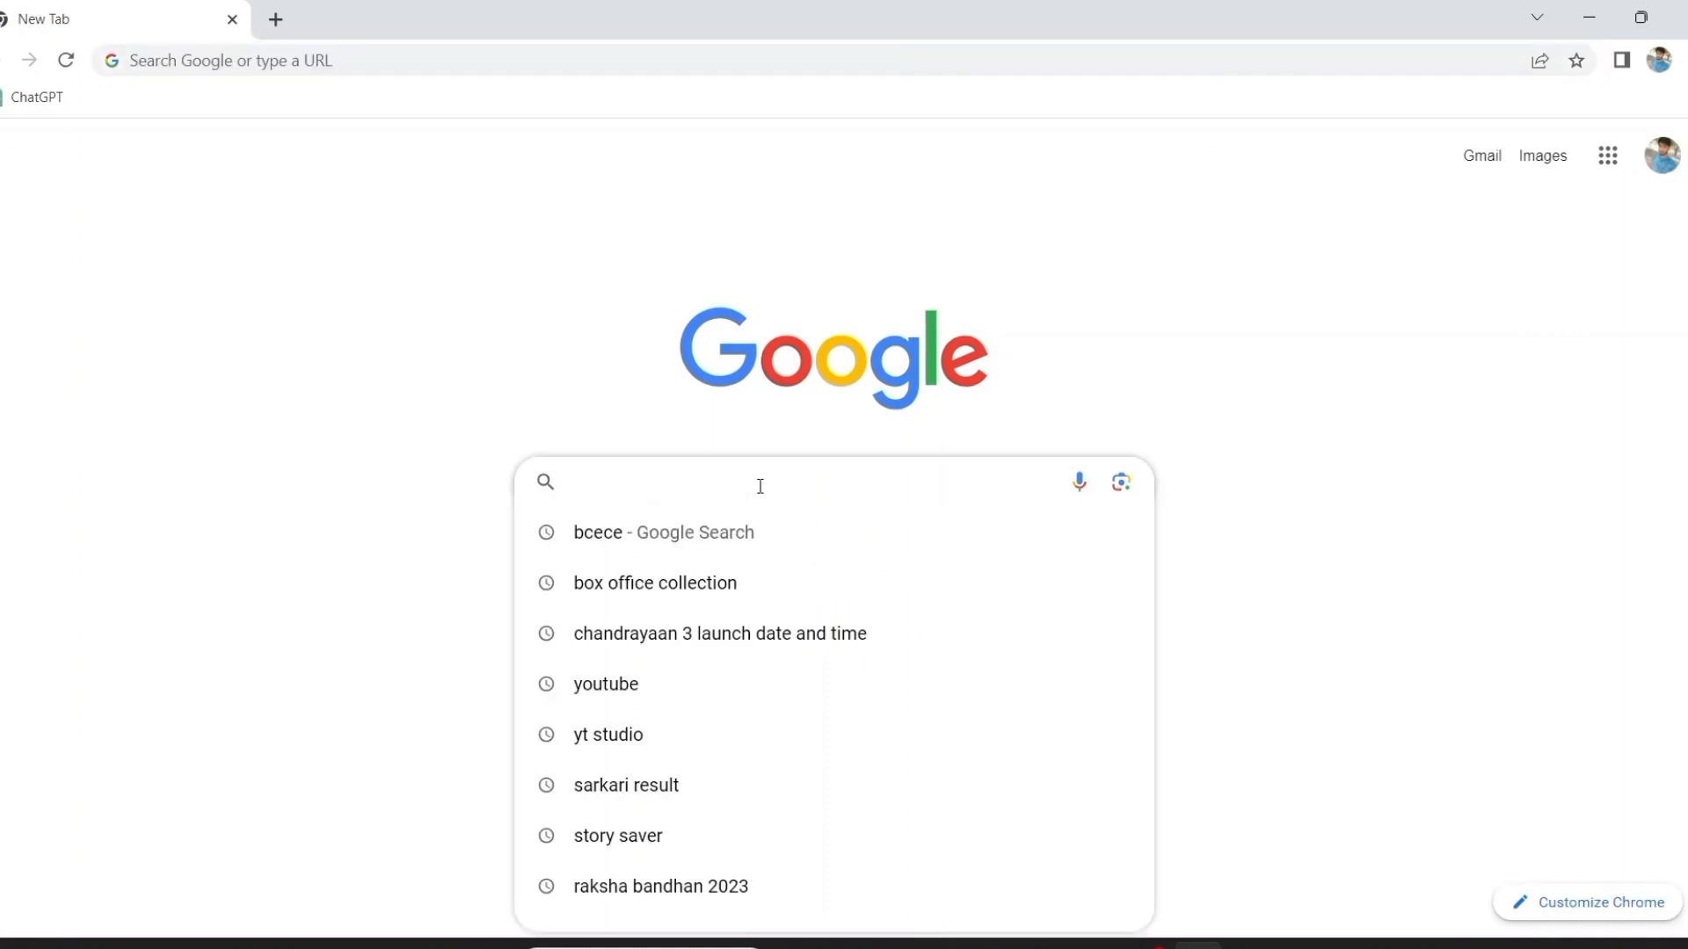
left_click(666, 536)
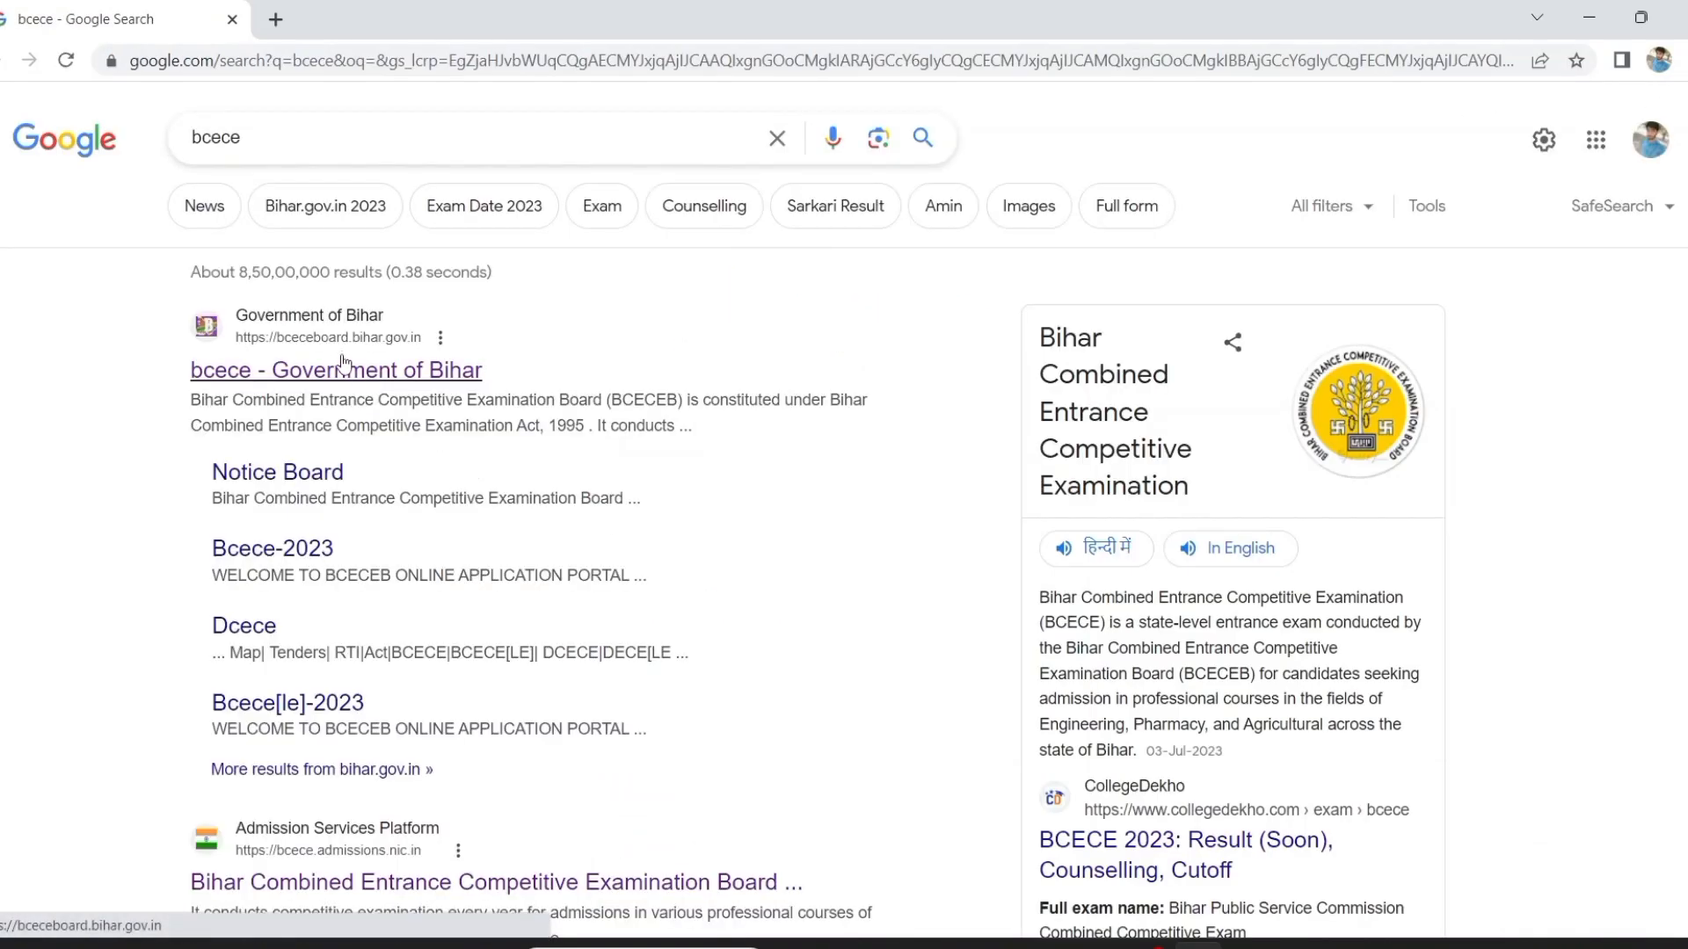
left_click(349, 325)
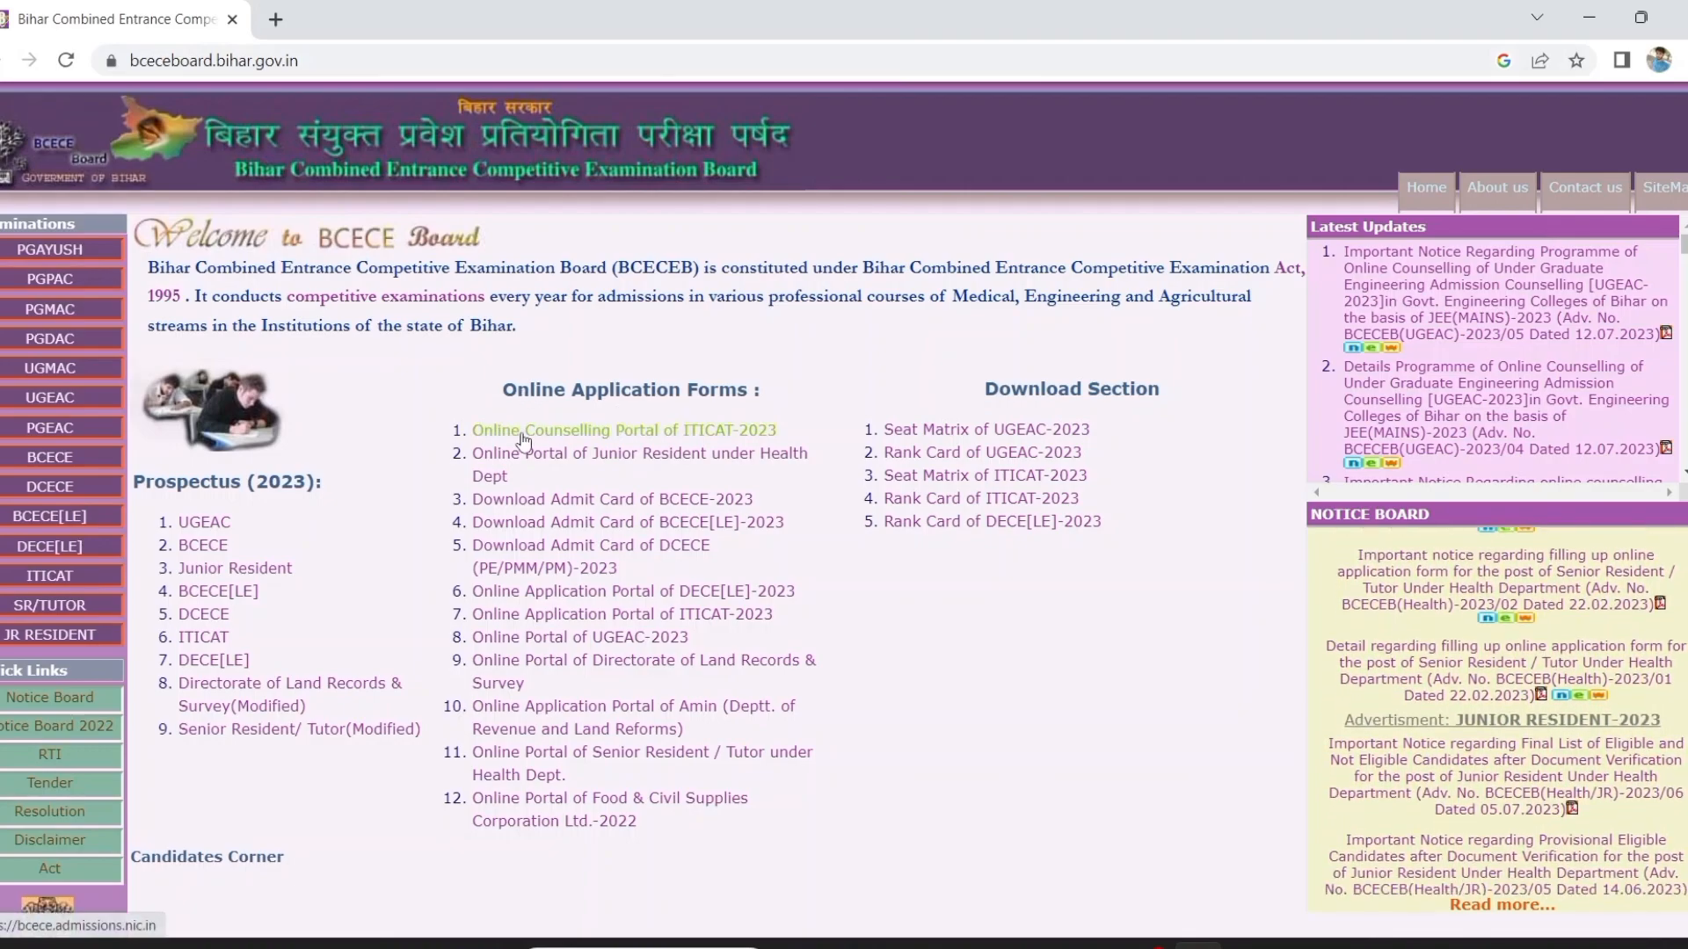
left_click(694, 431)
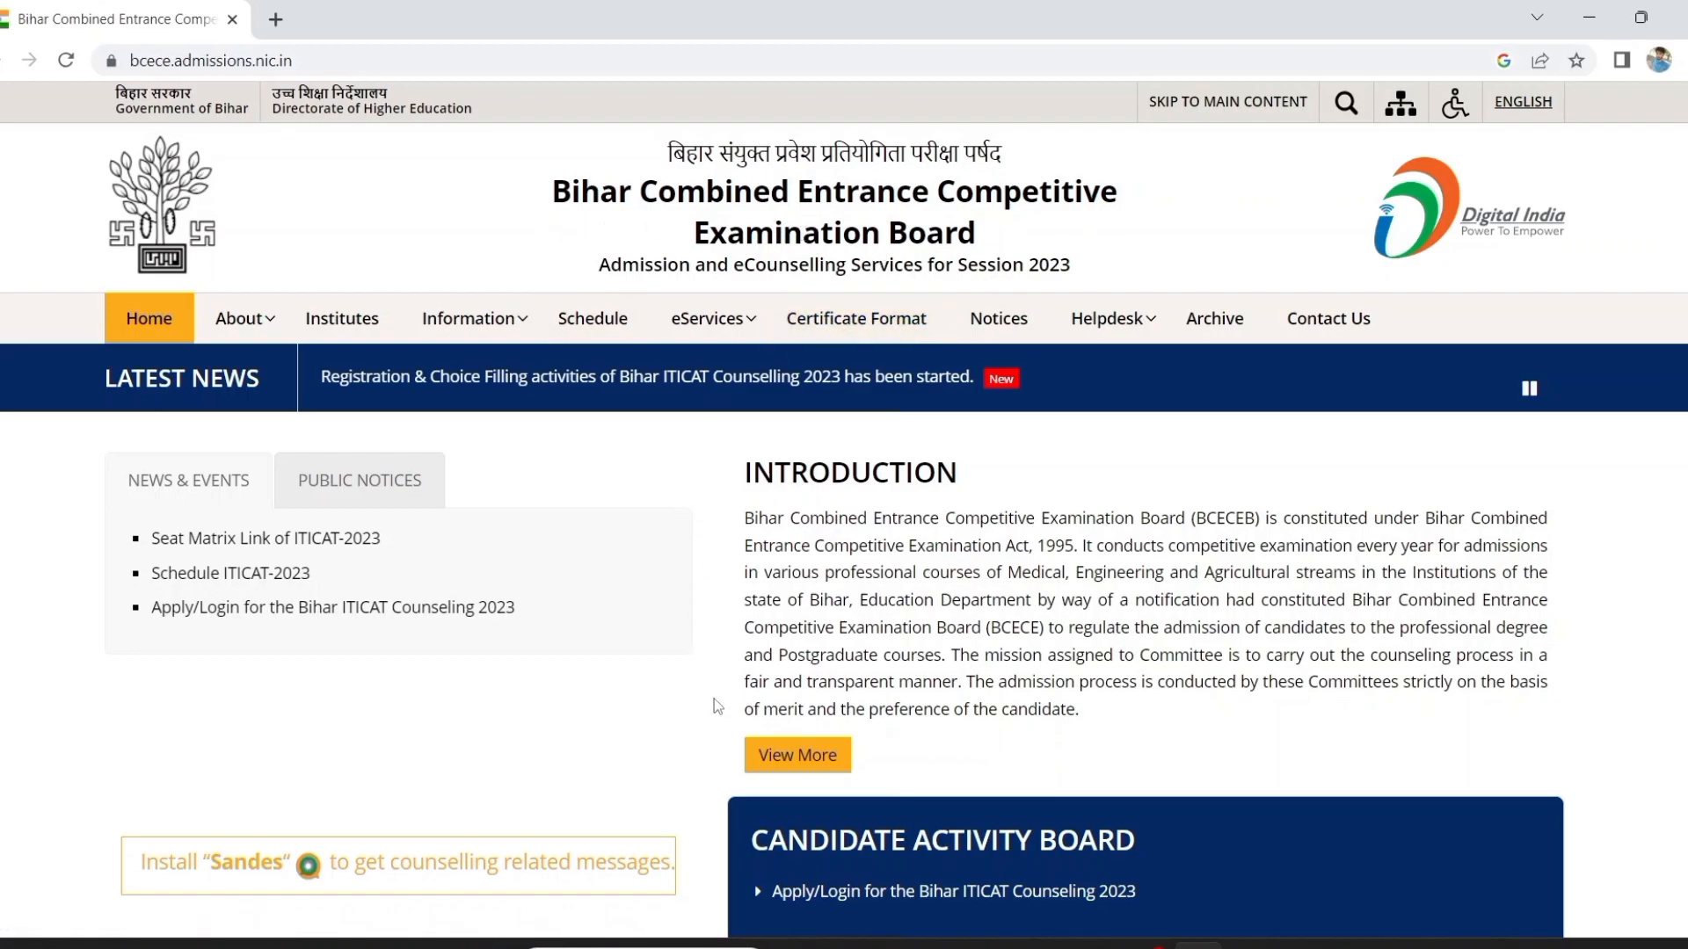
Start a new candidate registration for Bihar ITICAT Counseling 2023 and agree to the terms and conditions.
scroll(714, 703, "down", 2)
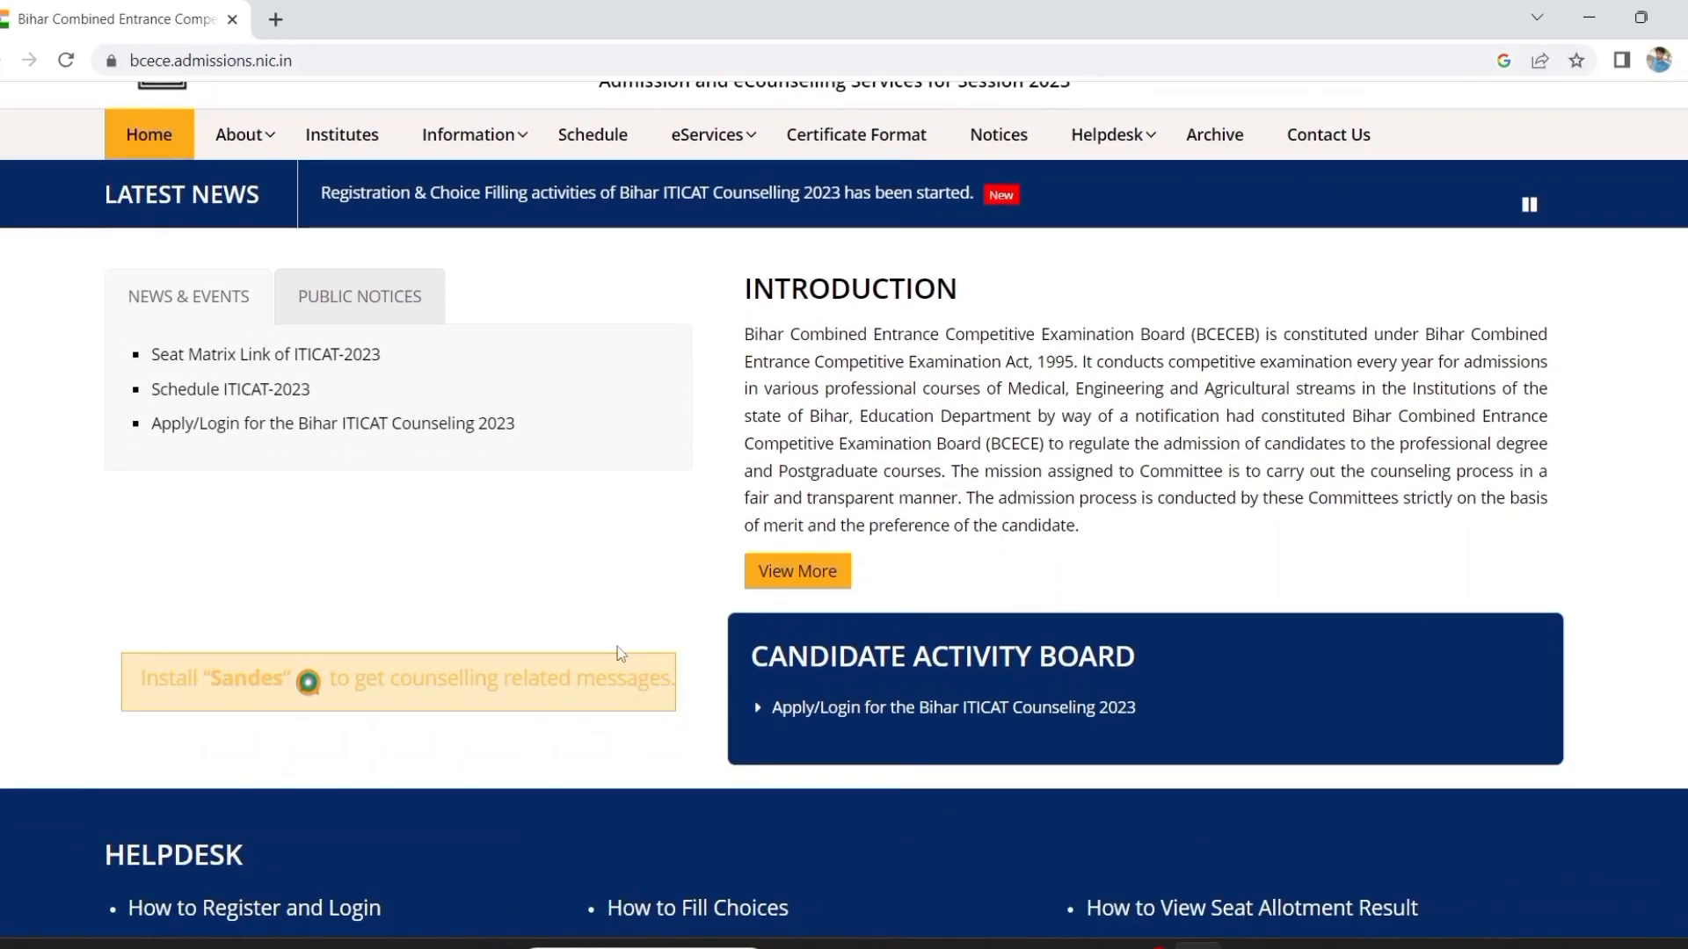
left_click(827, 706)
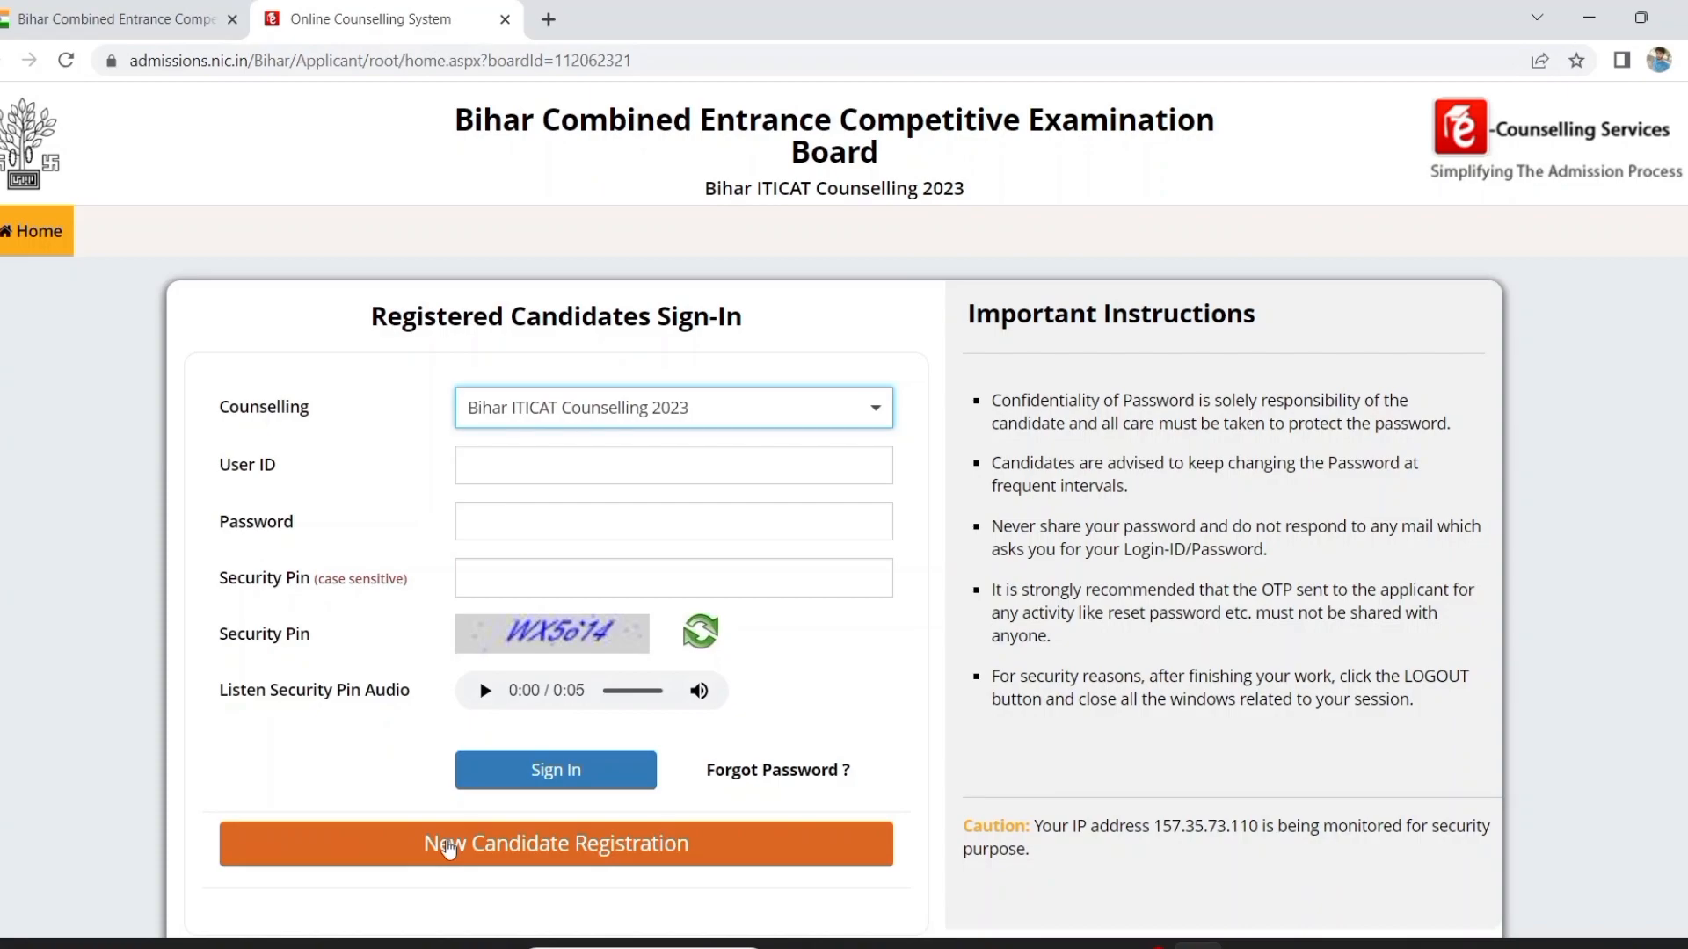
left_click(449, 847)
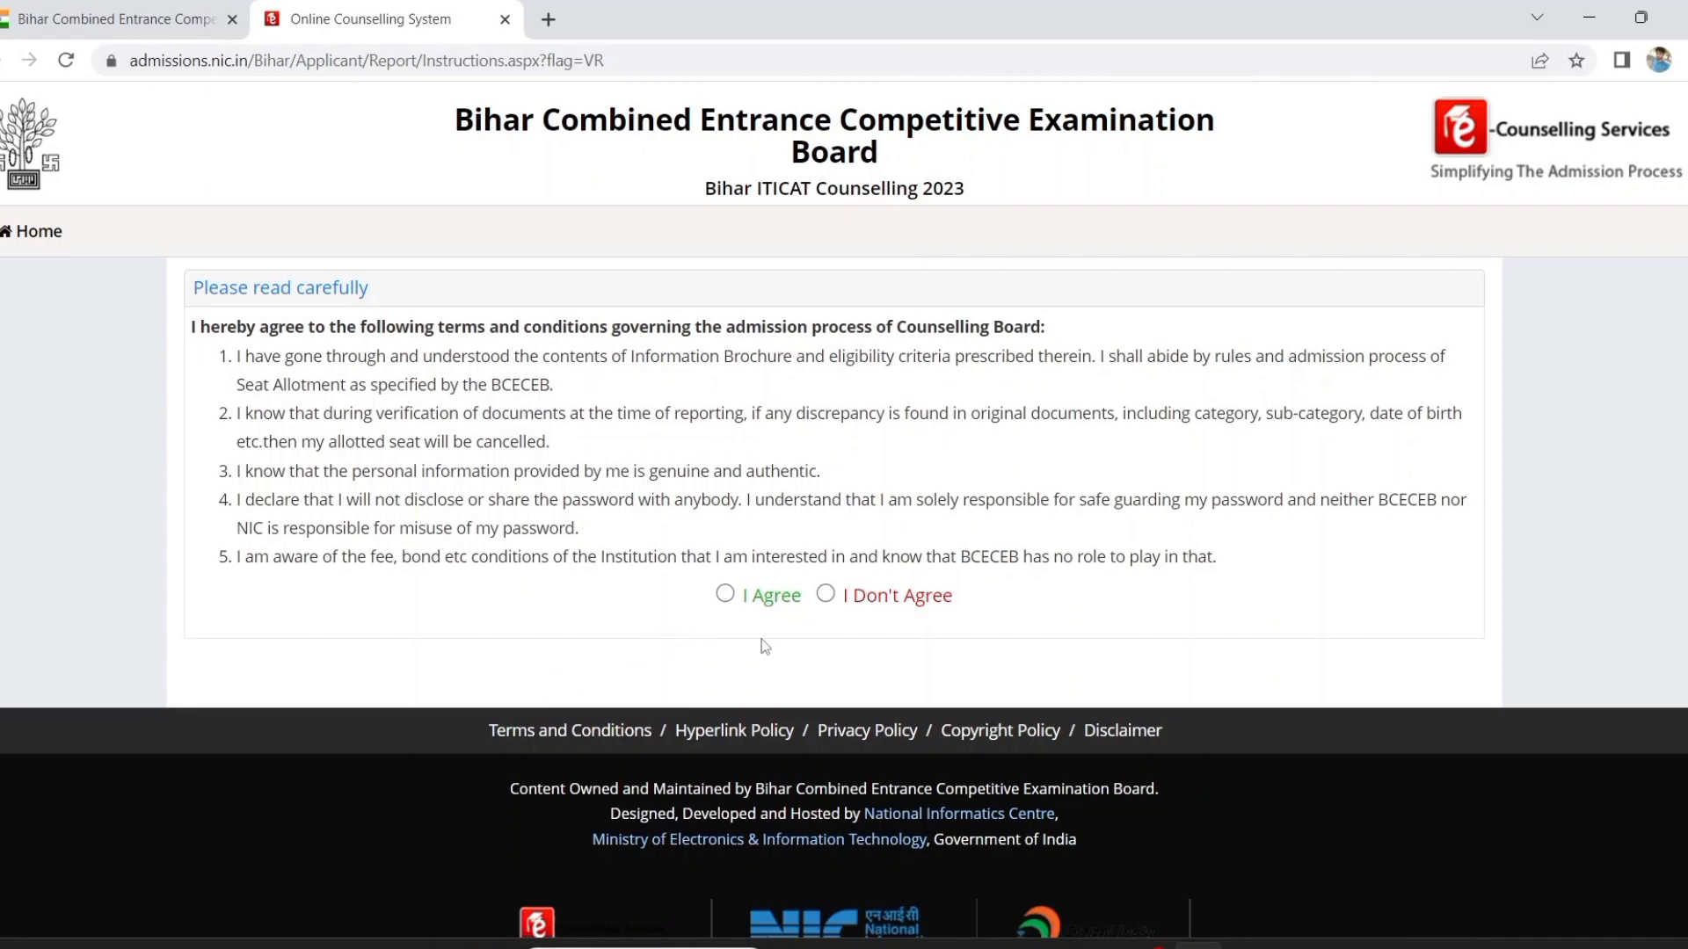
left_click(726, 596)
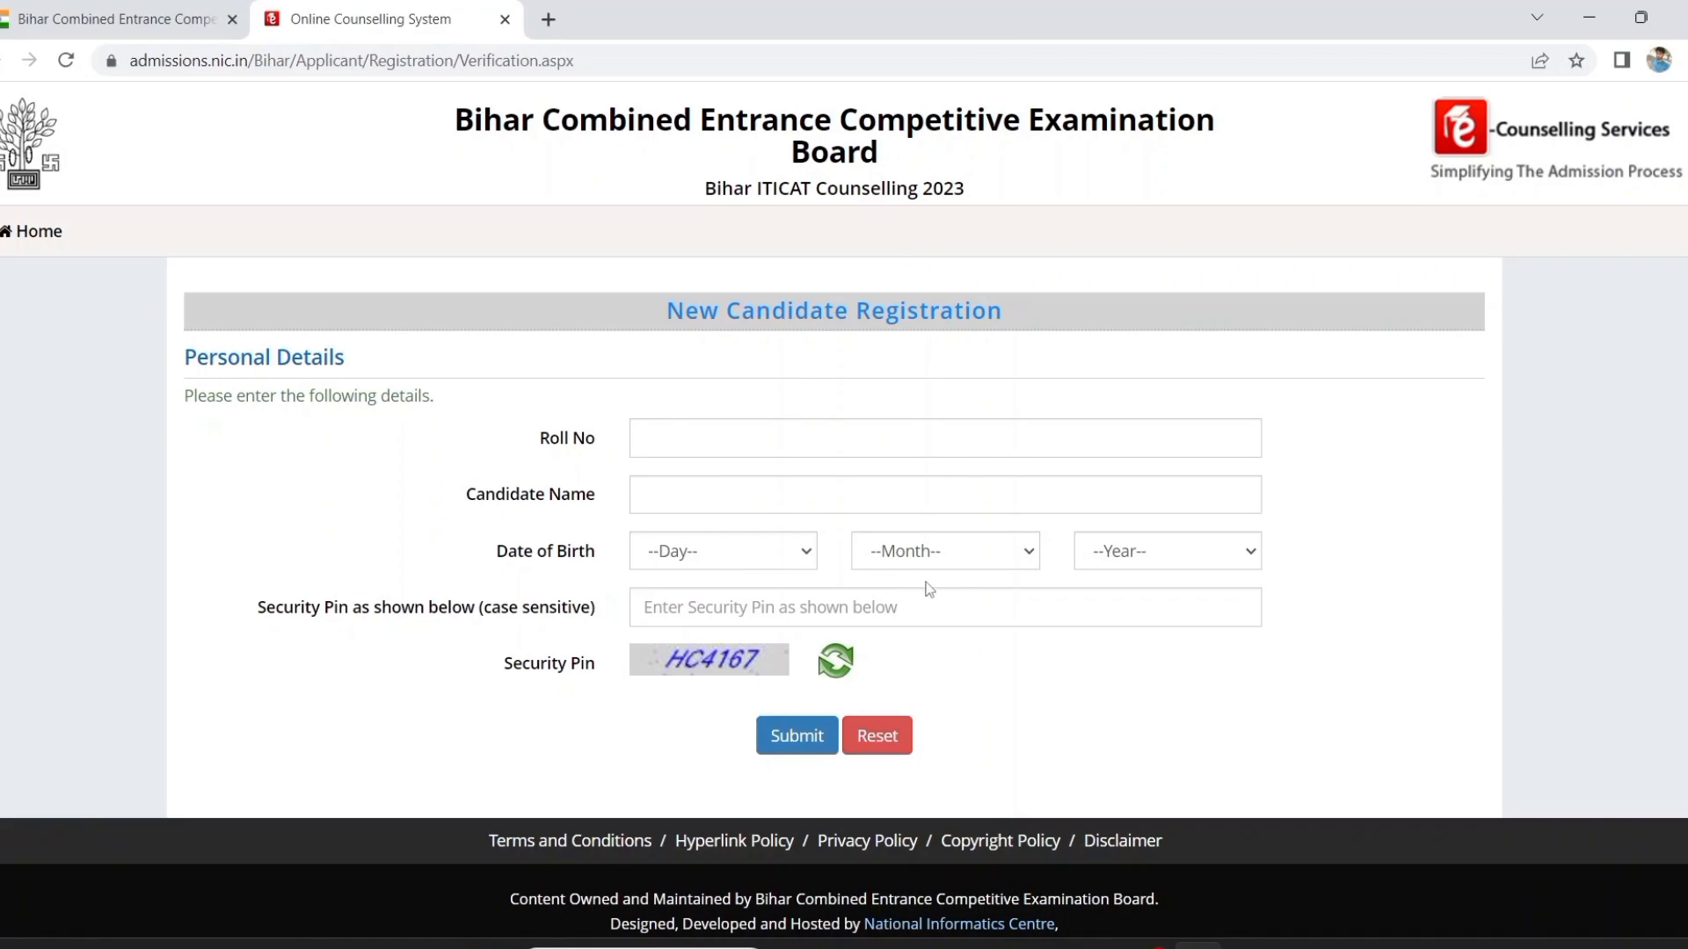
Enter the candidate's roll number, name, date of birth and the displayed security pin, and submit the personal details.
left_click(1168, 552)
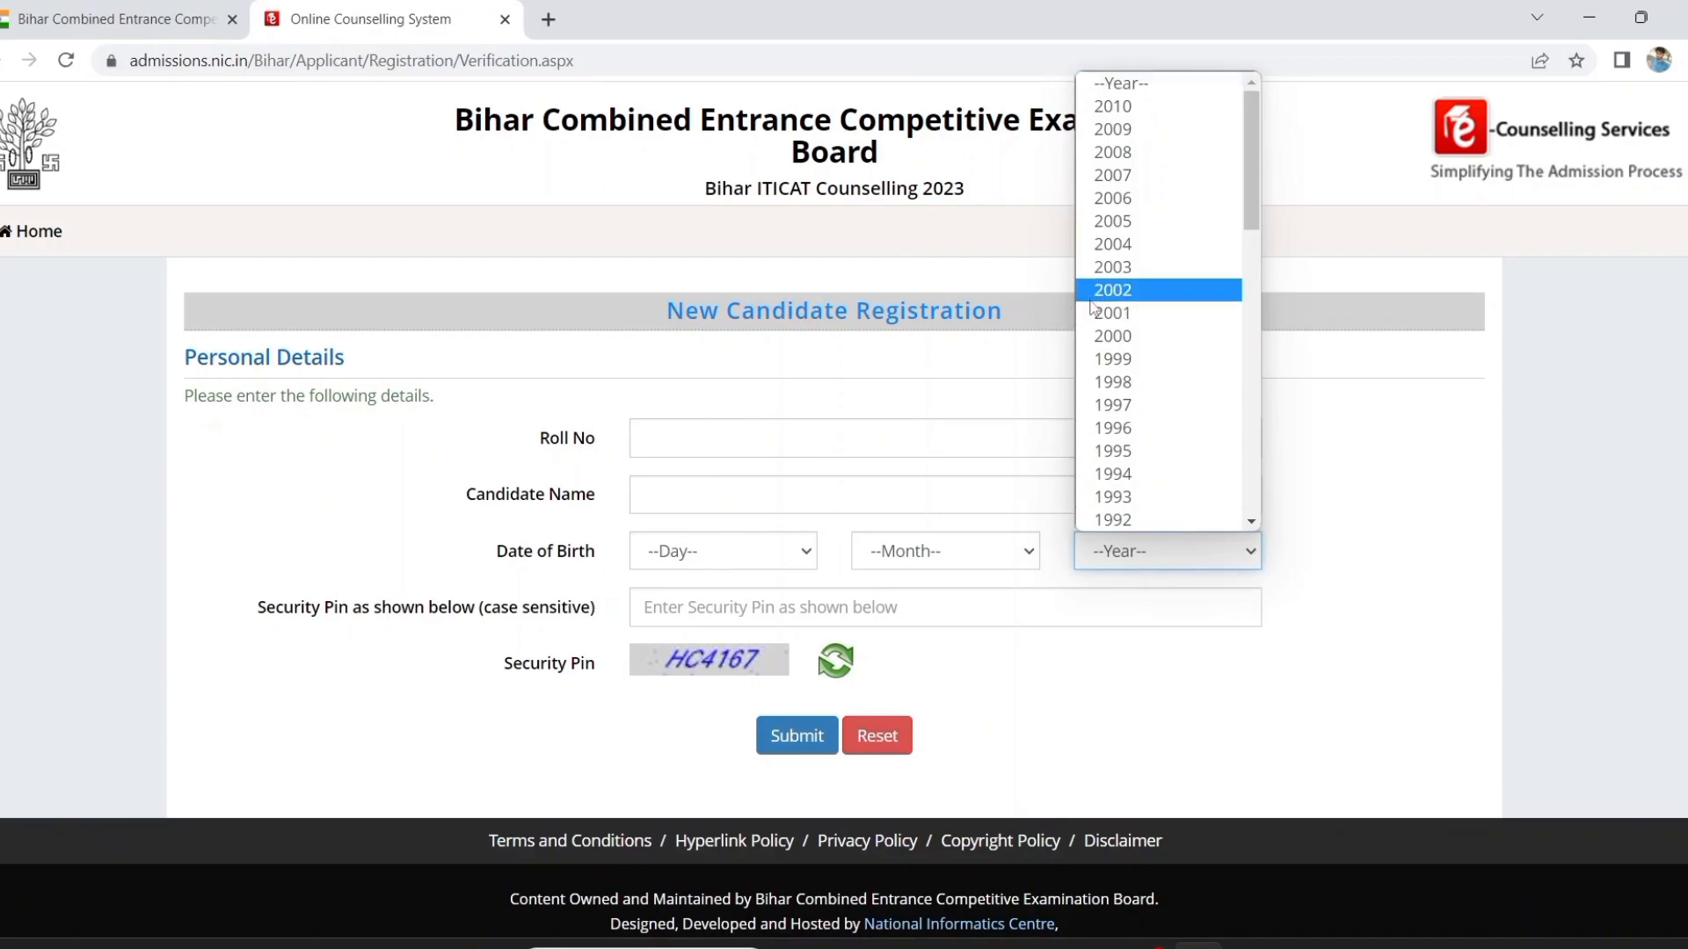
left_click(1128, 299)
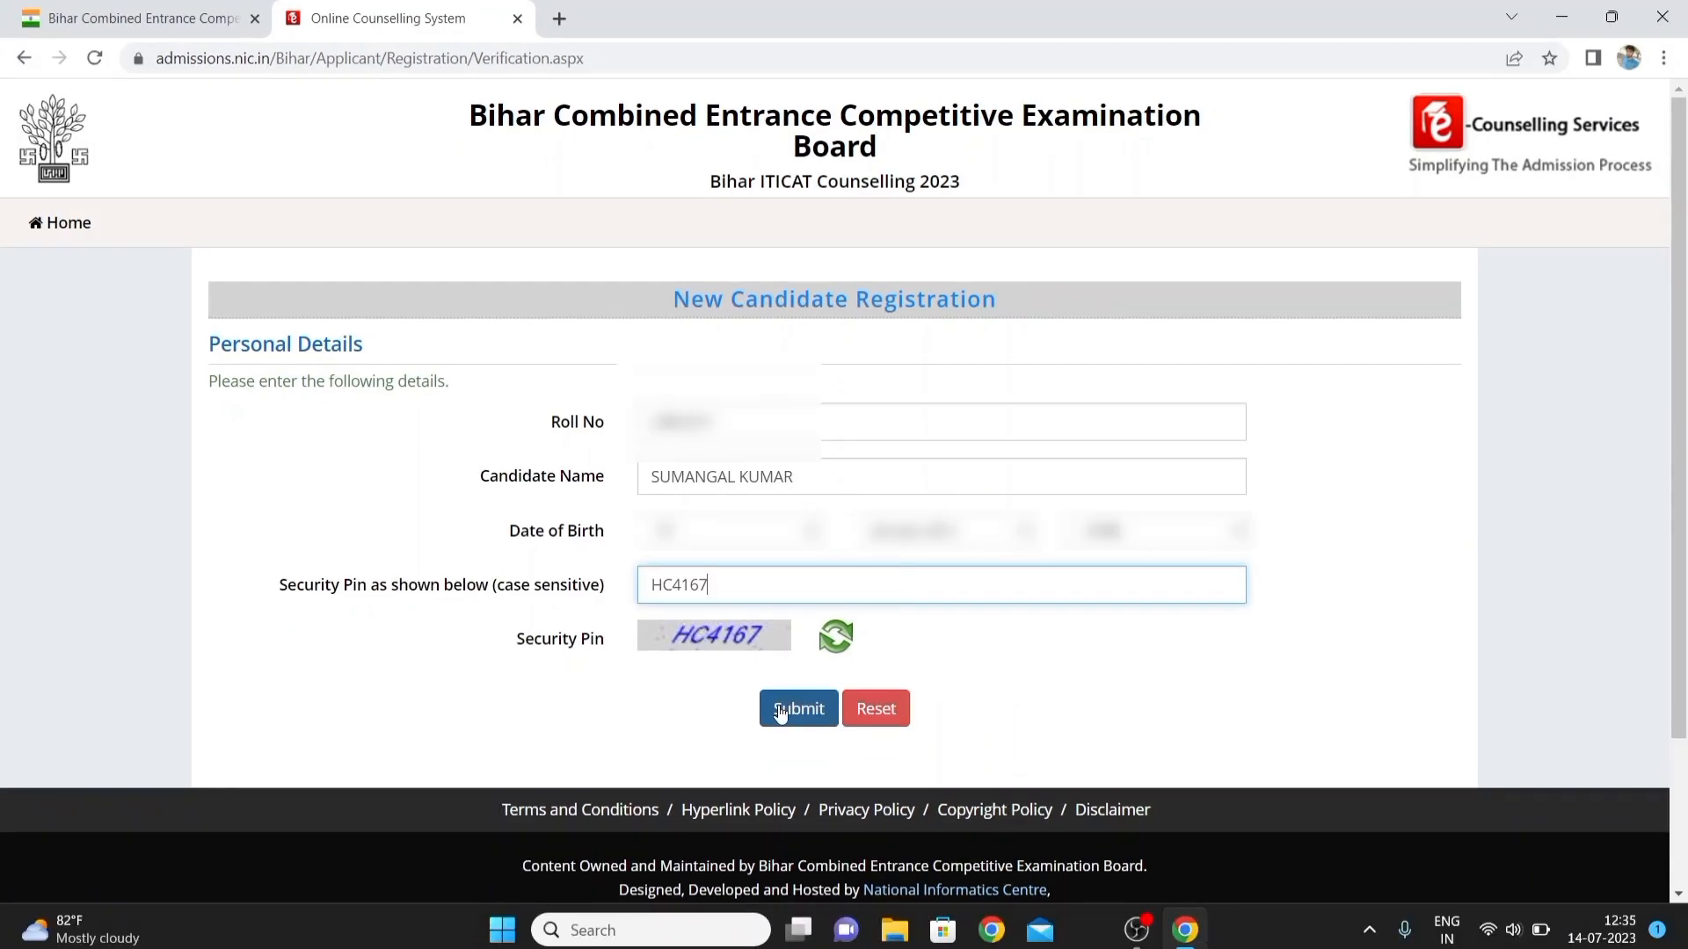
left_click(780, 714)
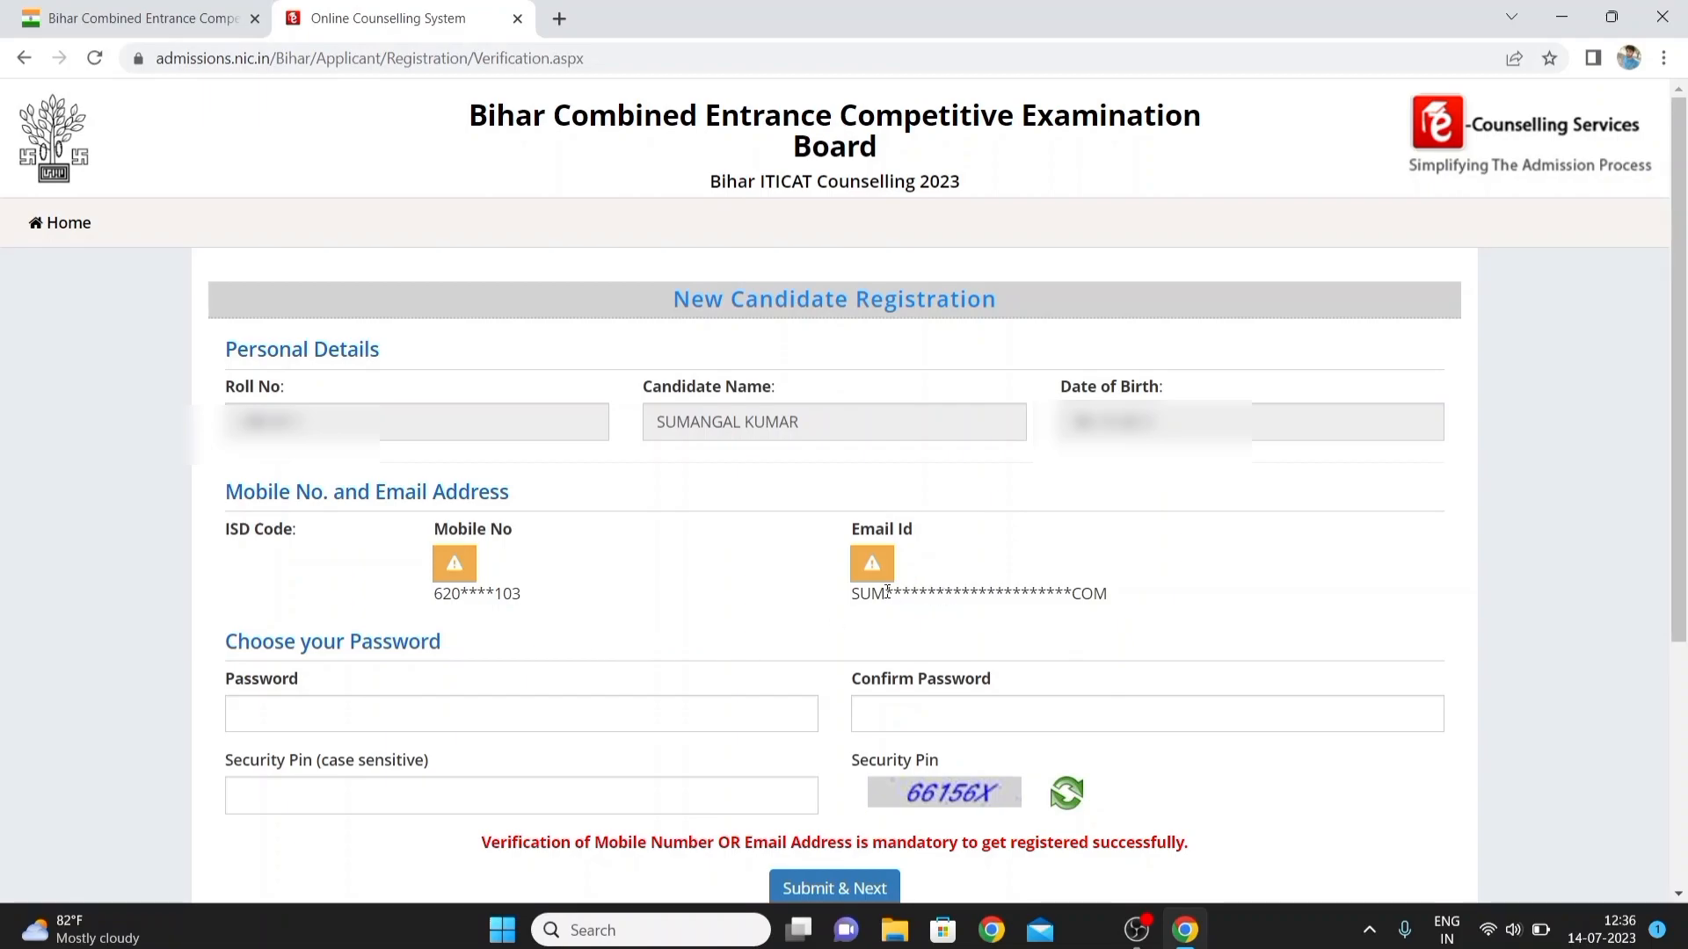
Enter and confirm the account password, fill in the security pin, and submit the registration form.
scroll(686, 567, "down", 1)
scroll(688, 570, "down", 1)
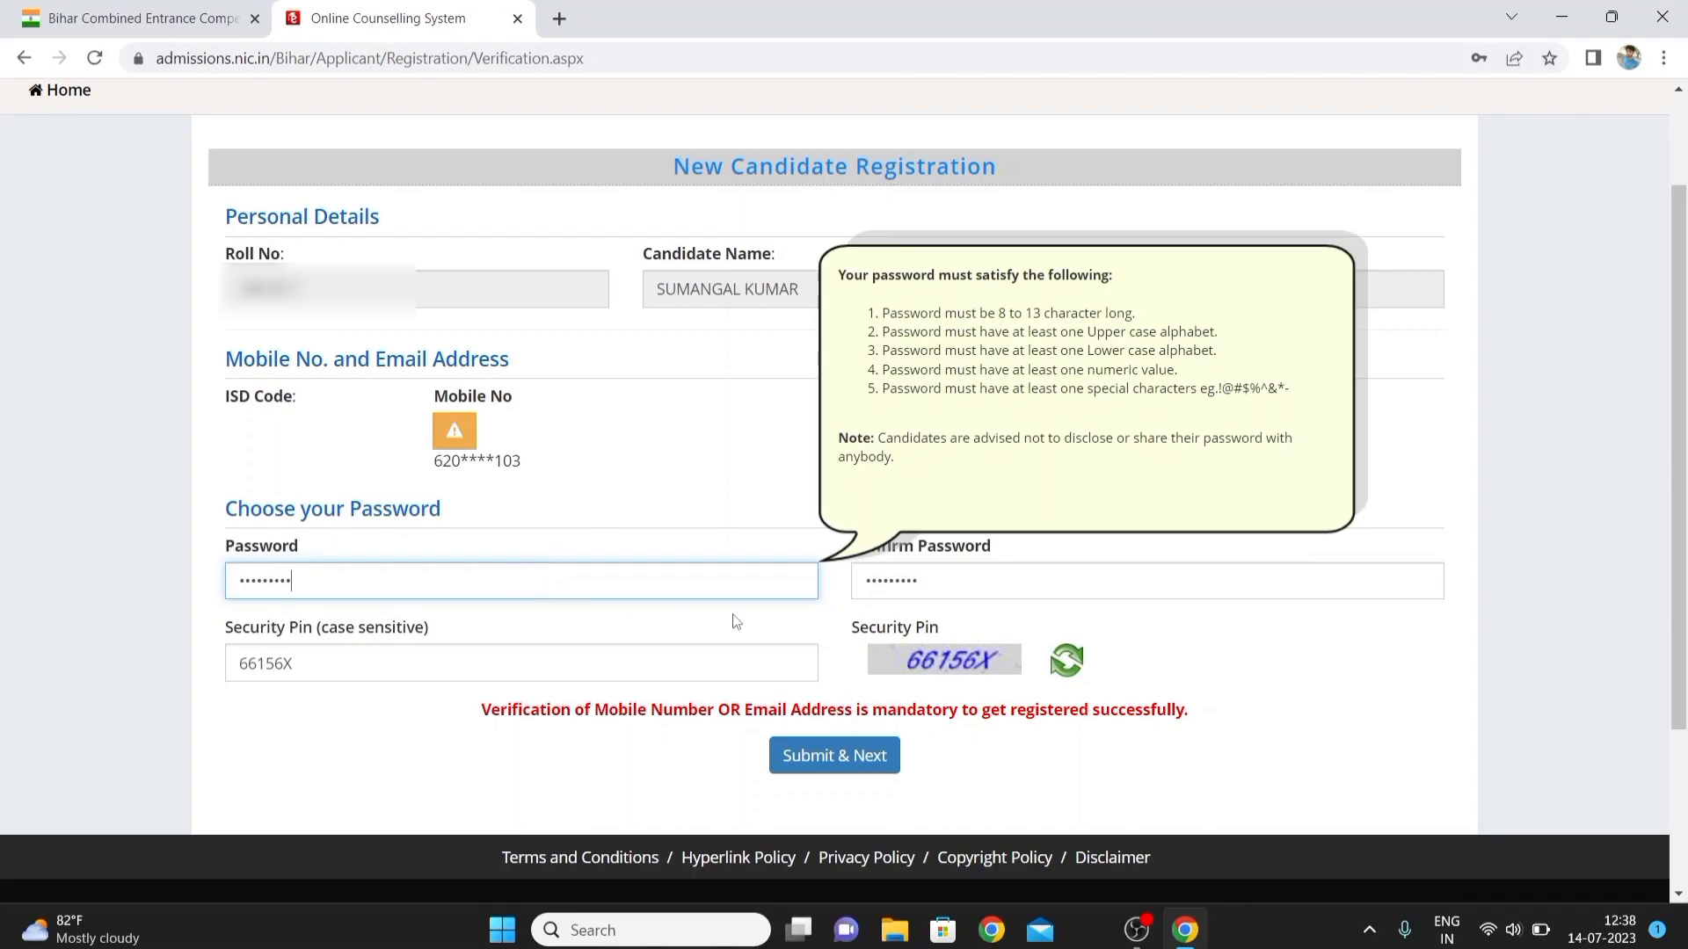
left_click(1046, 584)
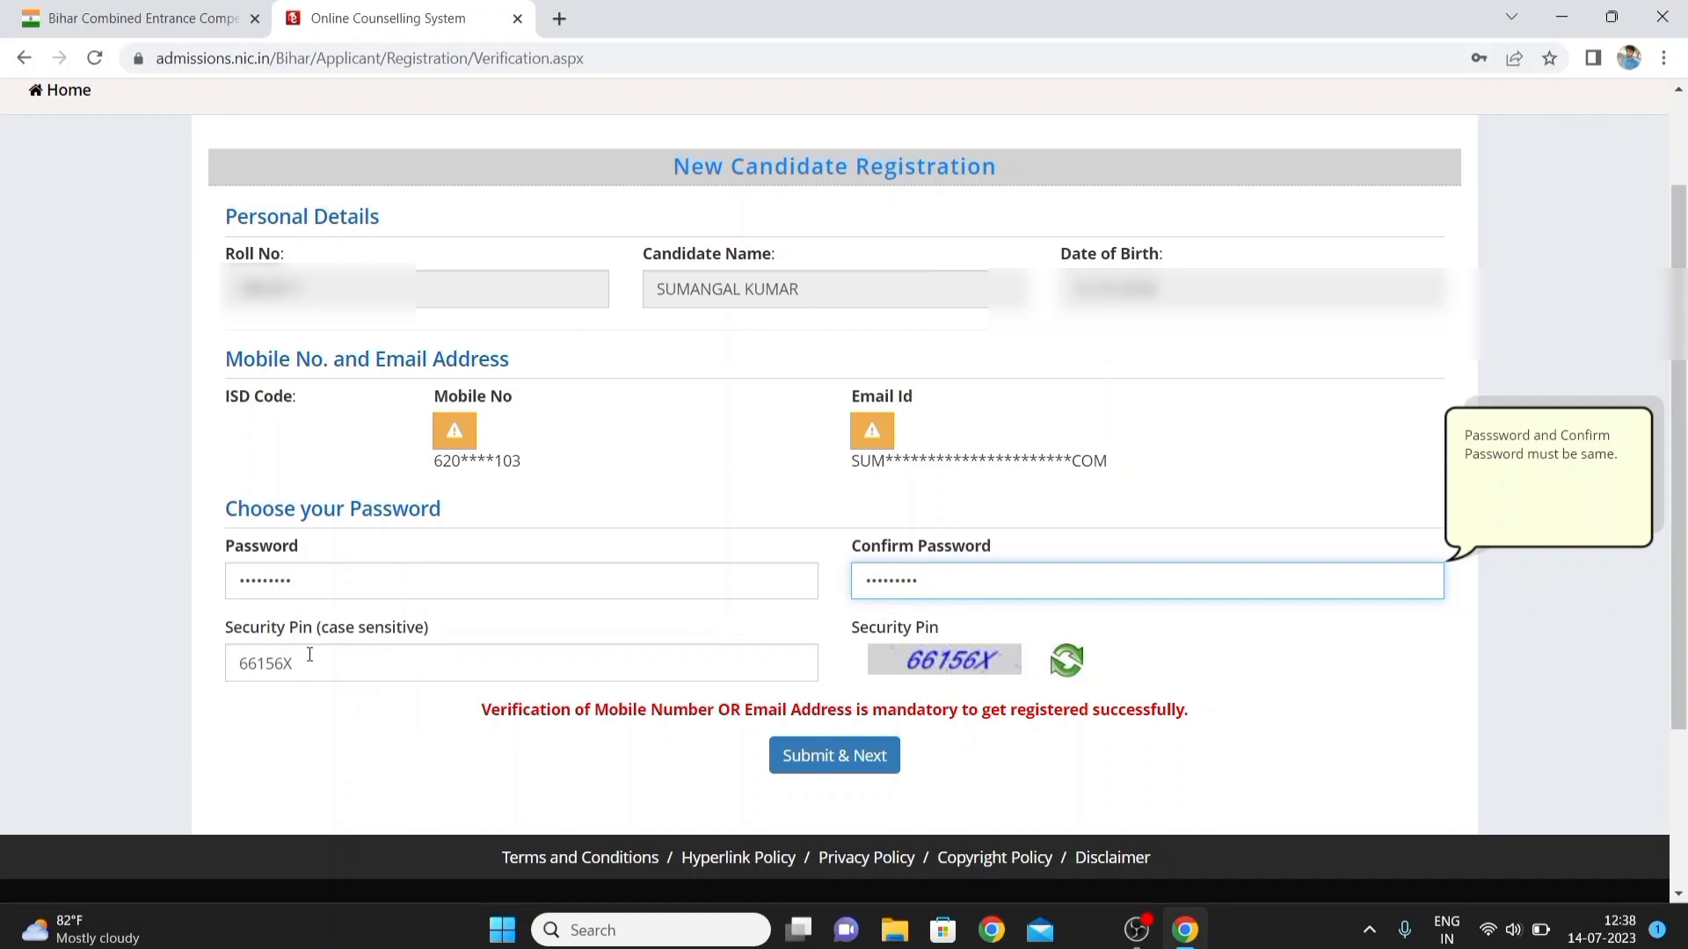
left_click(818, 768)
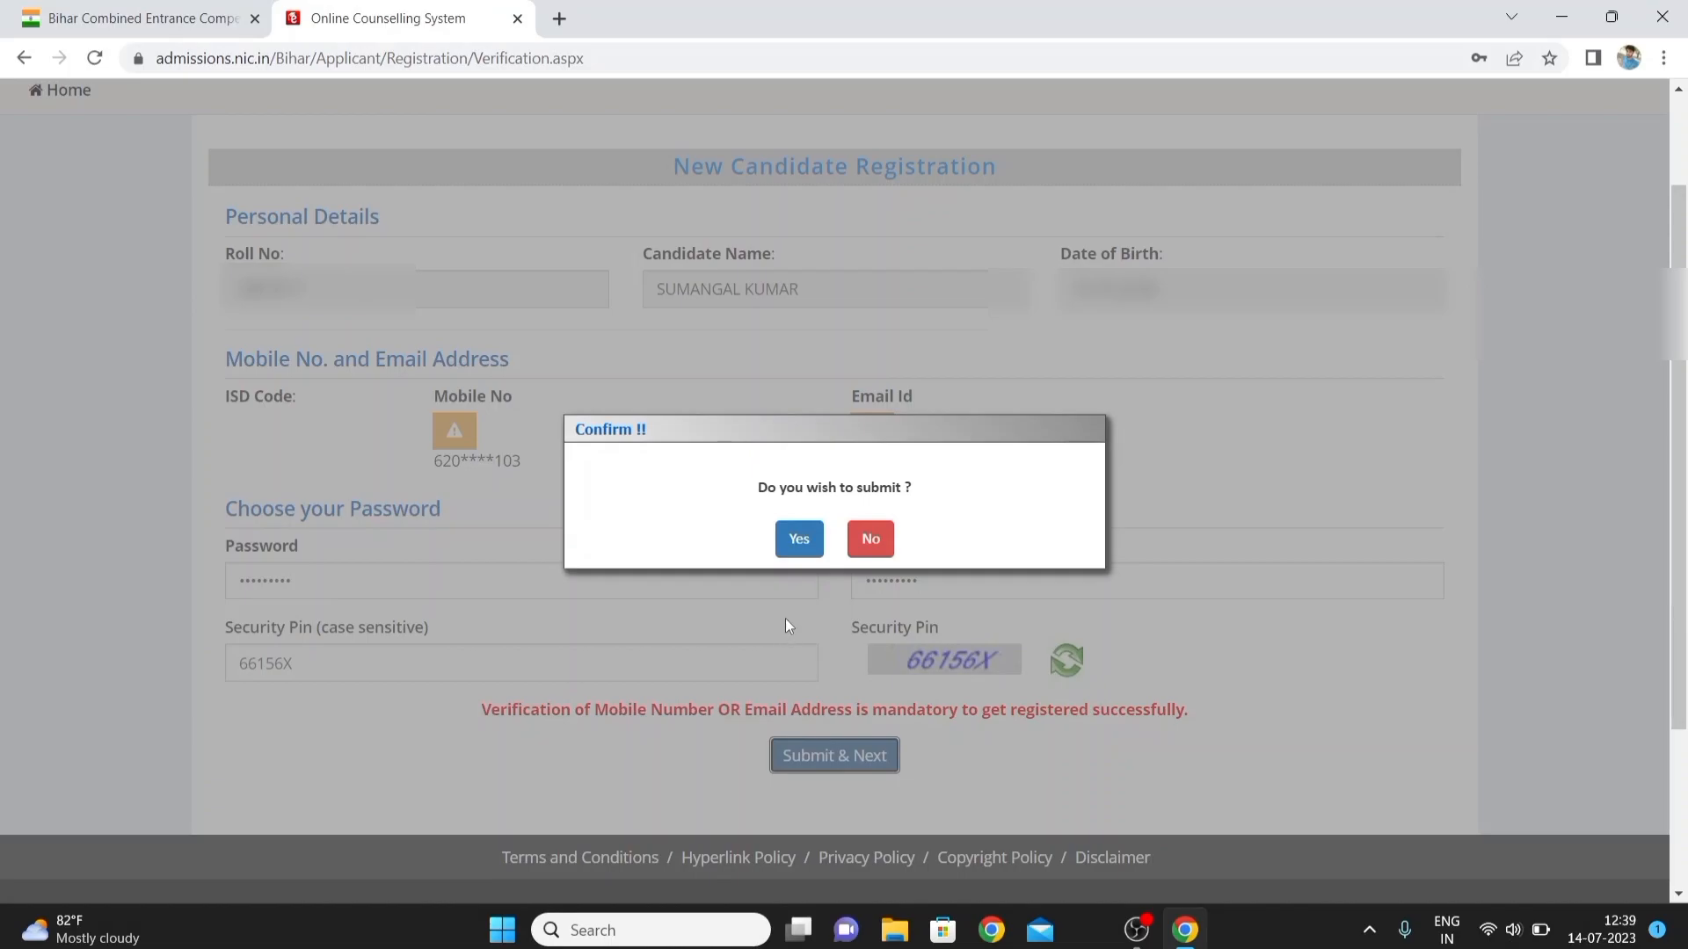
left_click(793, 539)
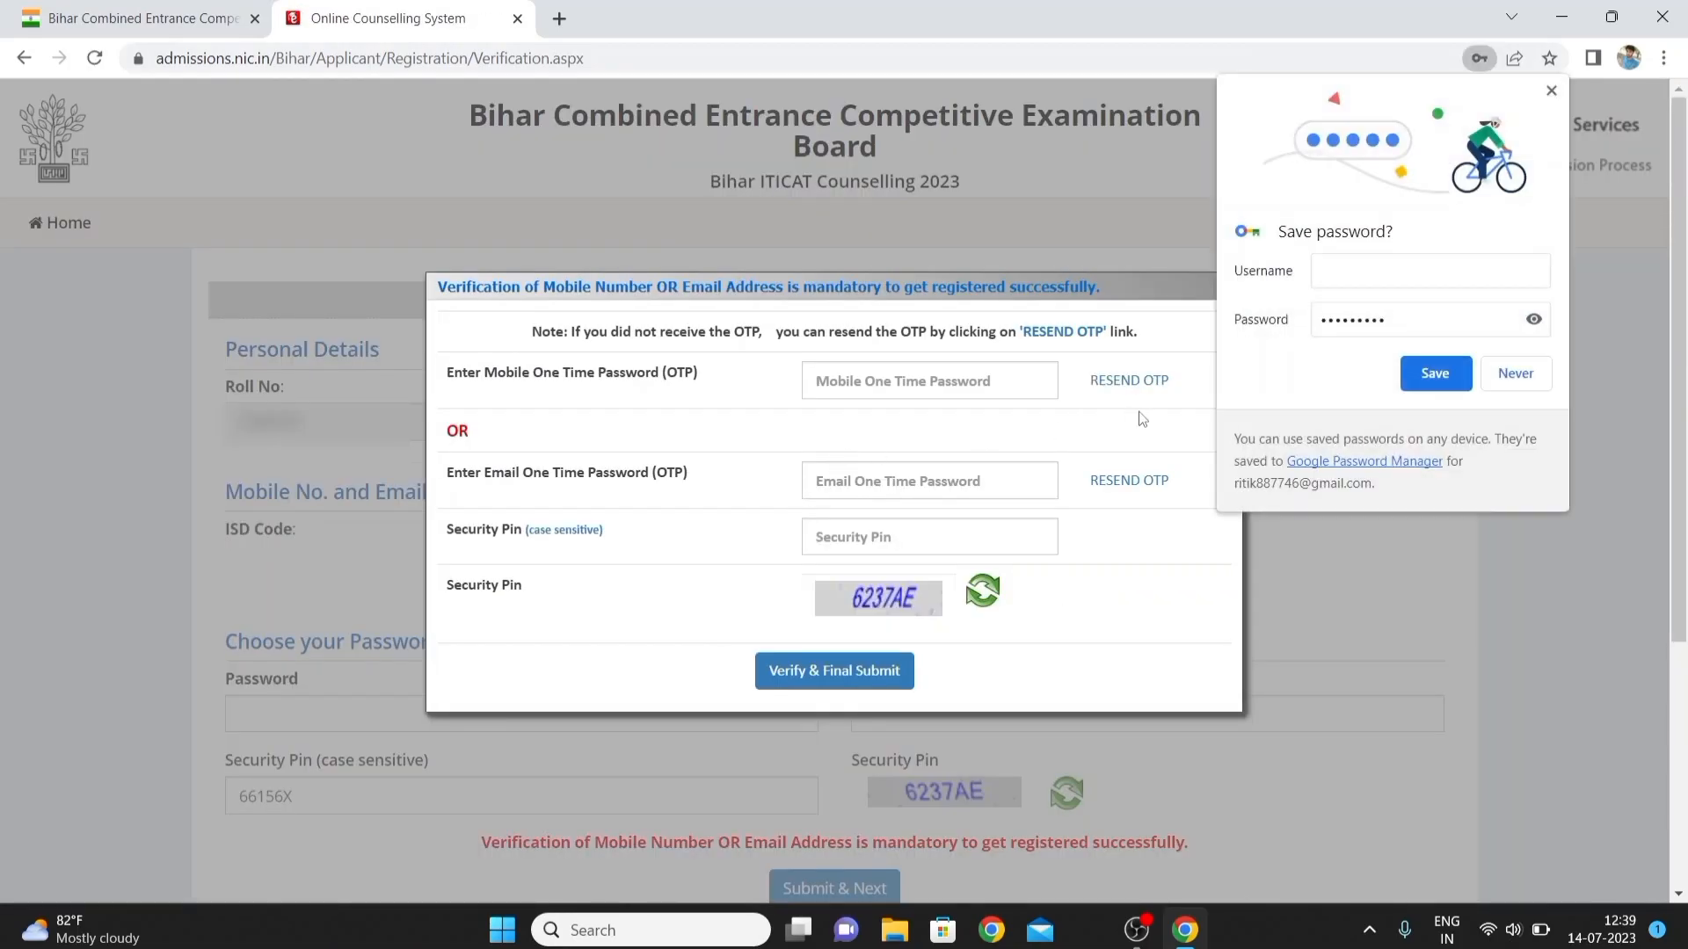
Decline saving the password in the browser, then enter the mobile one-time password and security pin and submit the verification.
left_click(1508, 375)
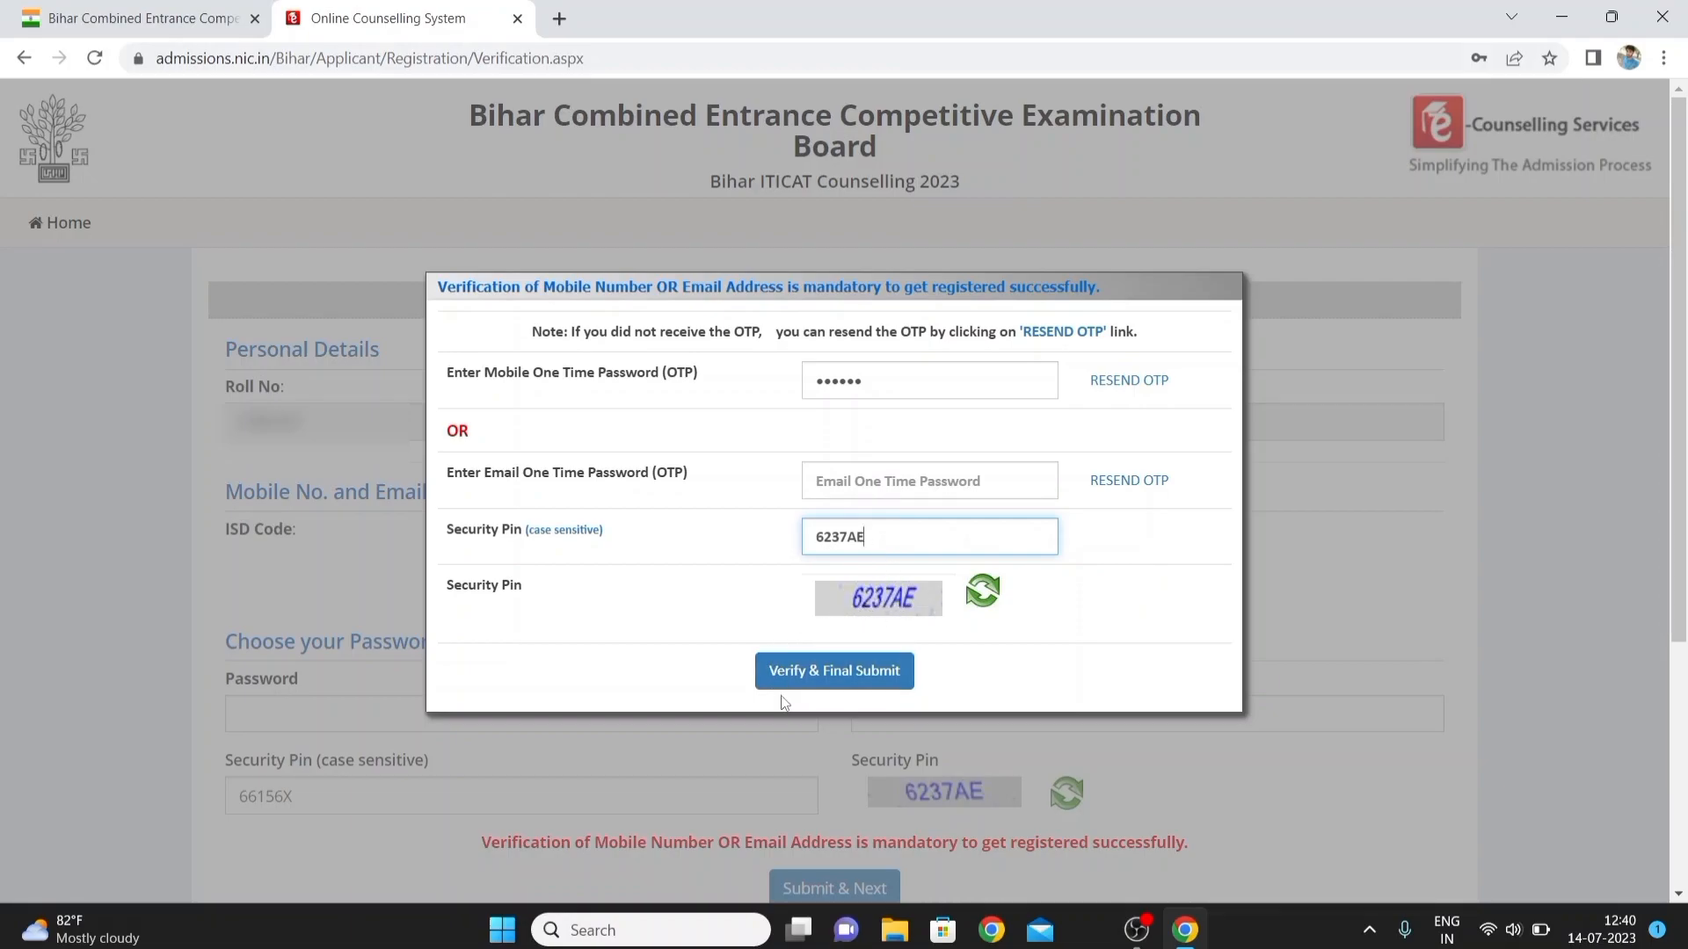
left_click(841, 677)
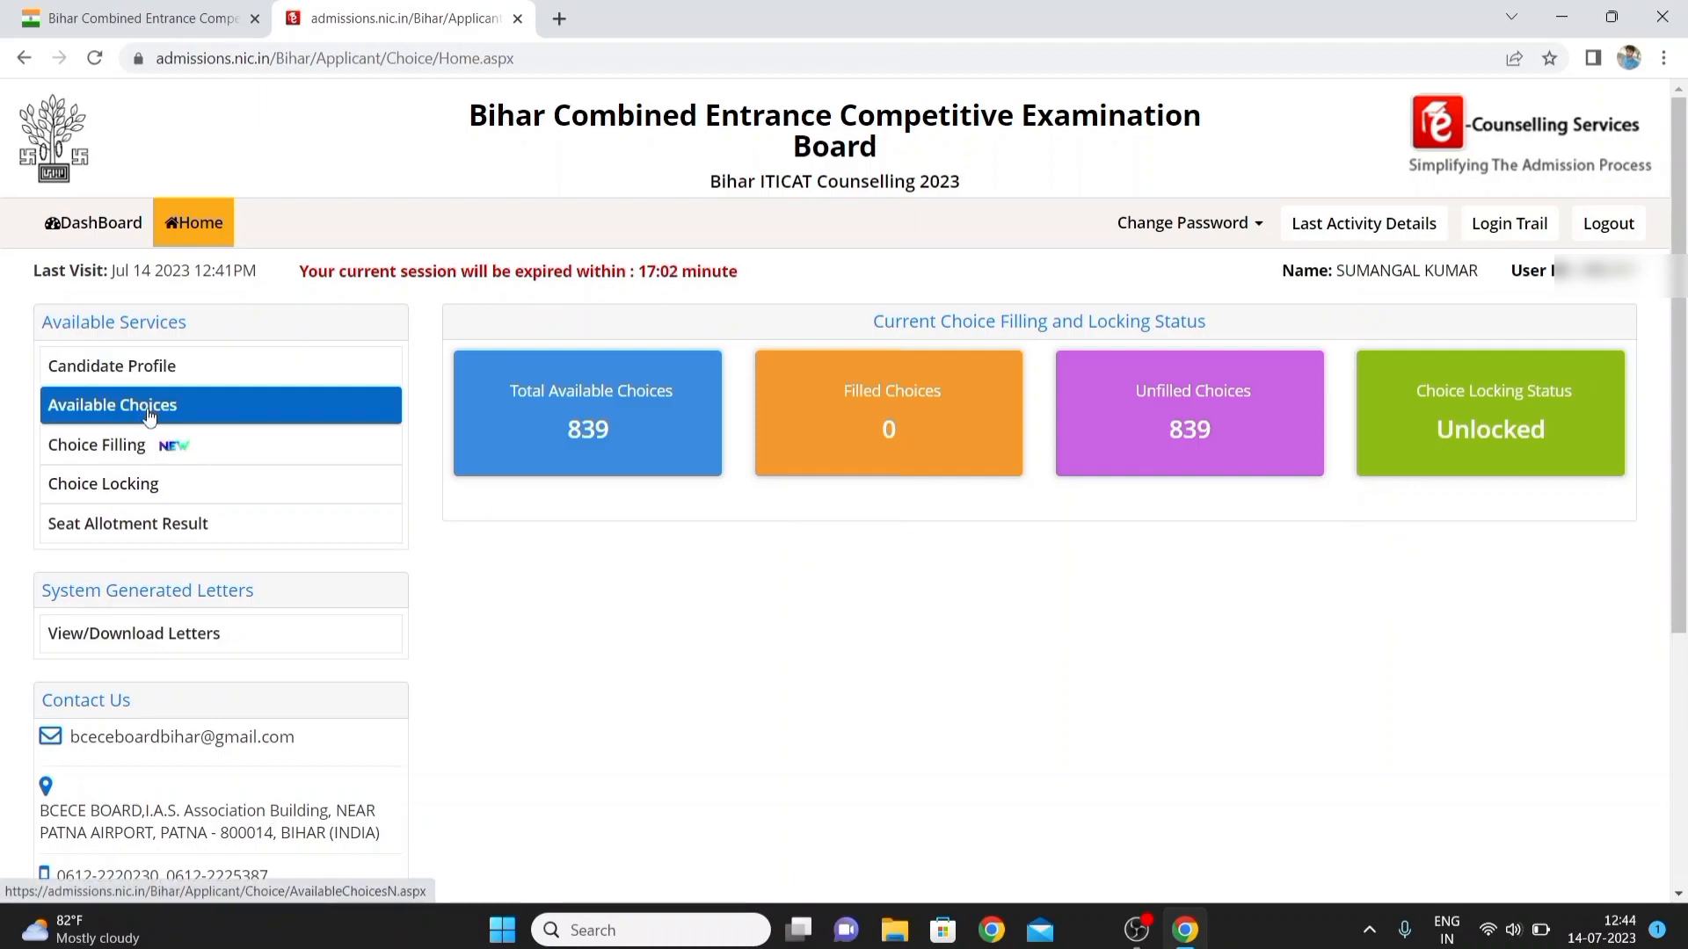
Open Choice Filling and authenticate by submitting the account password.
left_click(151, 454)
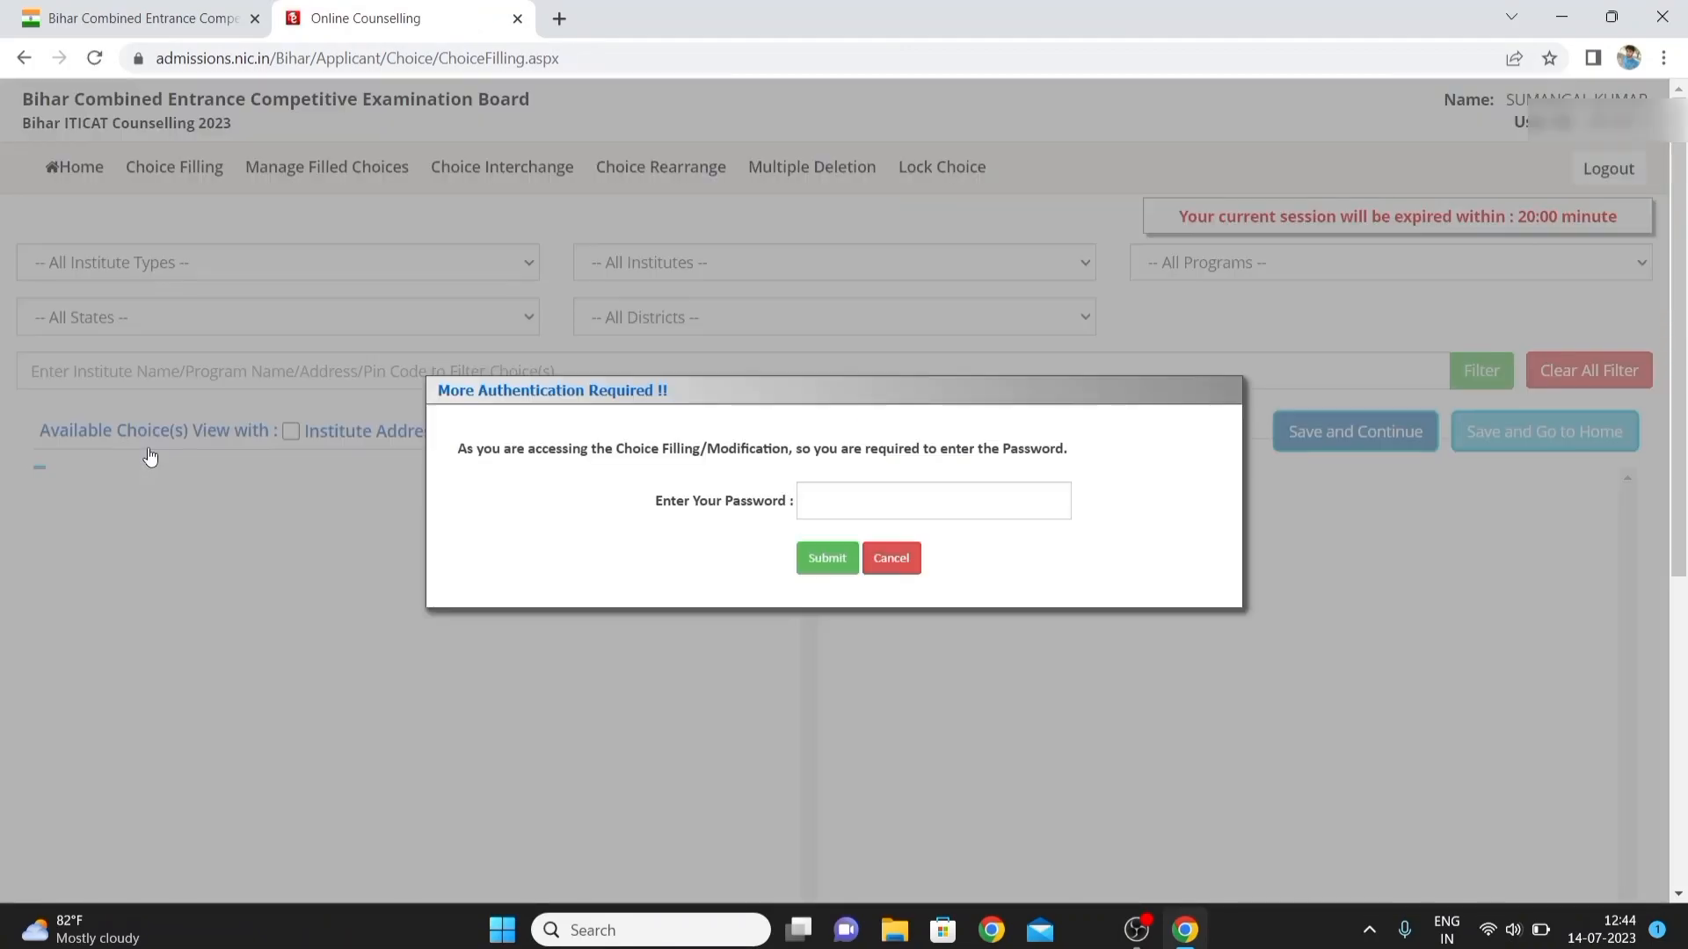
left_click(895, 504)
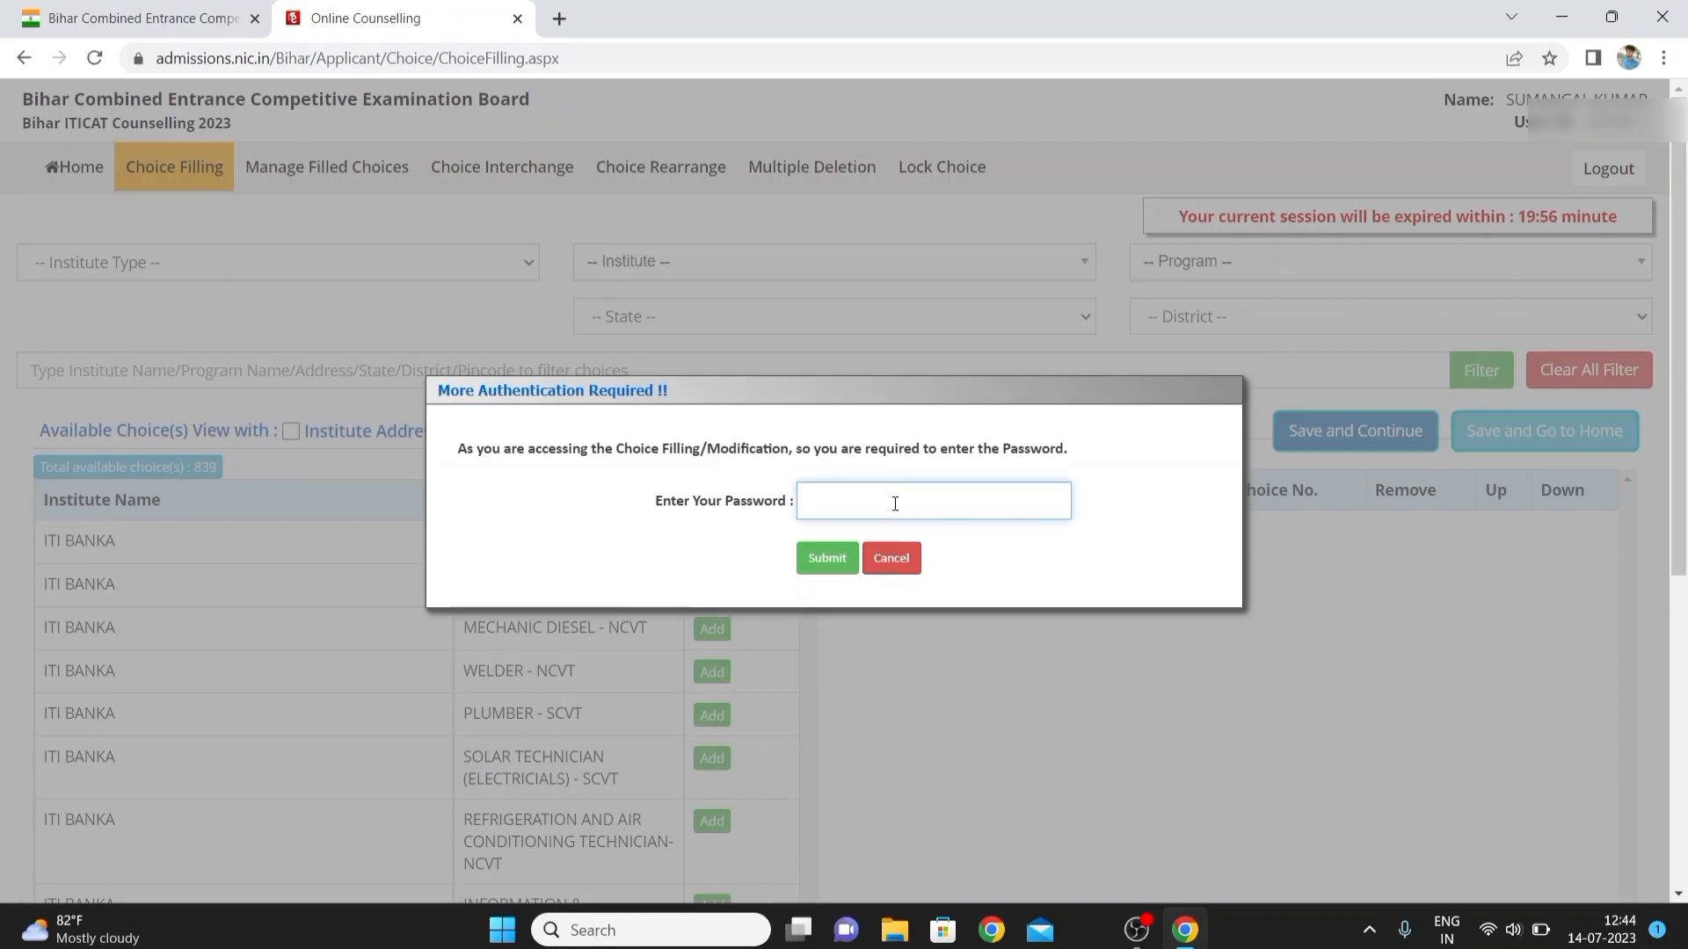
type("*********")
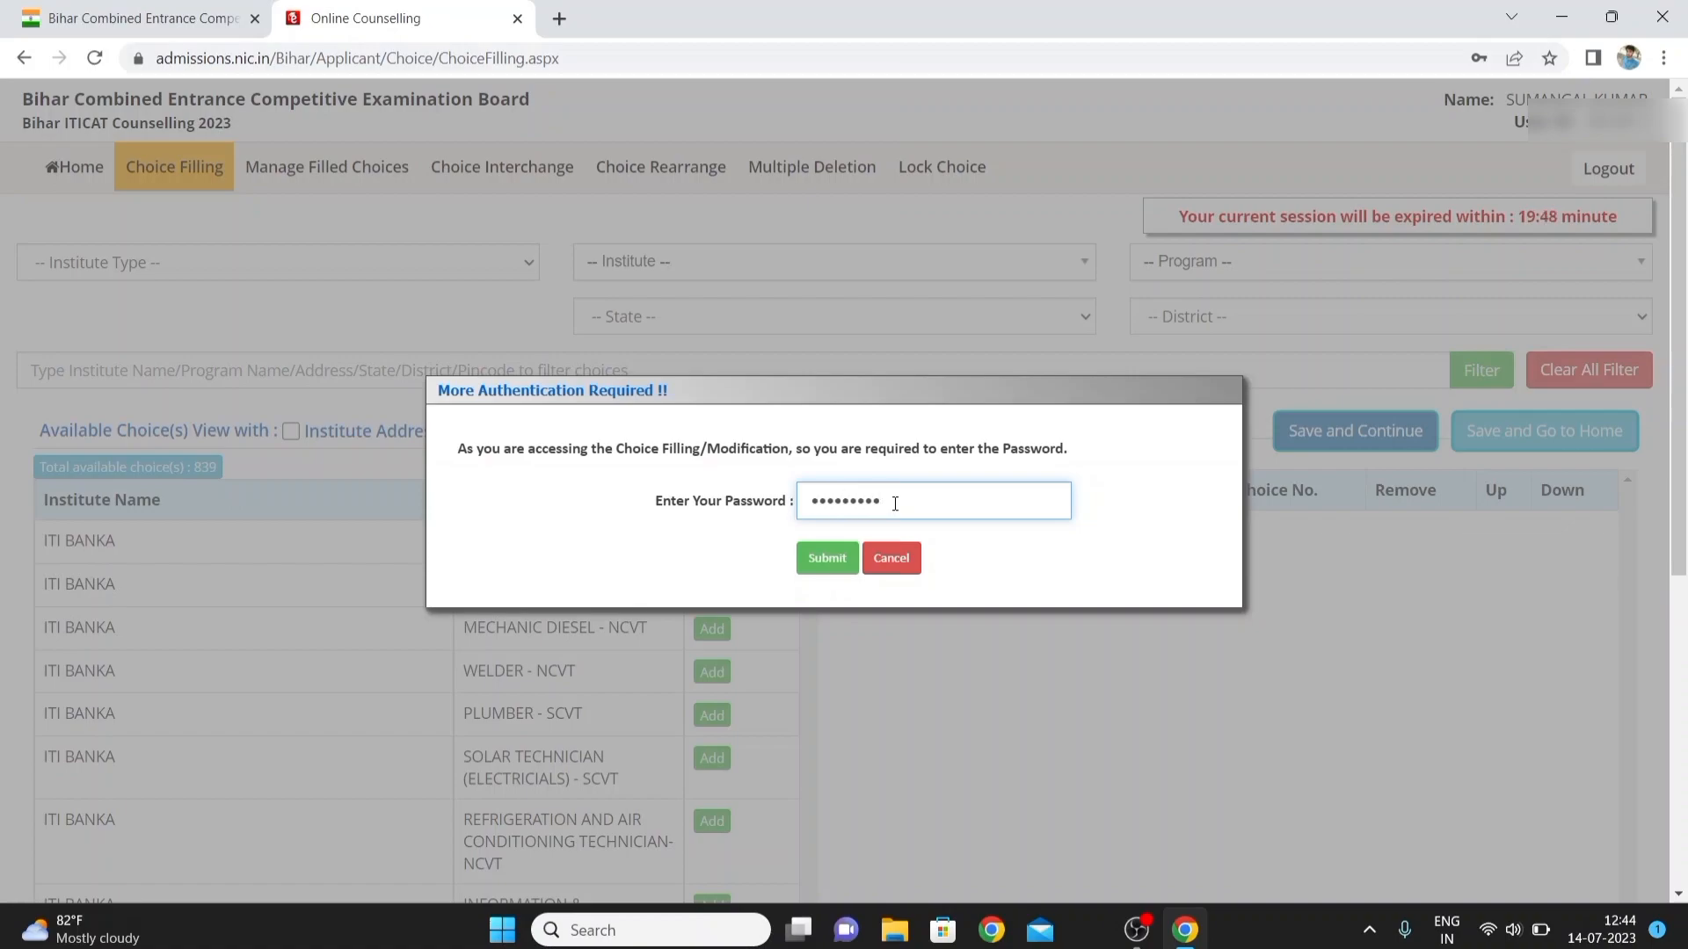
left_click(820, 560)
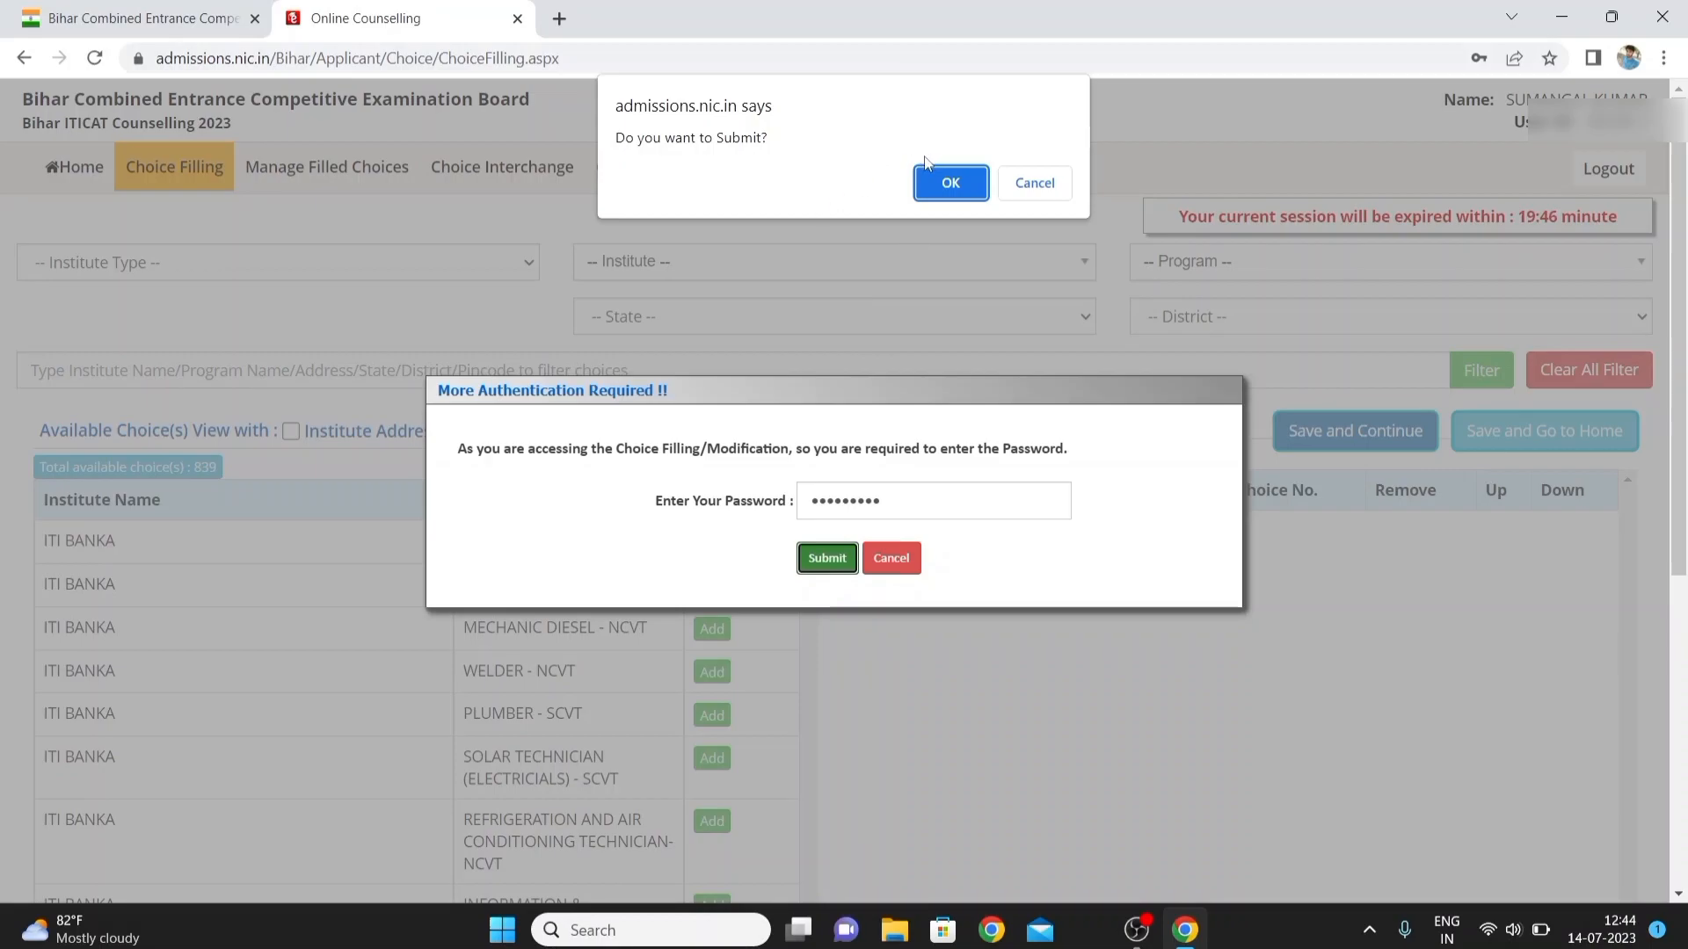
left_click(964, 186)
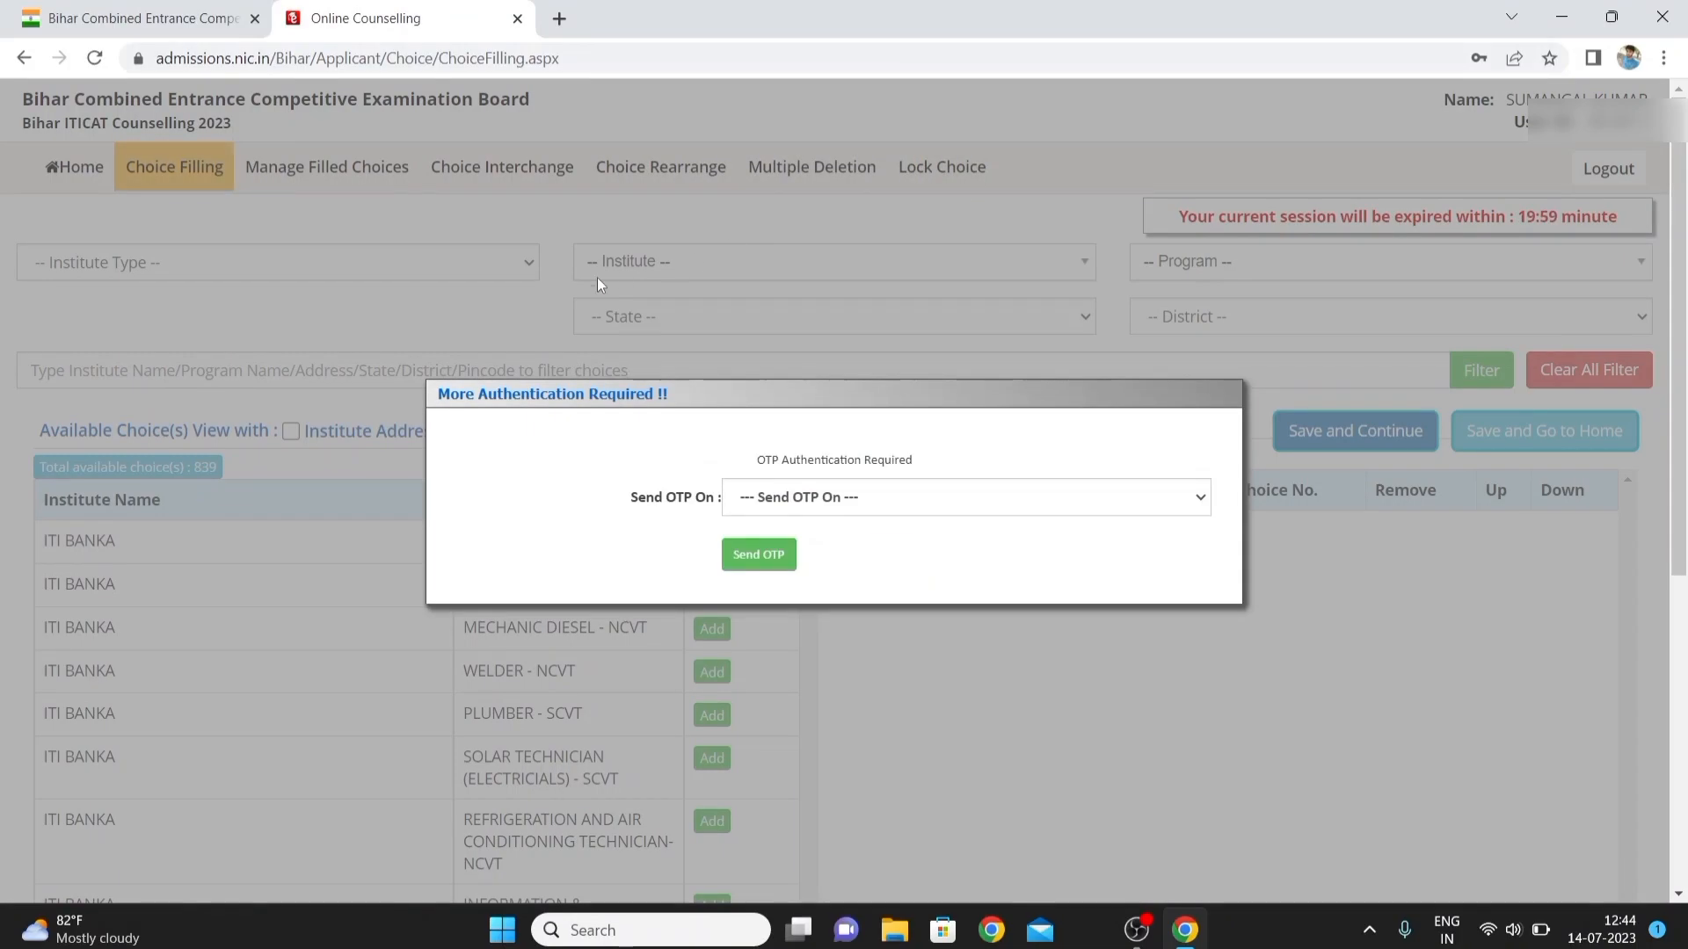
Send the OTP to the Registered Mobile Number, enter the received code and validate it.
left_click(788, 499)
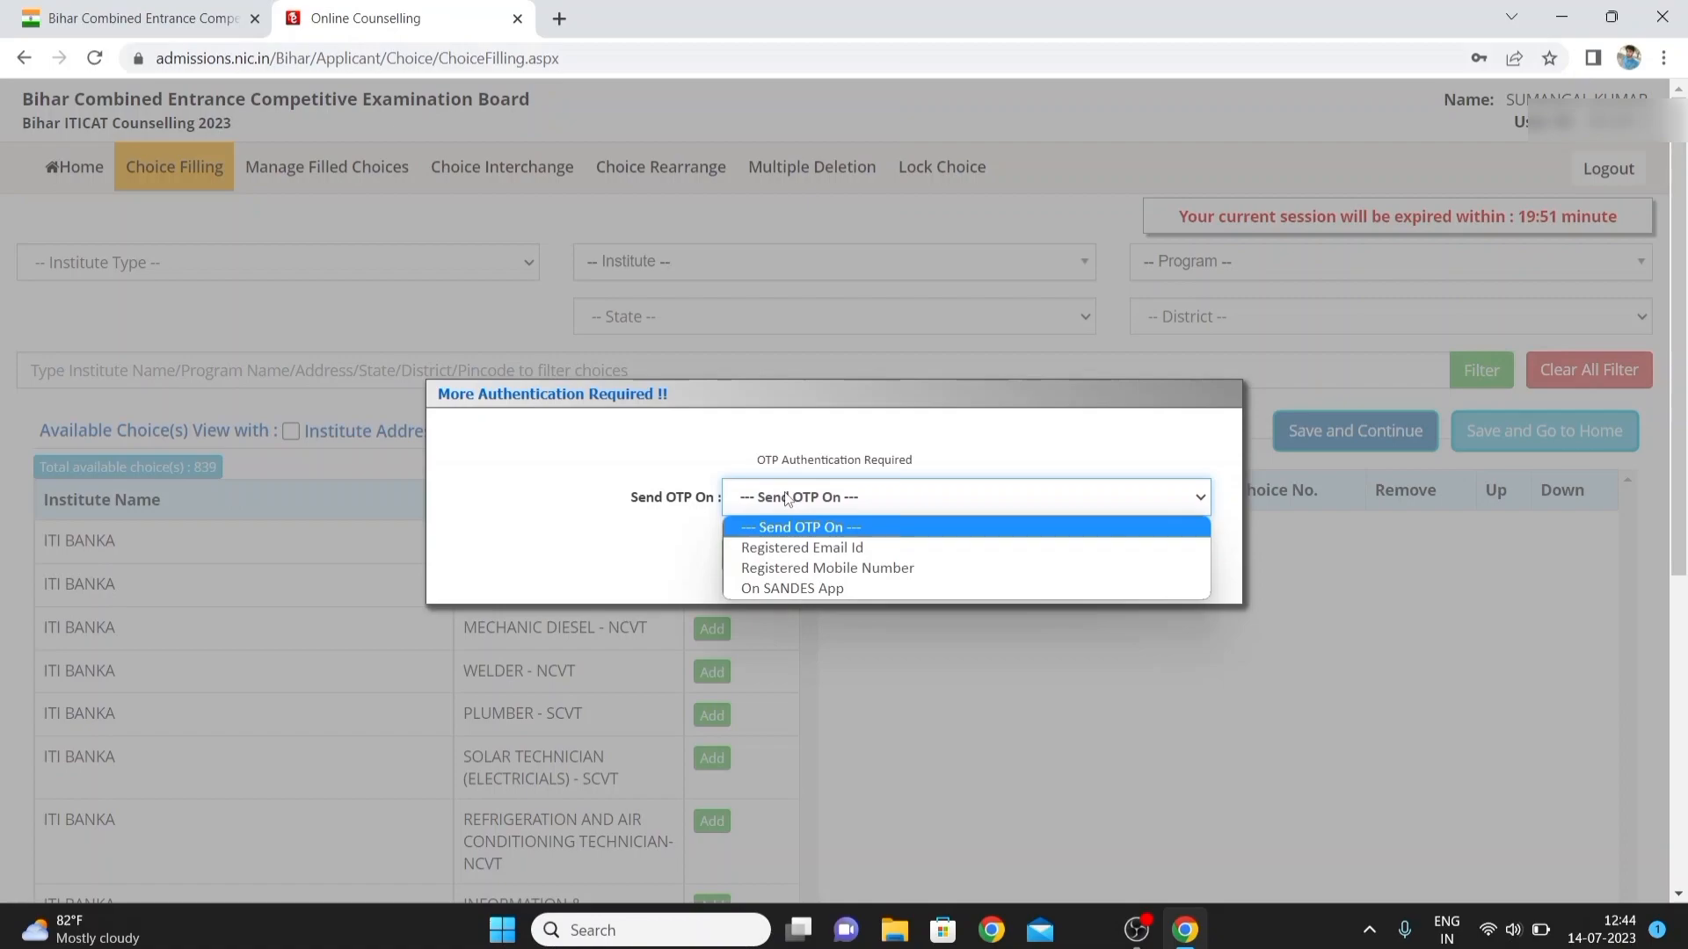
left_click(787, 549)
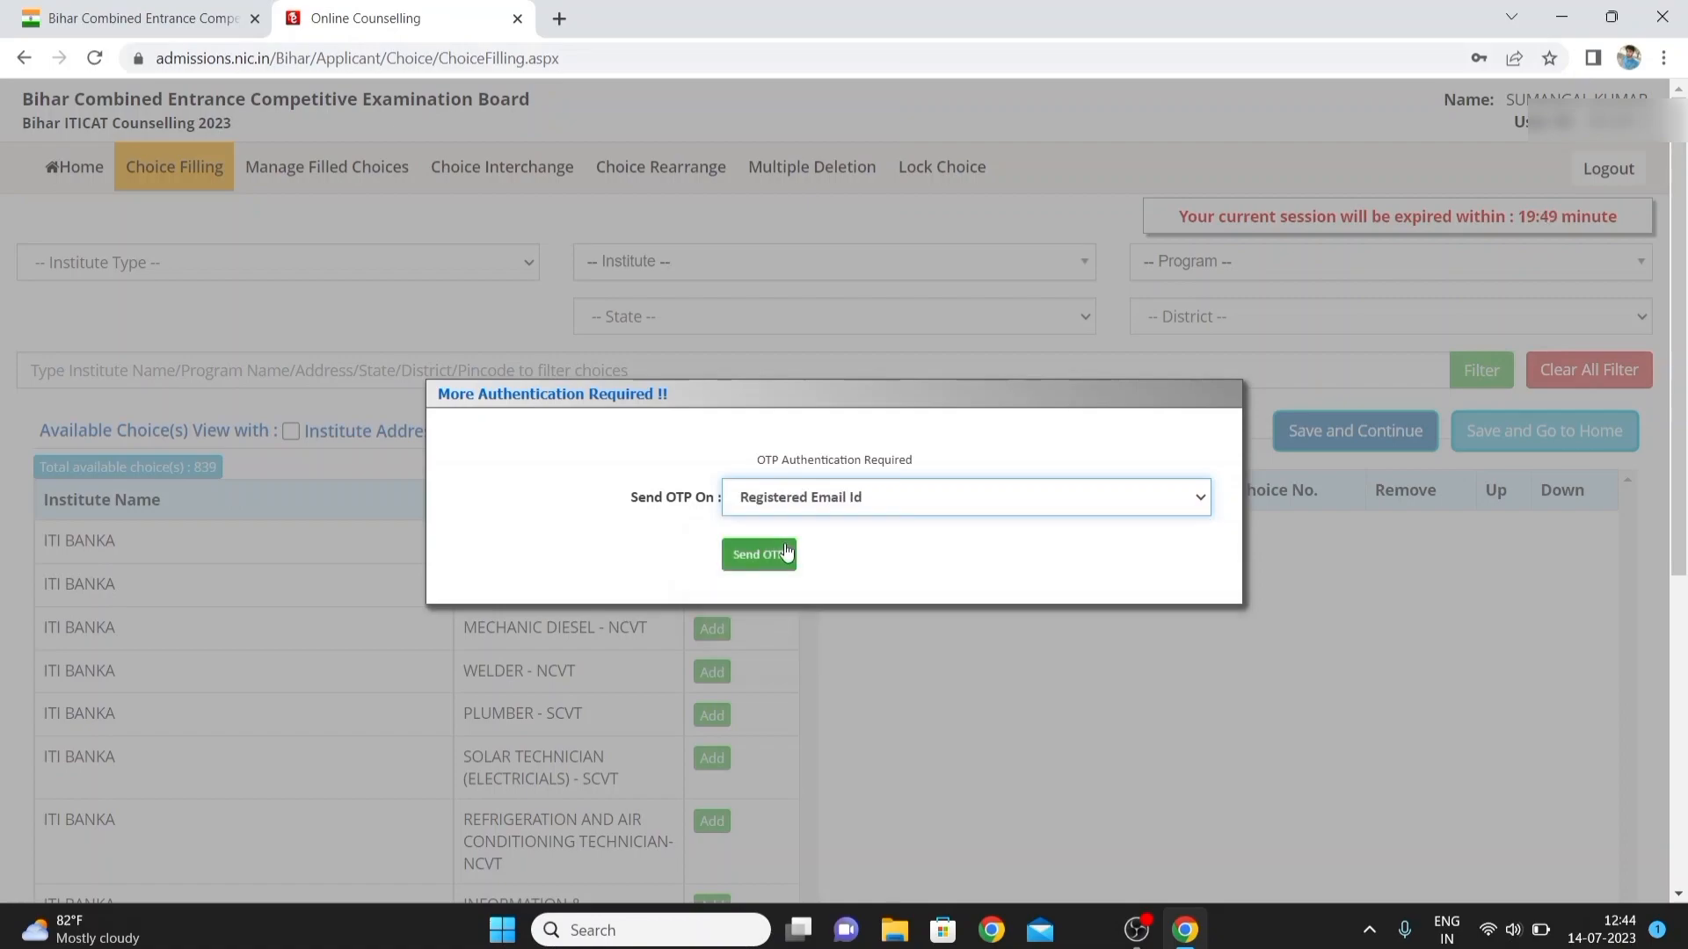
left_click(900, 491)
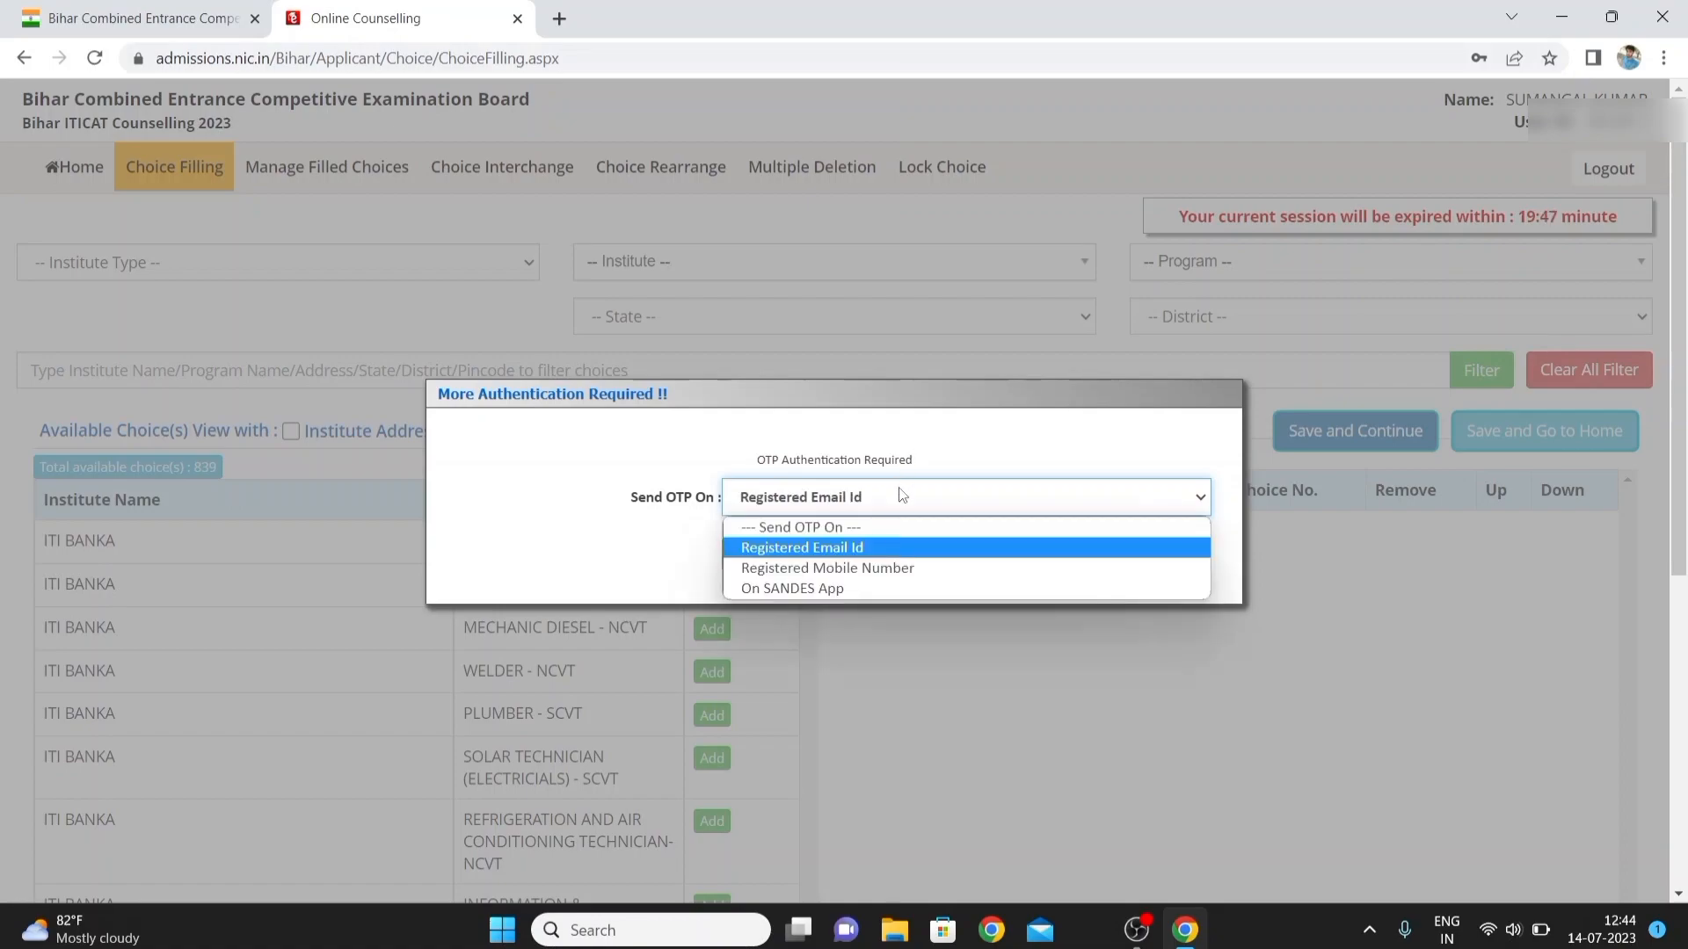
left_click(868, 570)
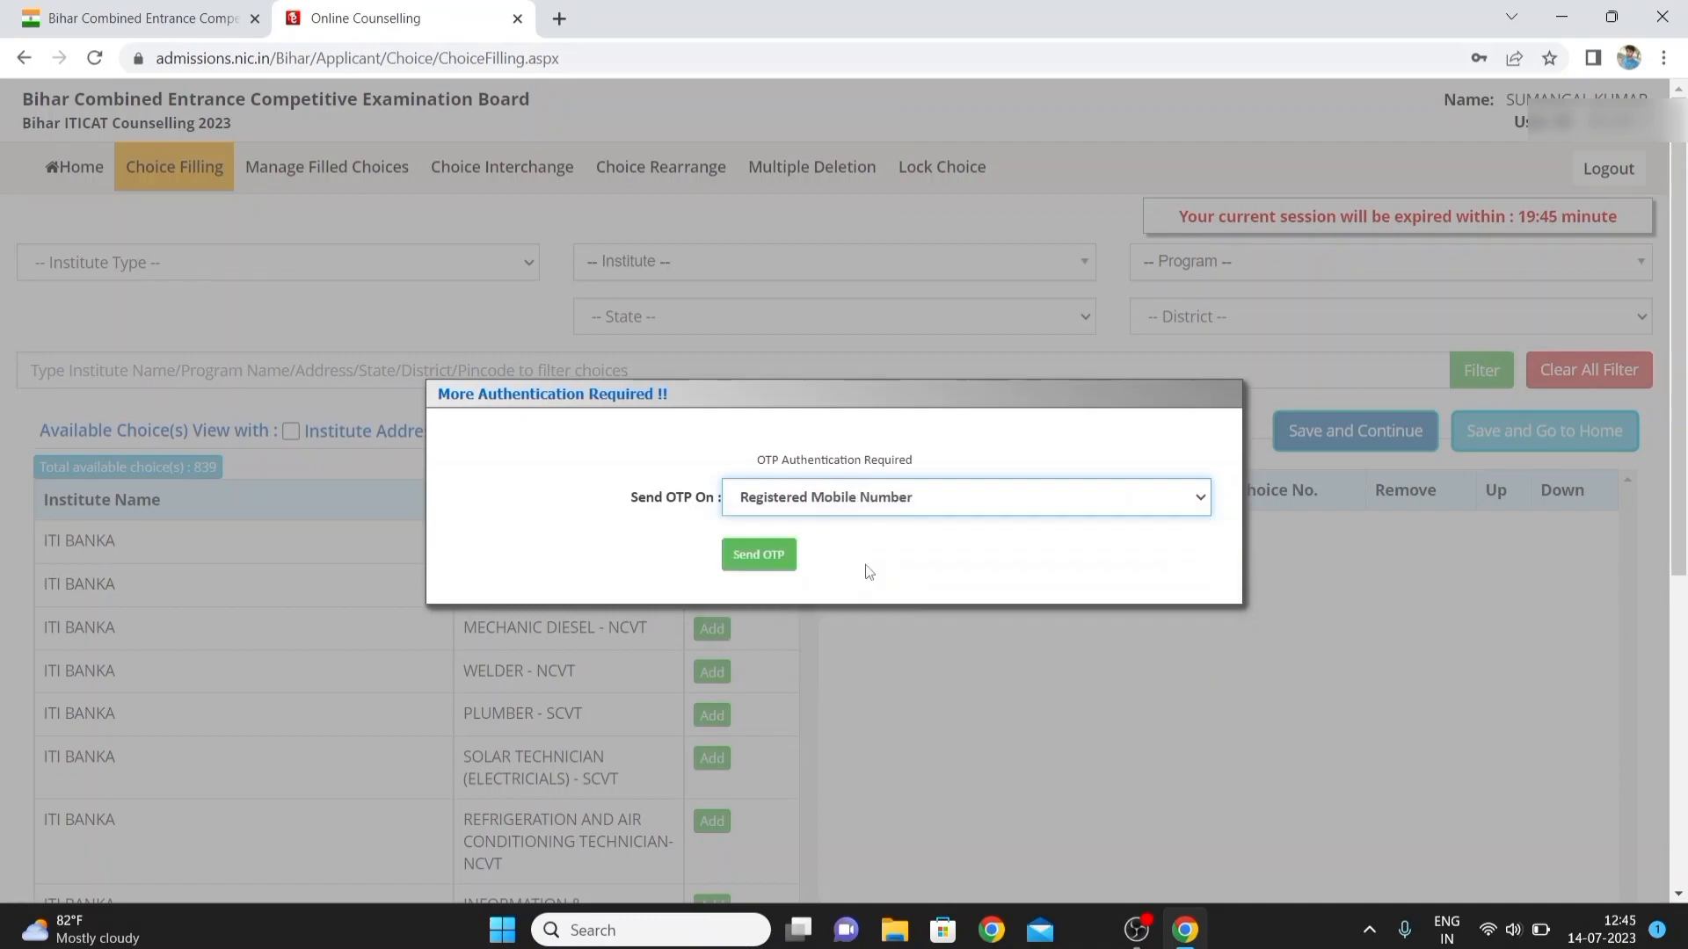
left_click(744, 554)
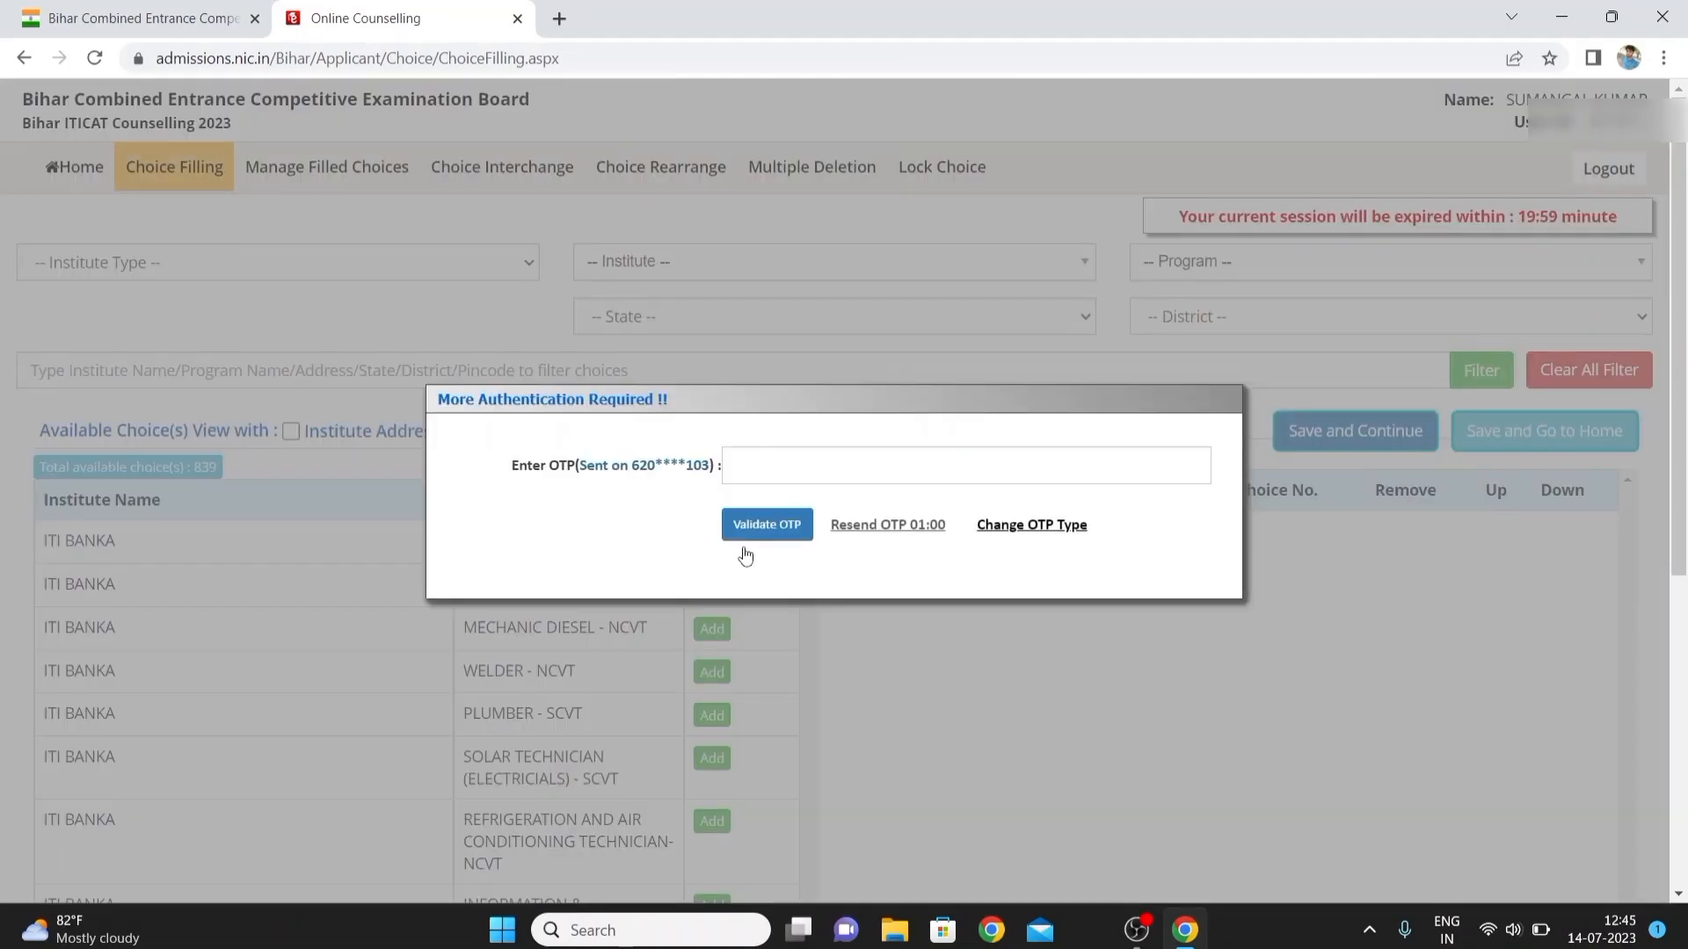
left_click(821, 458)
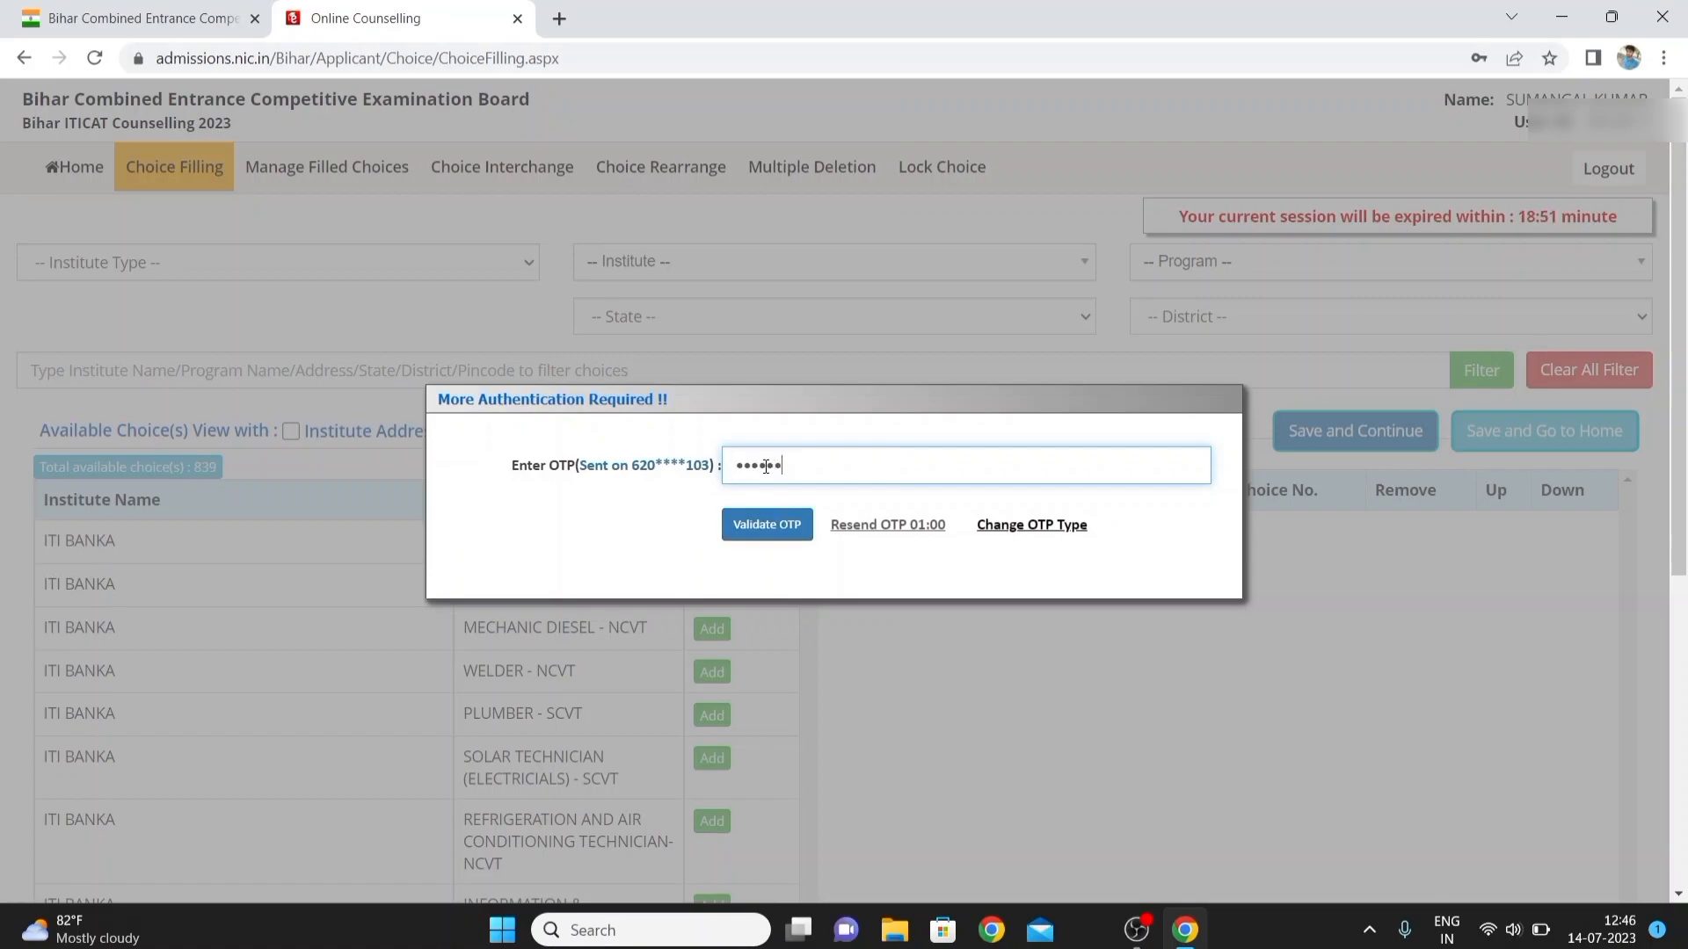
left_click(754, 529)
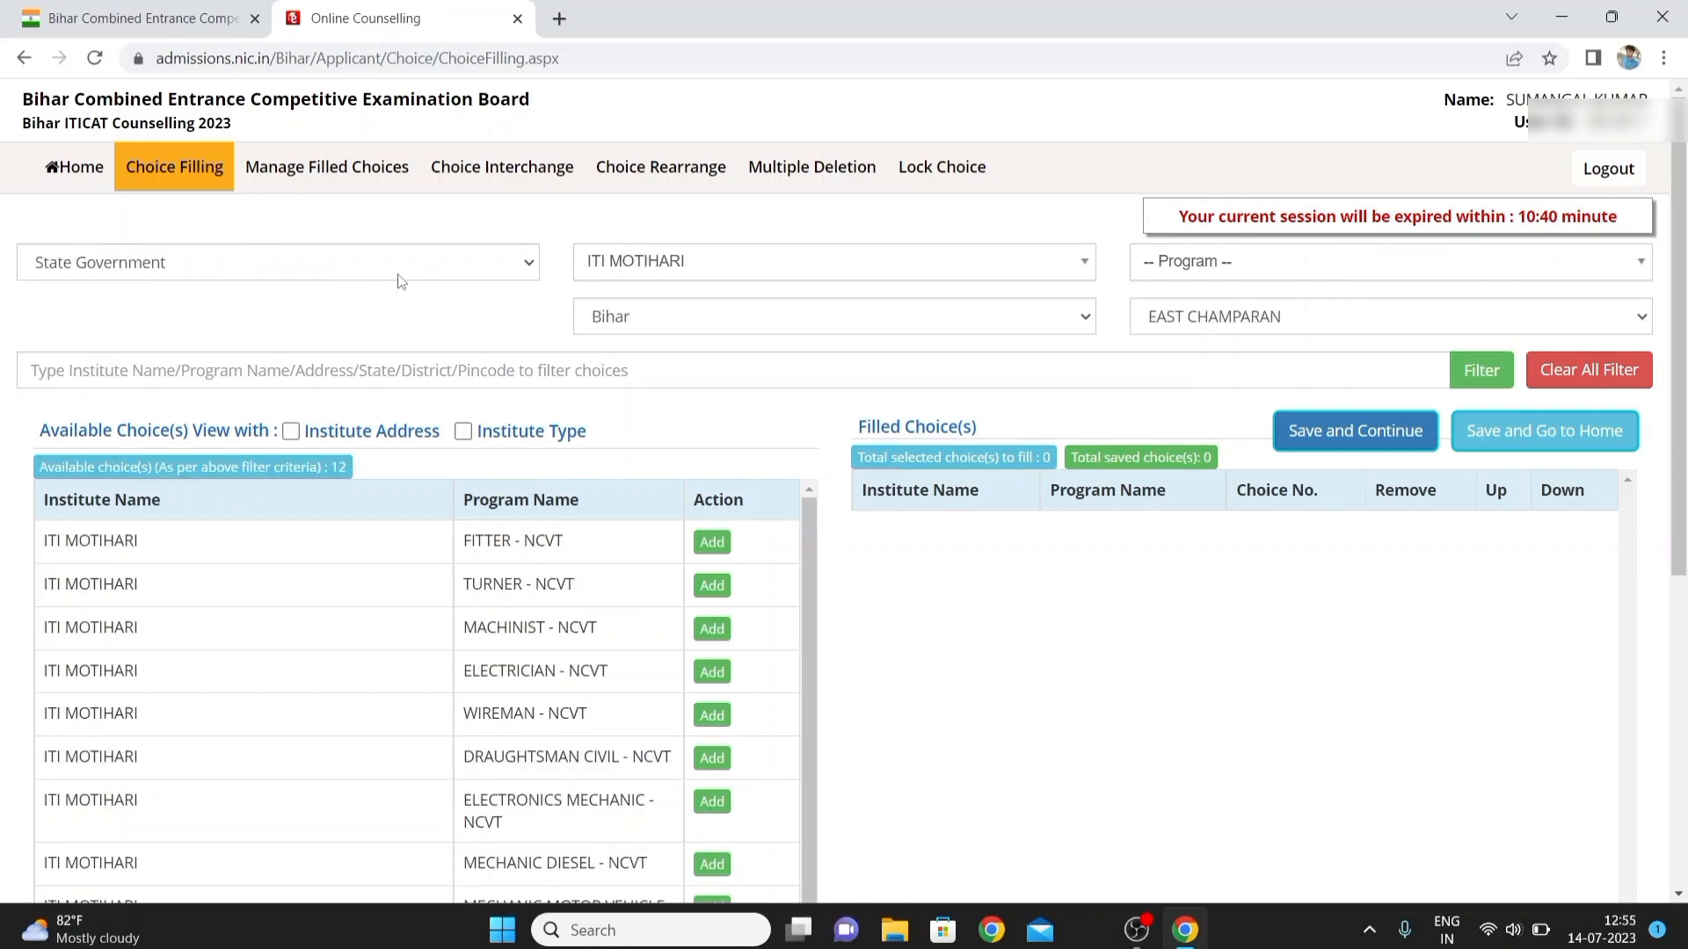
Review the institute type and institute filter options, choosing State Government as the type.
left_click(401, 282)
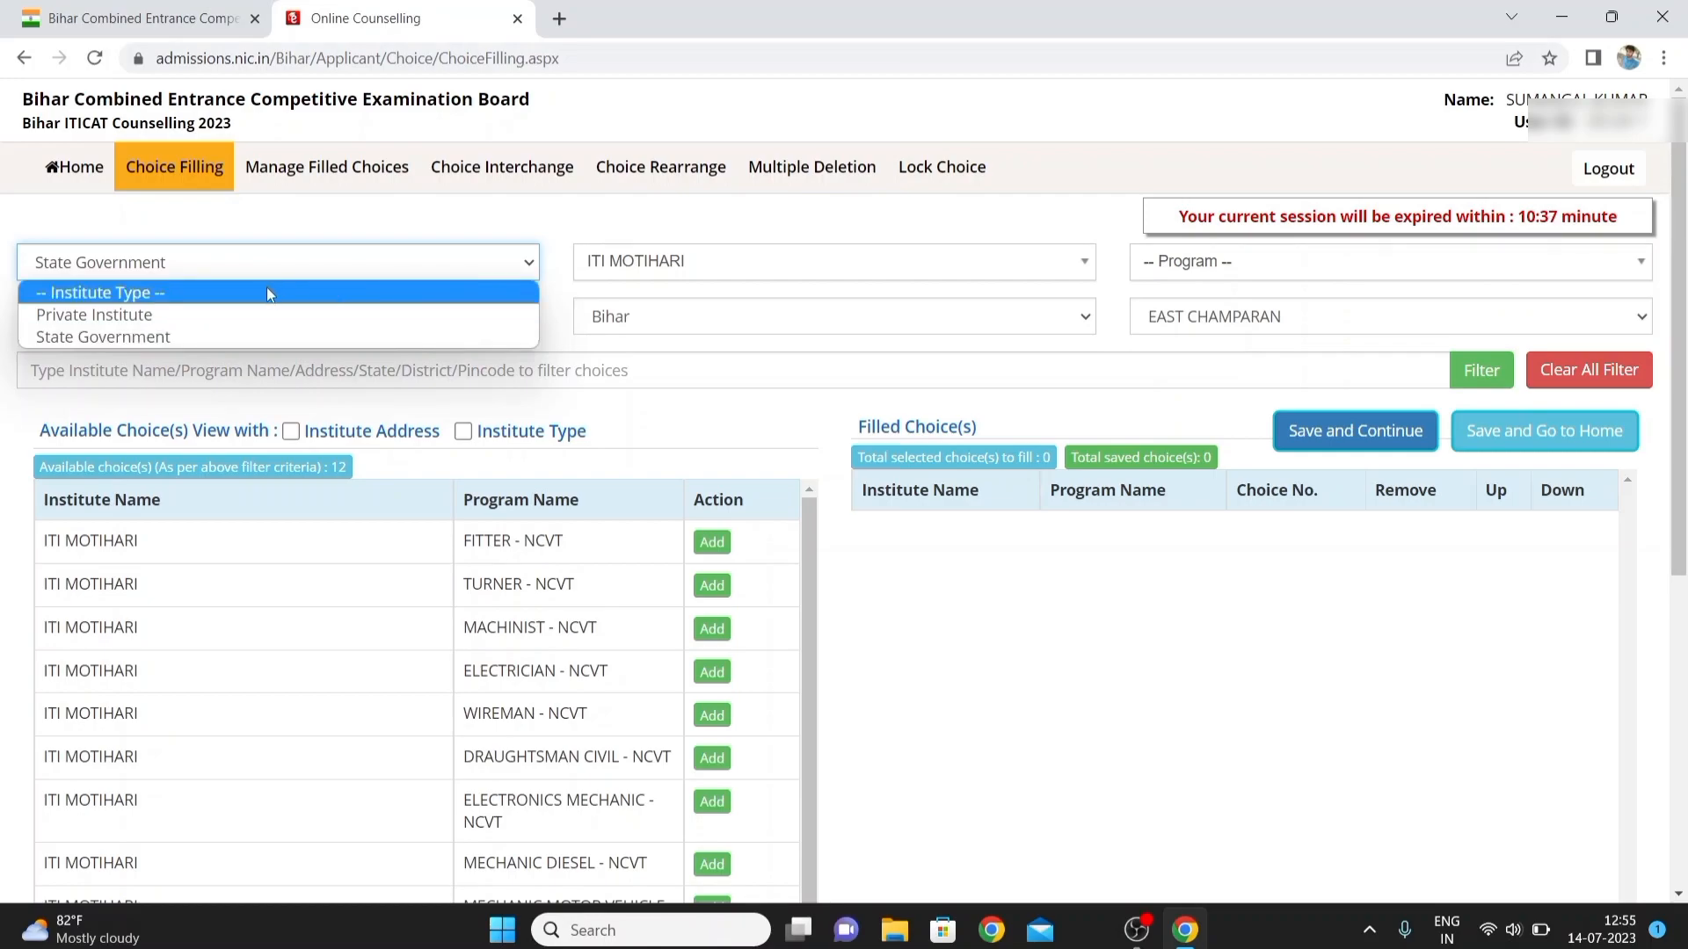
left_click(235, 345)
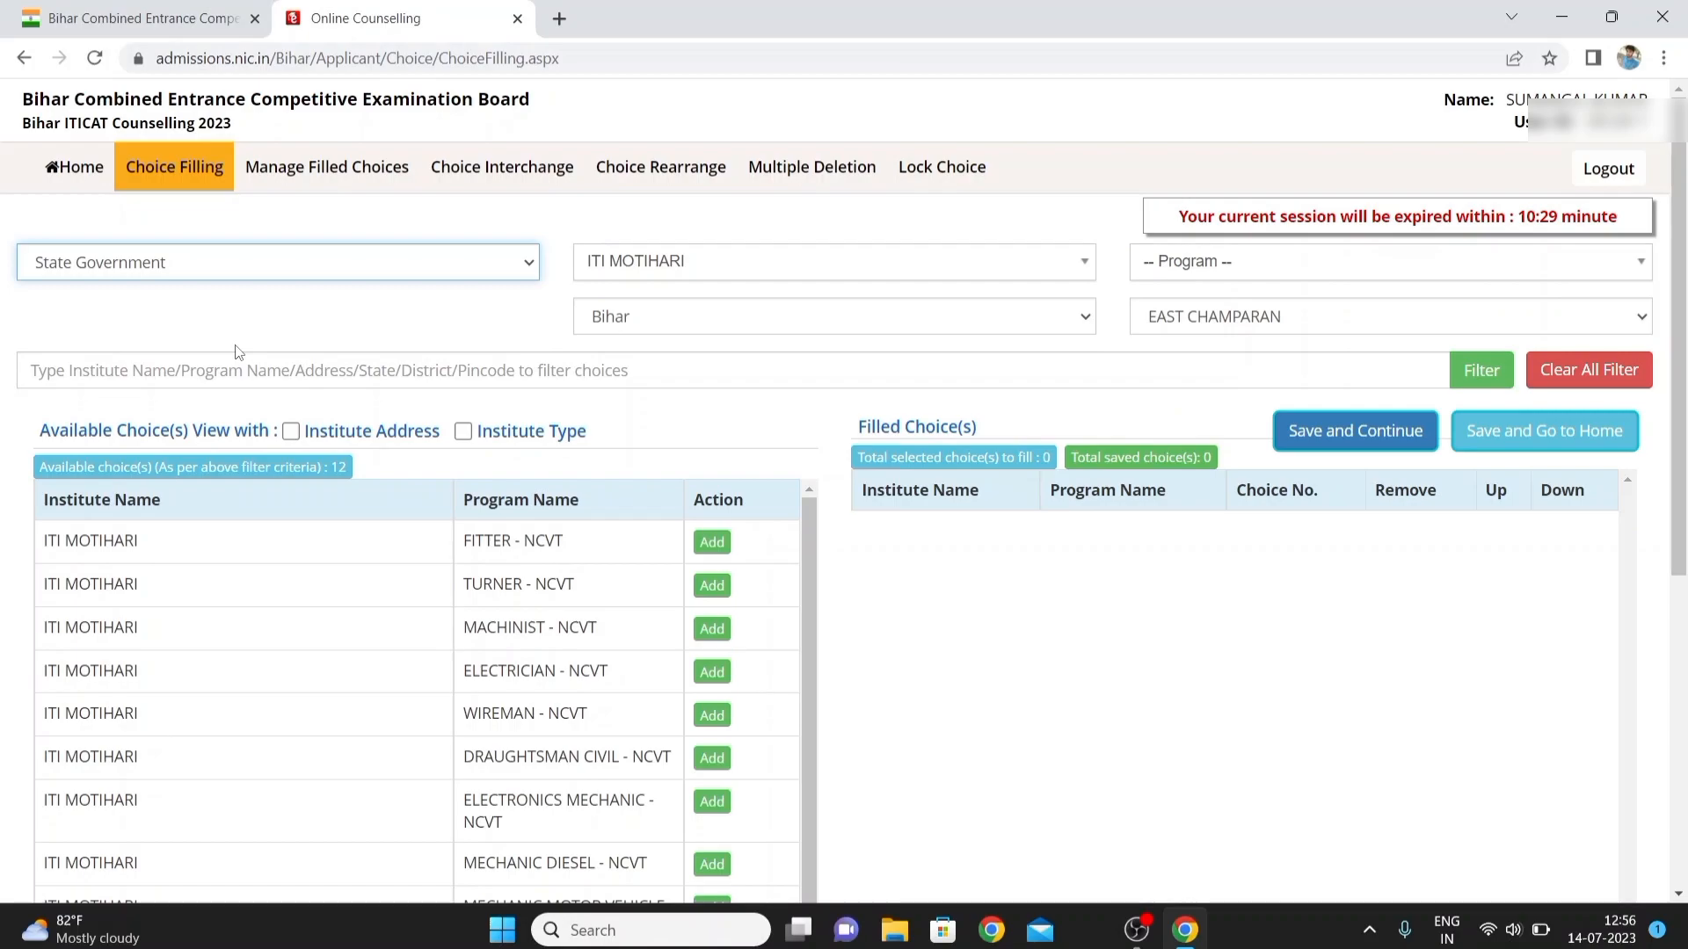
left_click(651, 274)
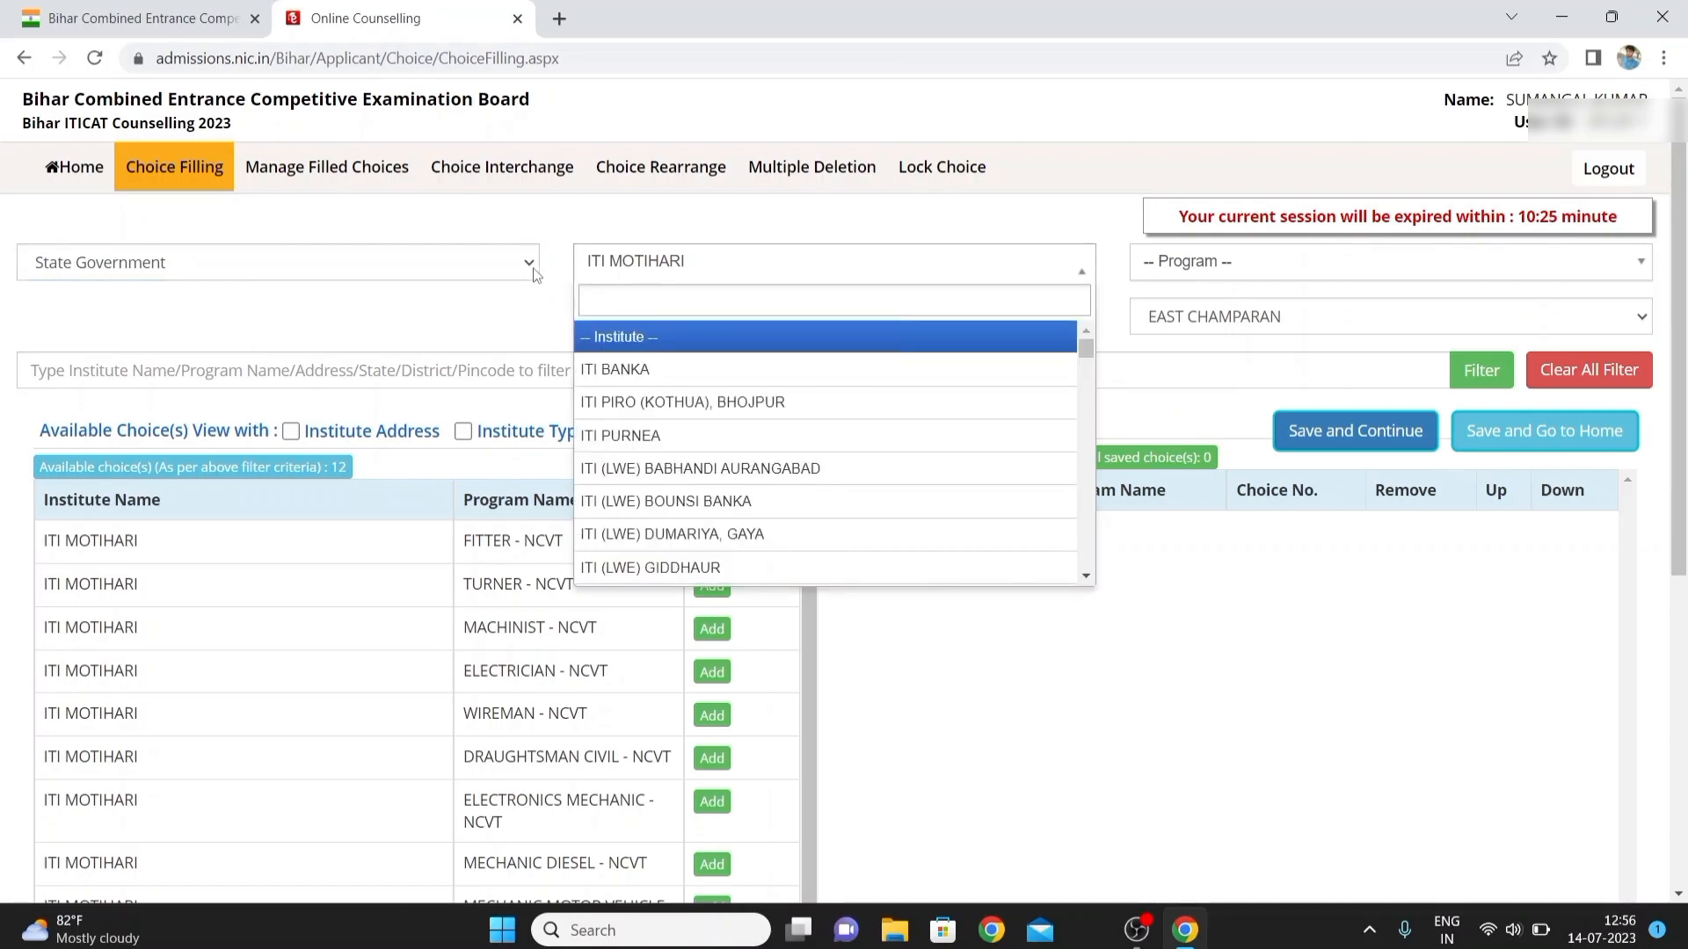
left_click(489, 312)
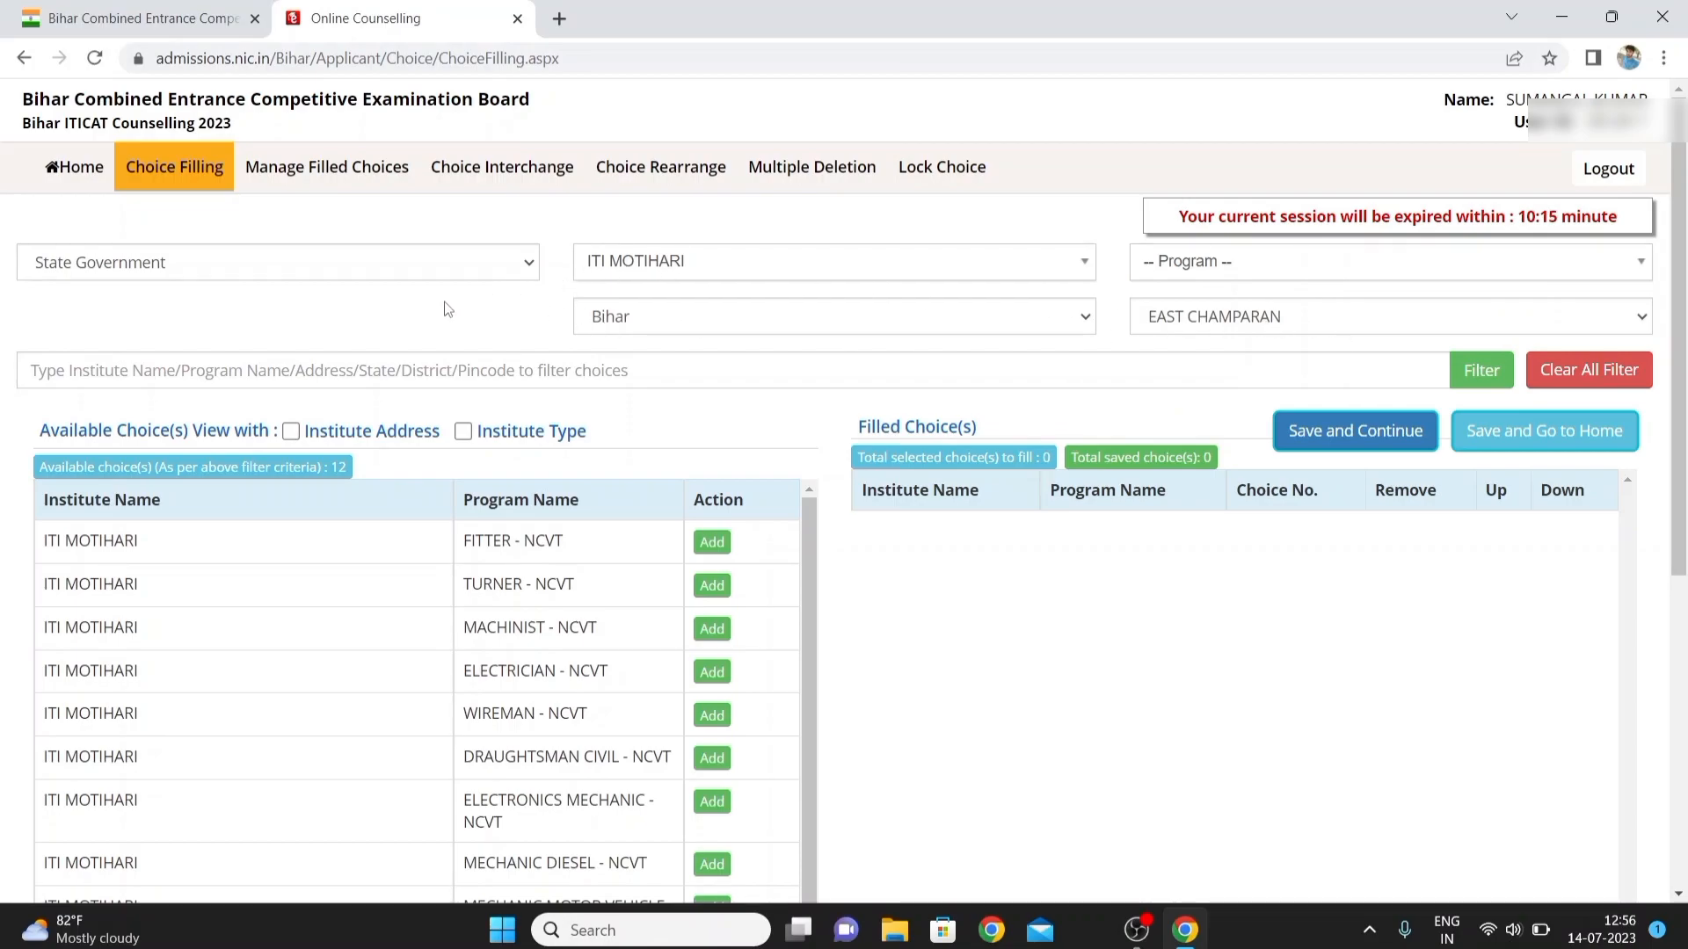
Add the ELECTRICIAN - NCVT program at ITI MOTIHARI to the filled choices.
scroll(439, 320, "down", 2)
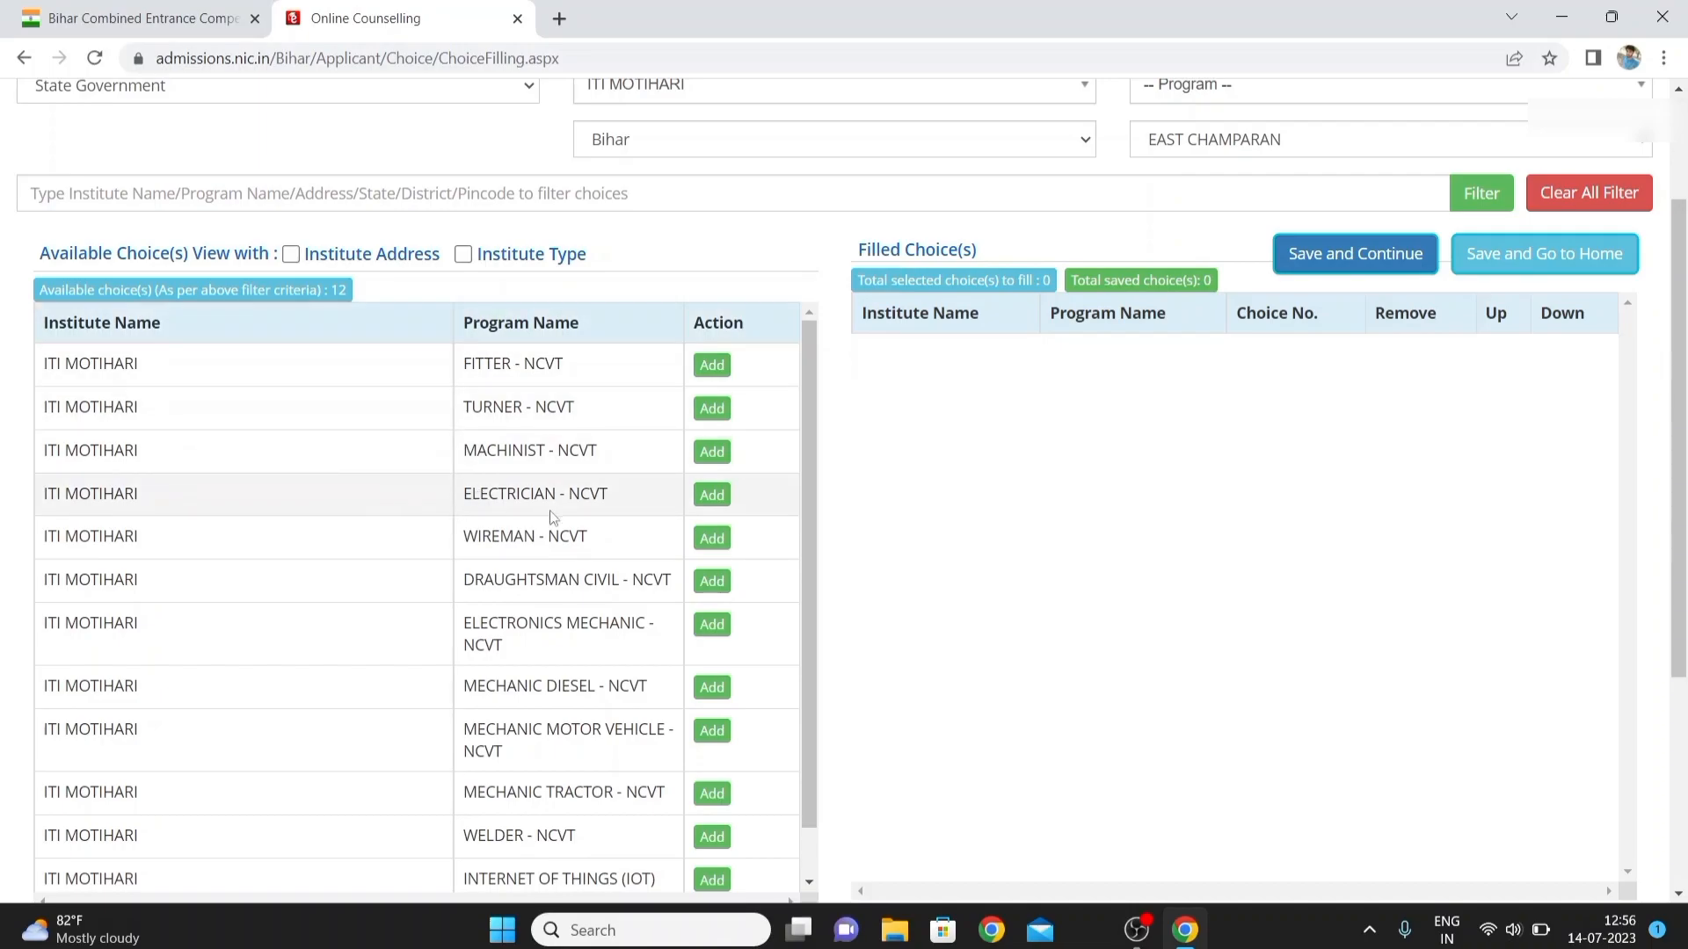
left_click(711, 494)
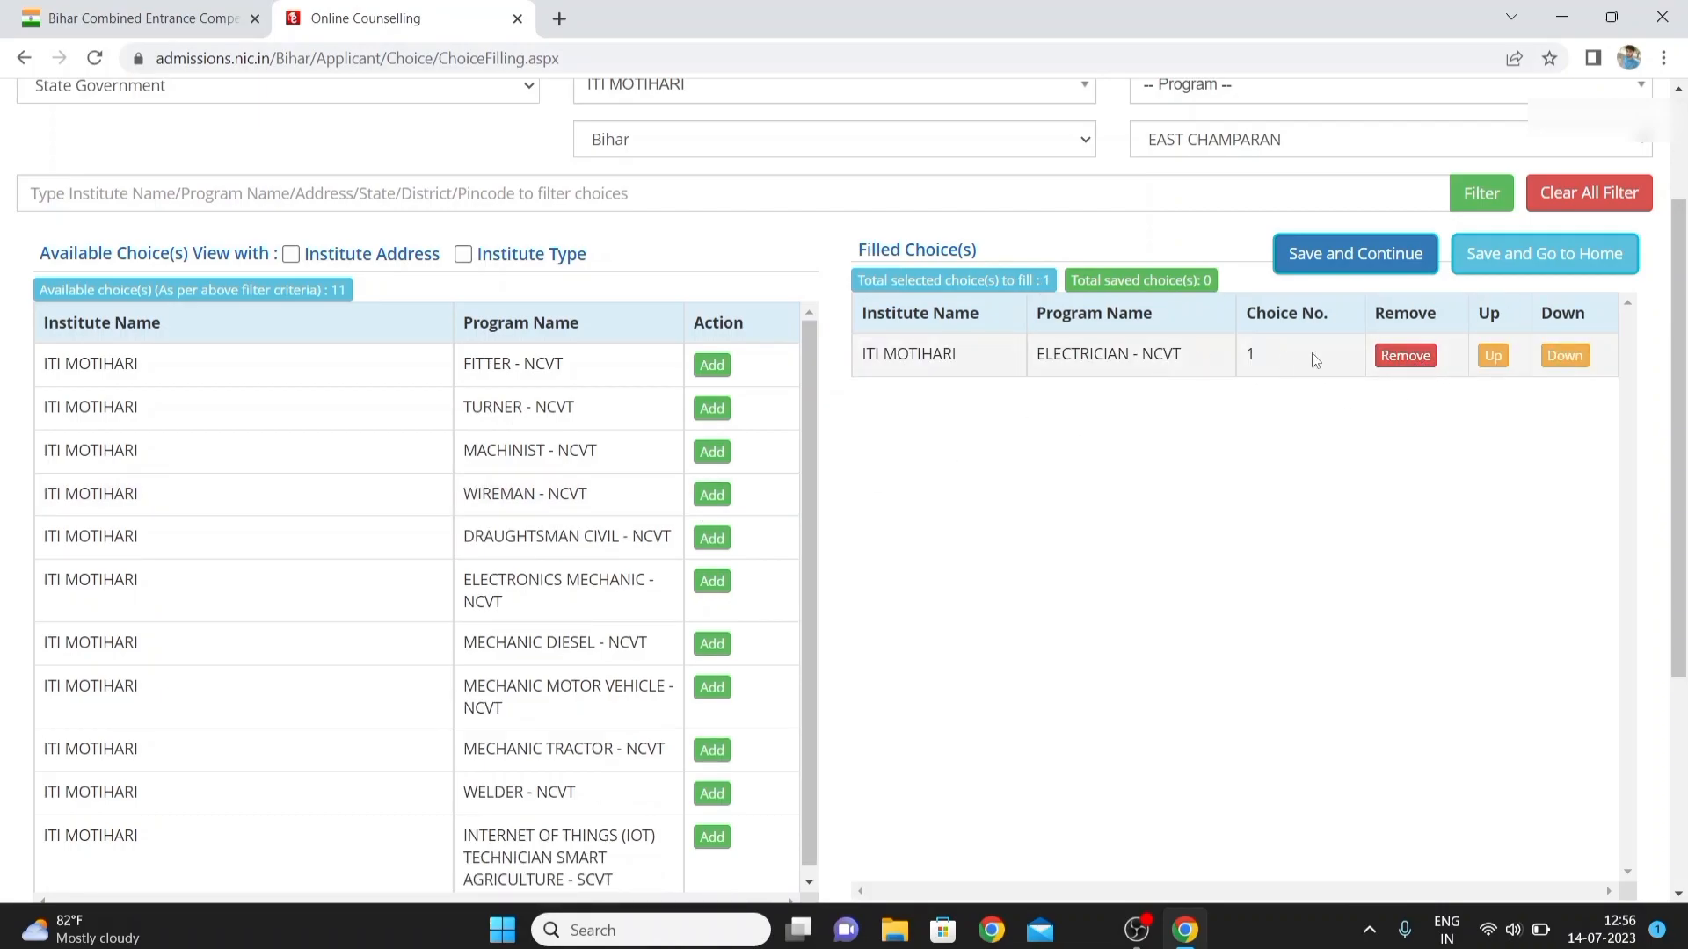
Add FITTER - NCVT and MECHANIC MOTOR VEHICLE - NCVT at ITI MOTIHARI to the filled choices and save them, continuing on the same page.
left_click(711, 364)
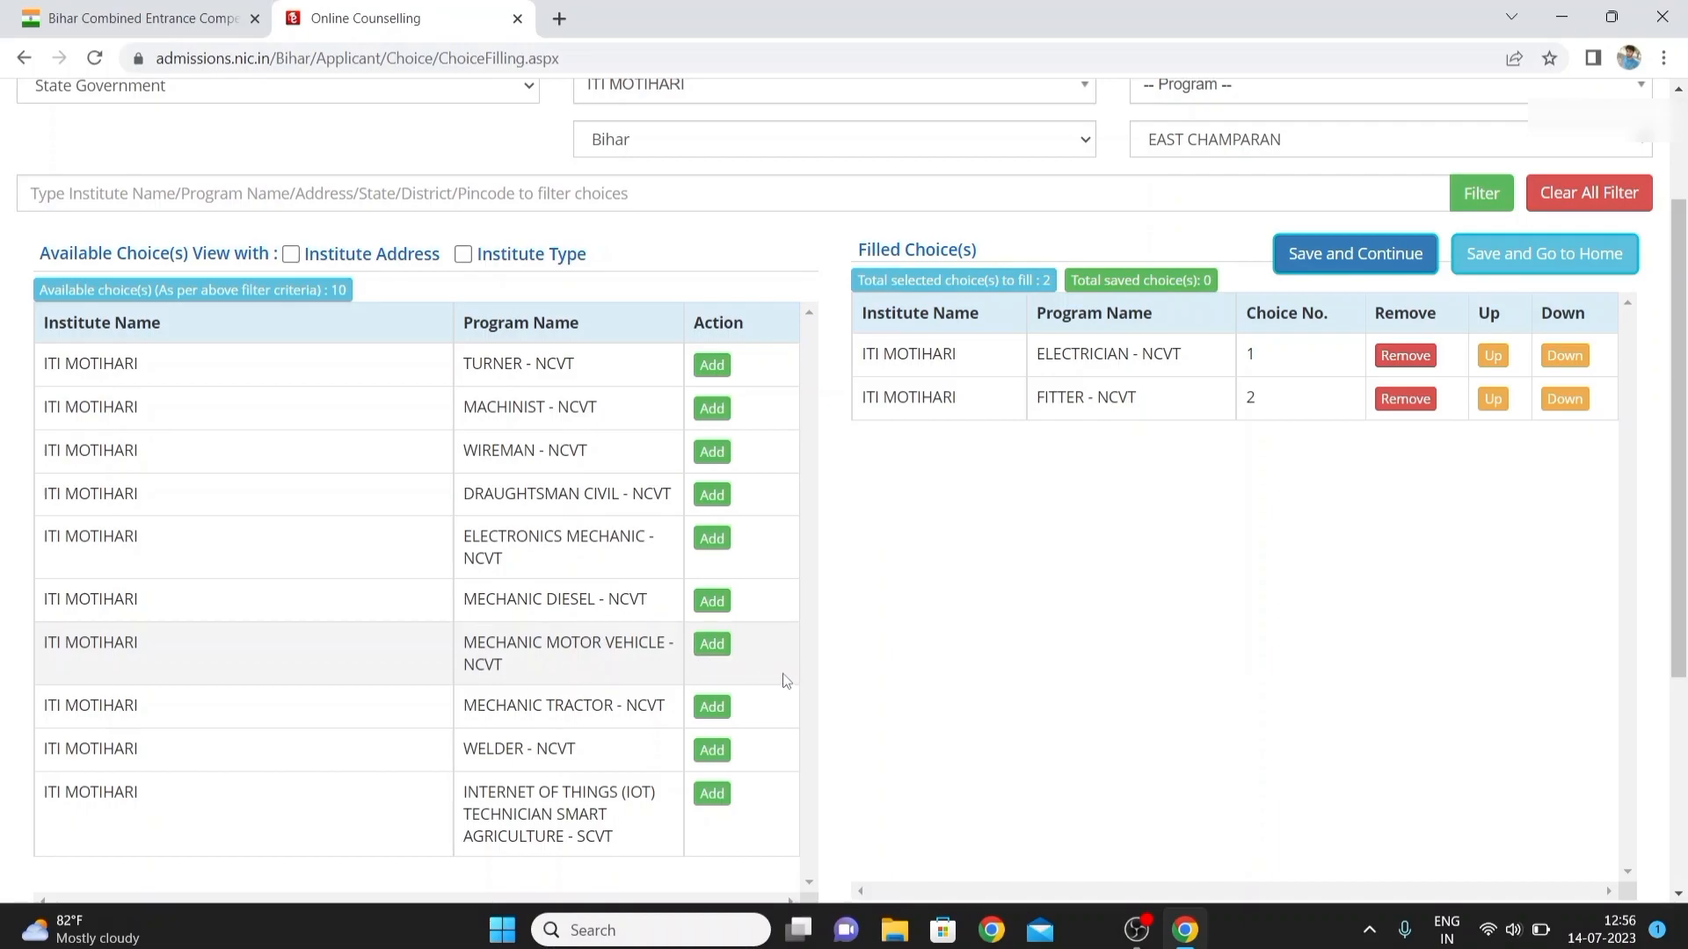
left_click(713, 645)
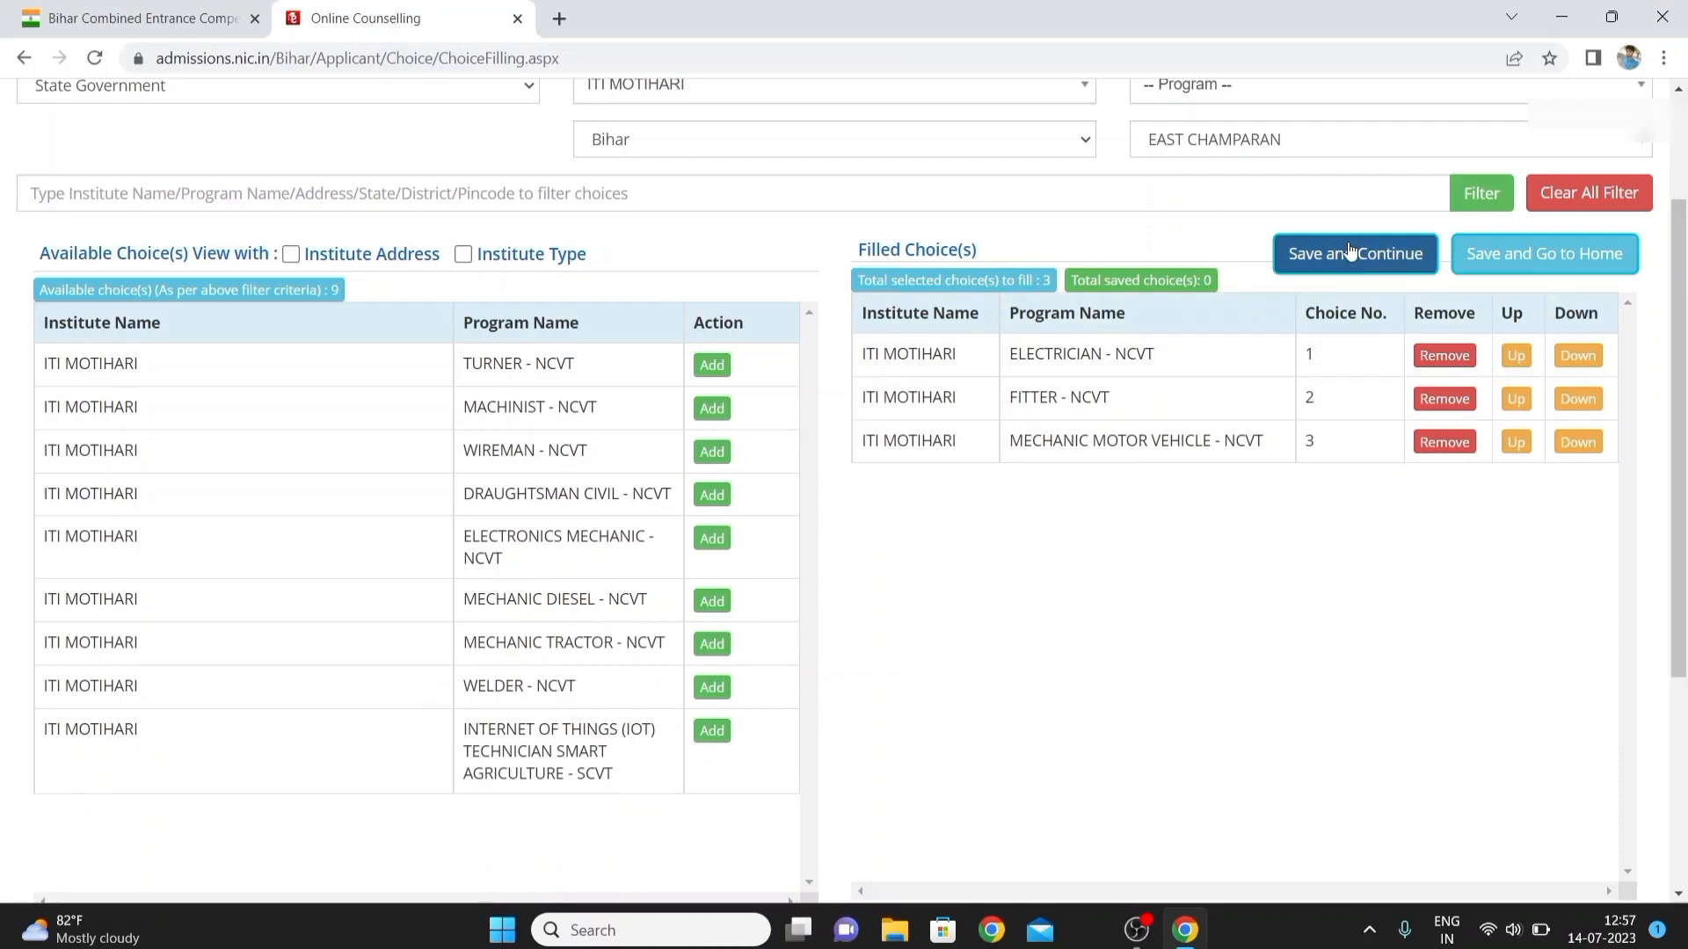
left_click(1348, 257)
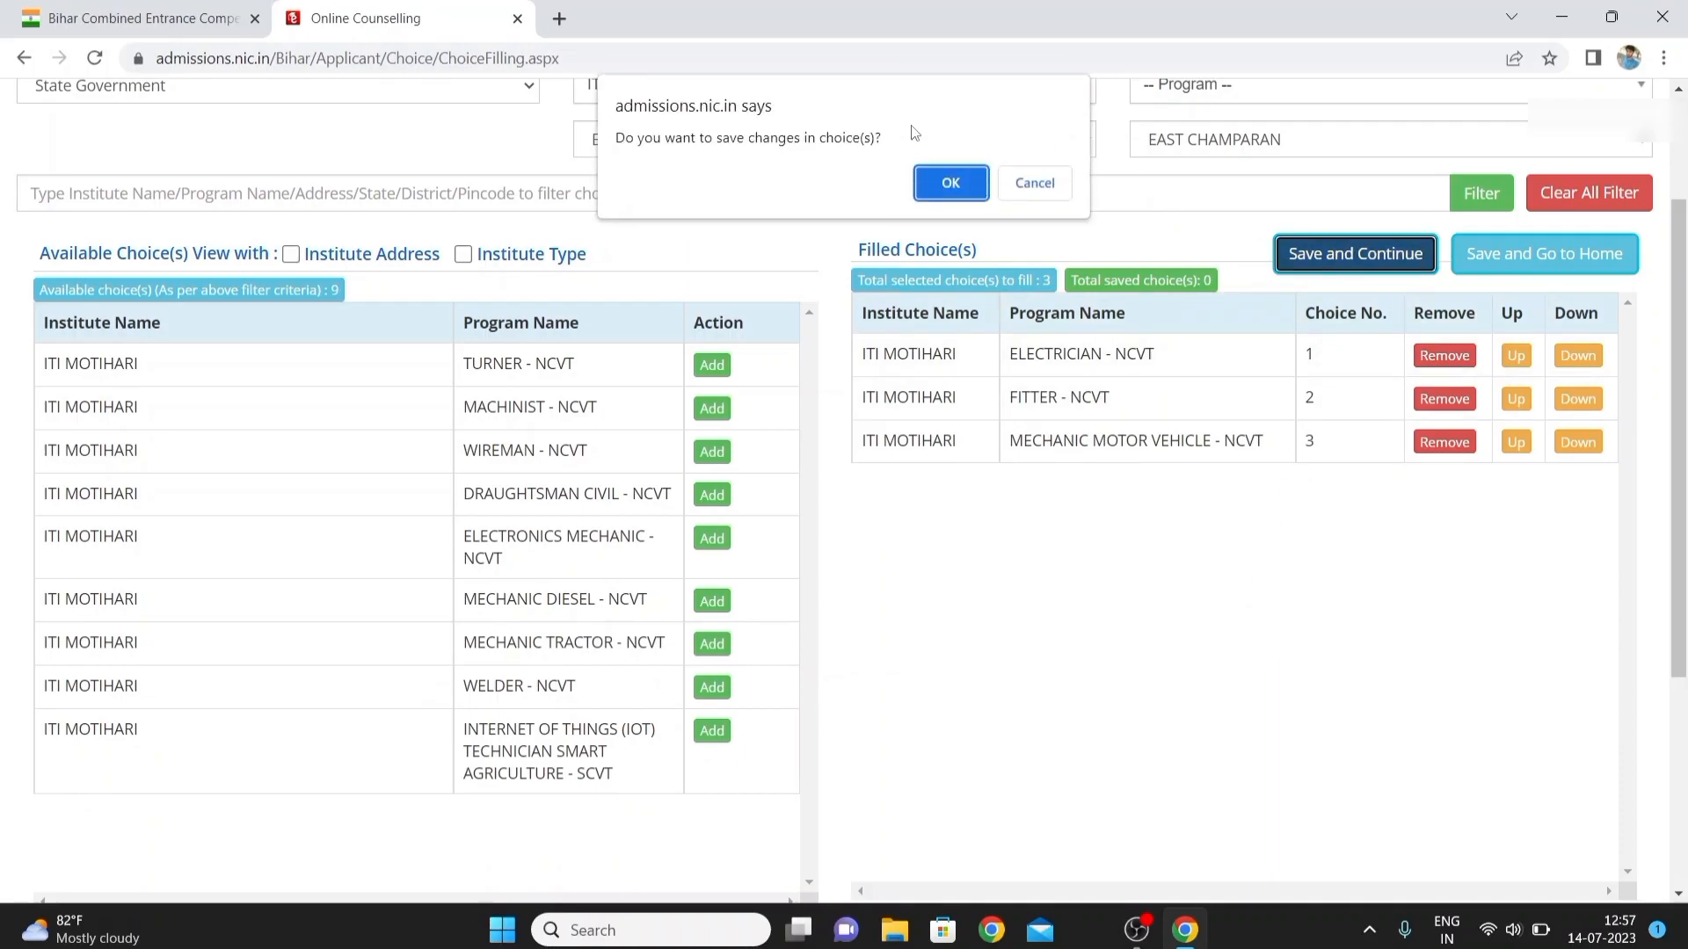
left_click(940, 181)
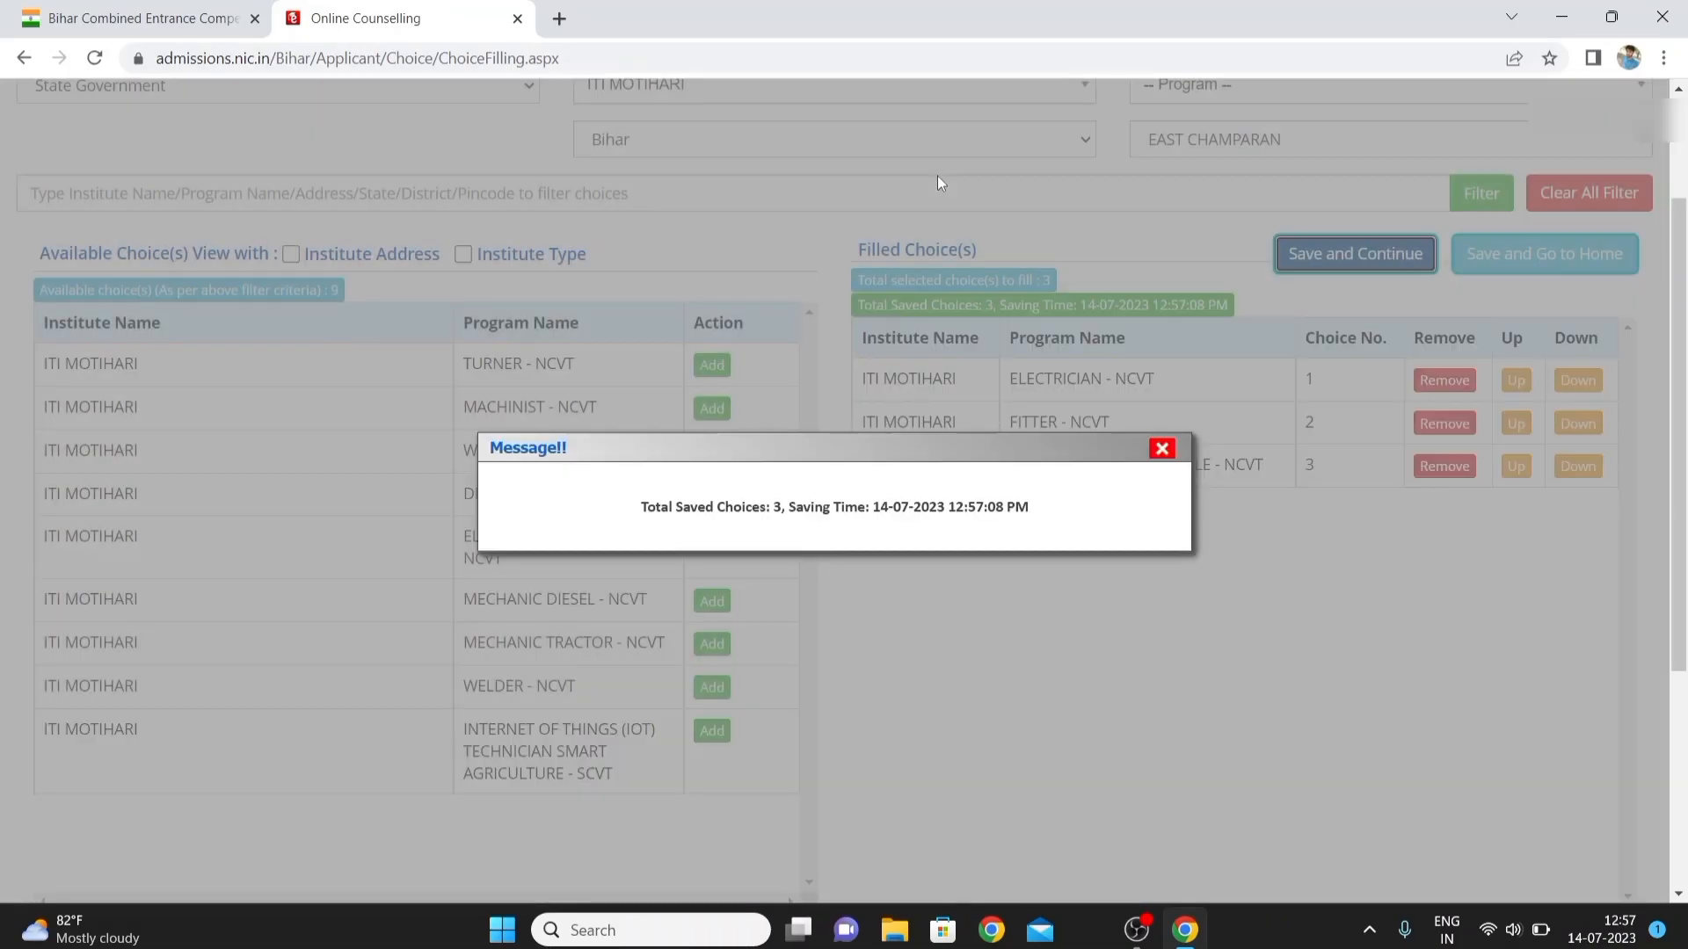
left_click(1162, 448)
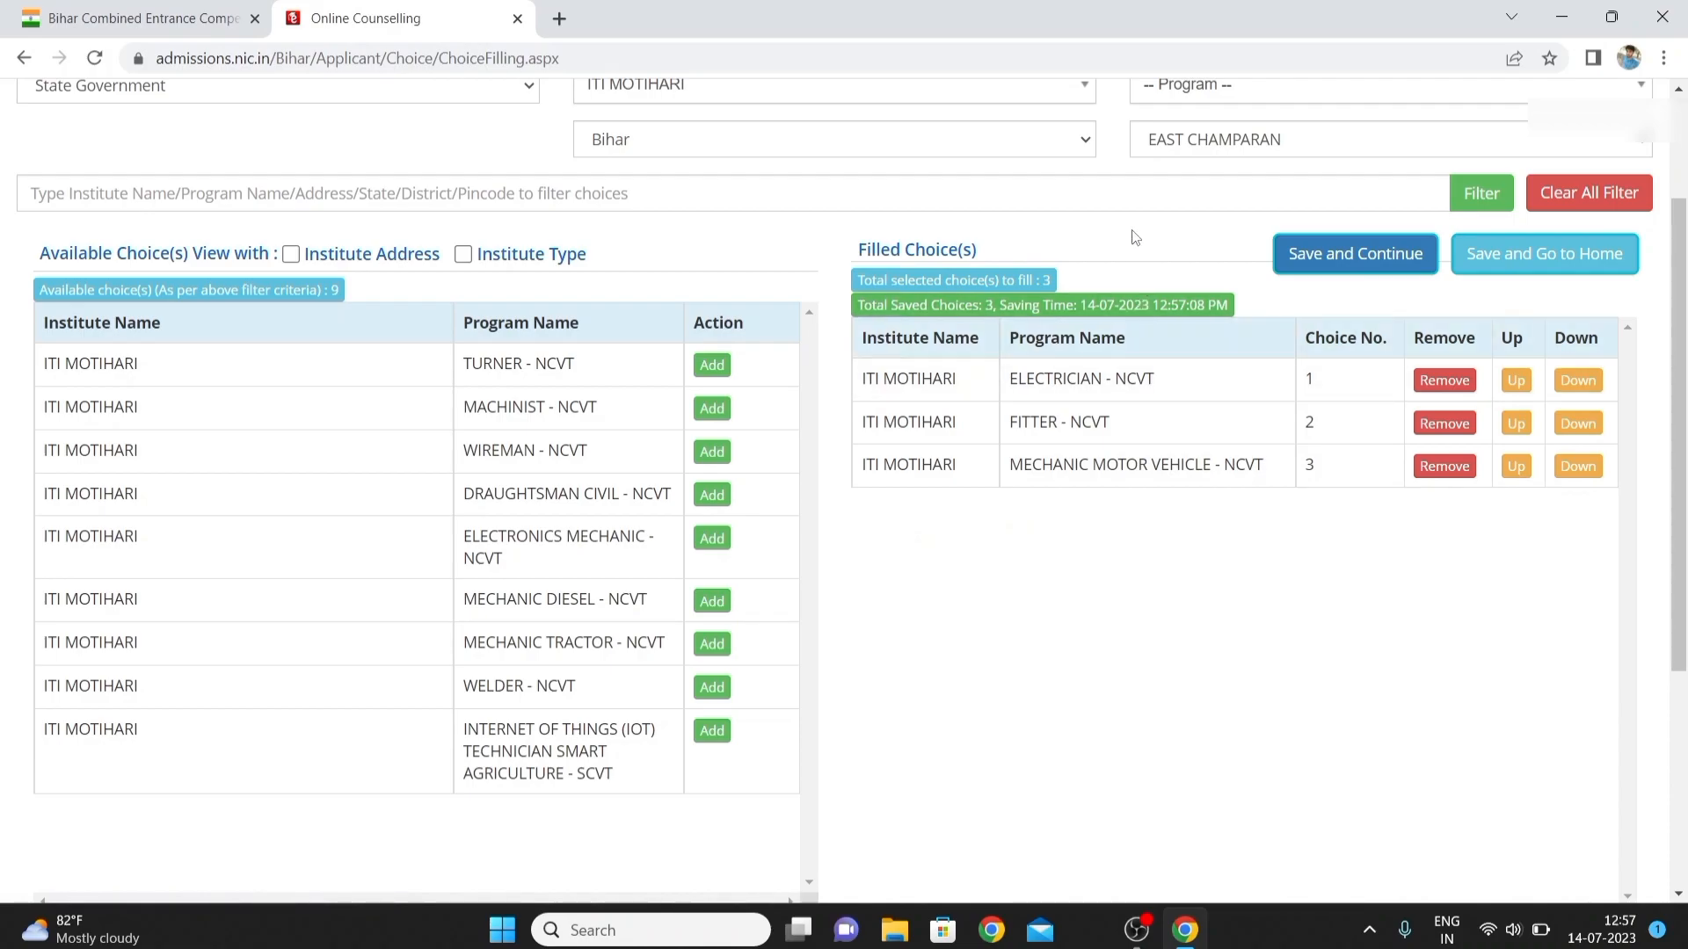
Add the DRAUGHTSMAN CIVIL - NCVT program at ITI MOTIHARI to the filled choices.
scroll(1134, 233, "up", 2)
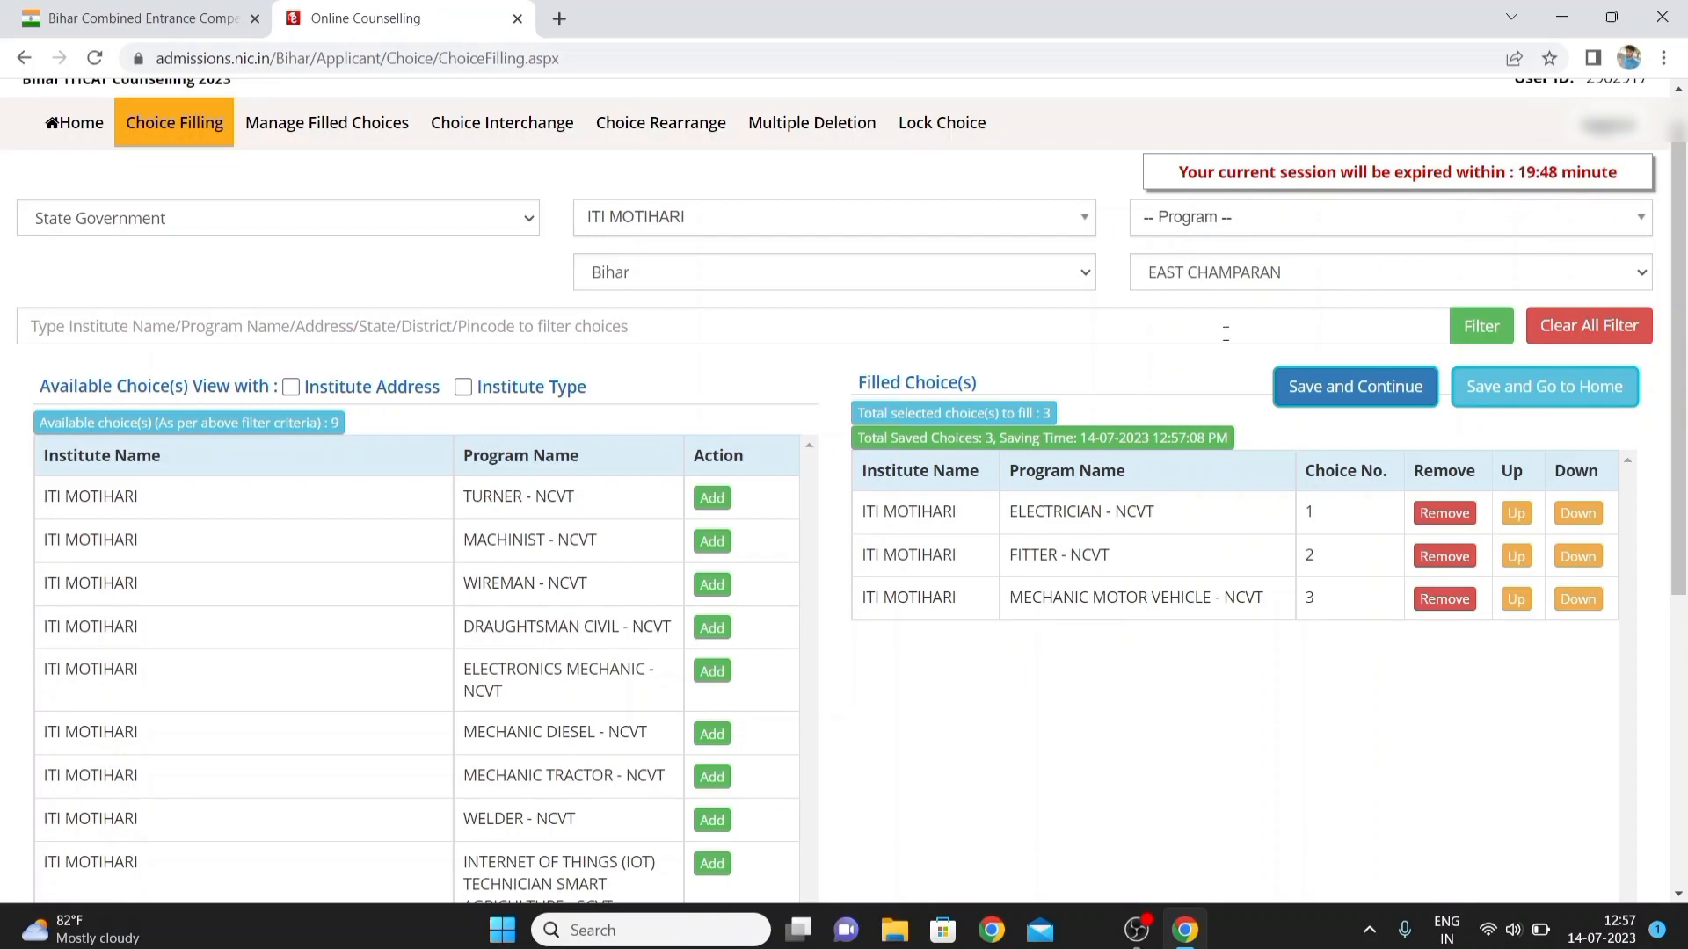
left_click(1159, 327)
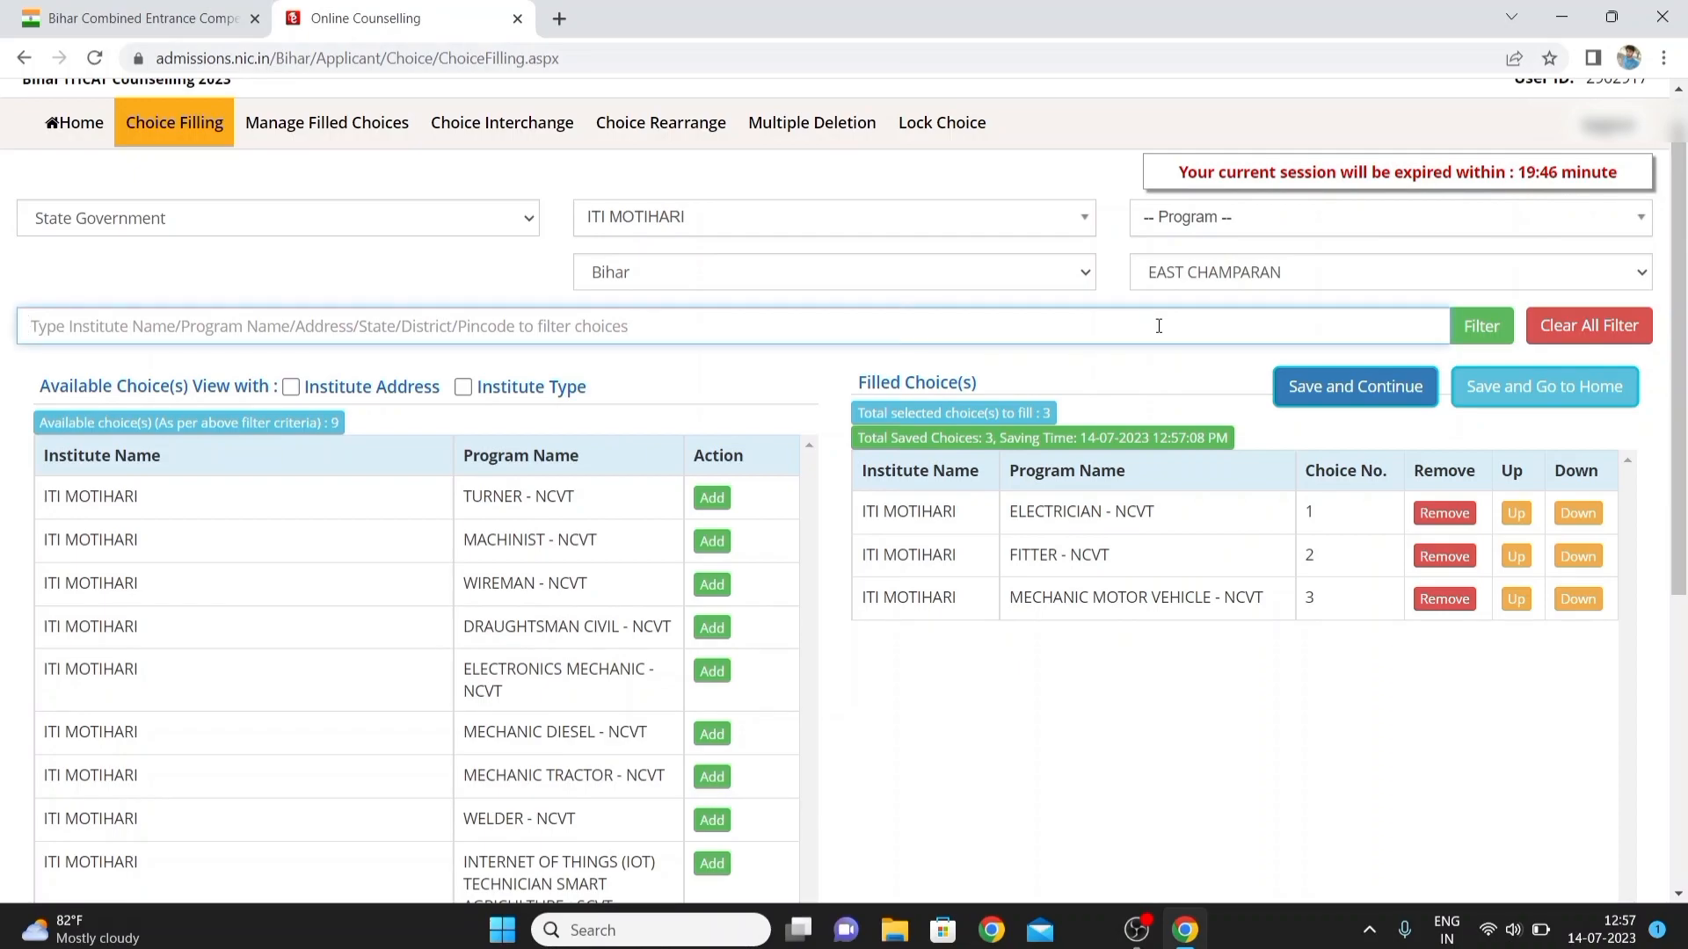
left_click(1228, 722)
scroll(1228, 723, "down", 2)
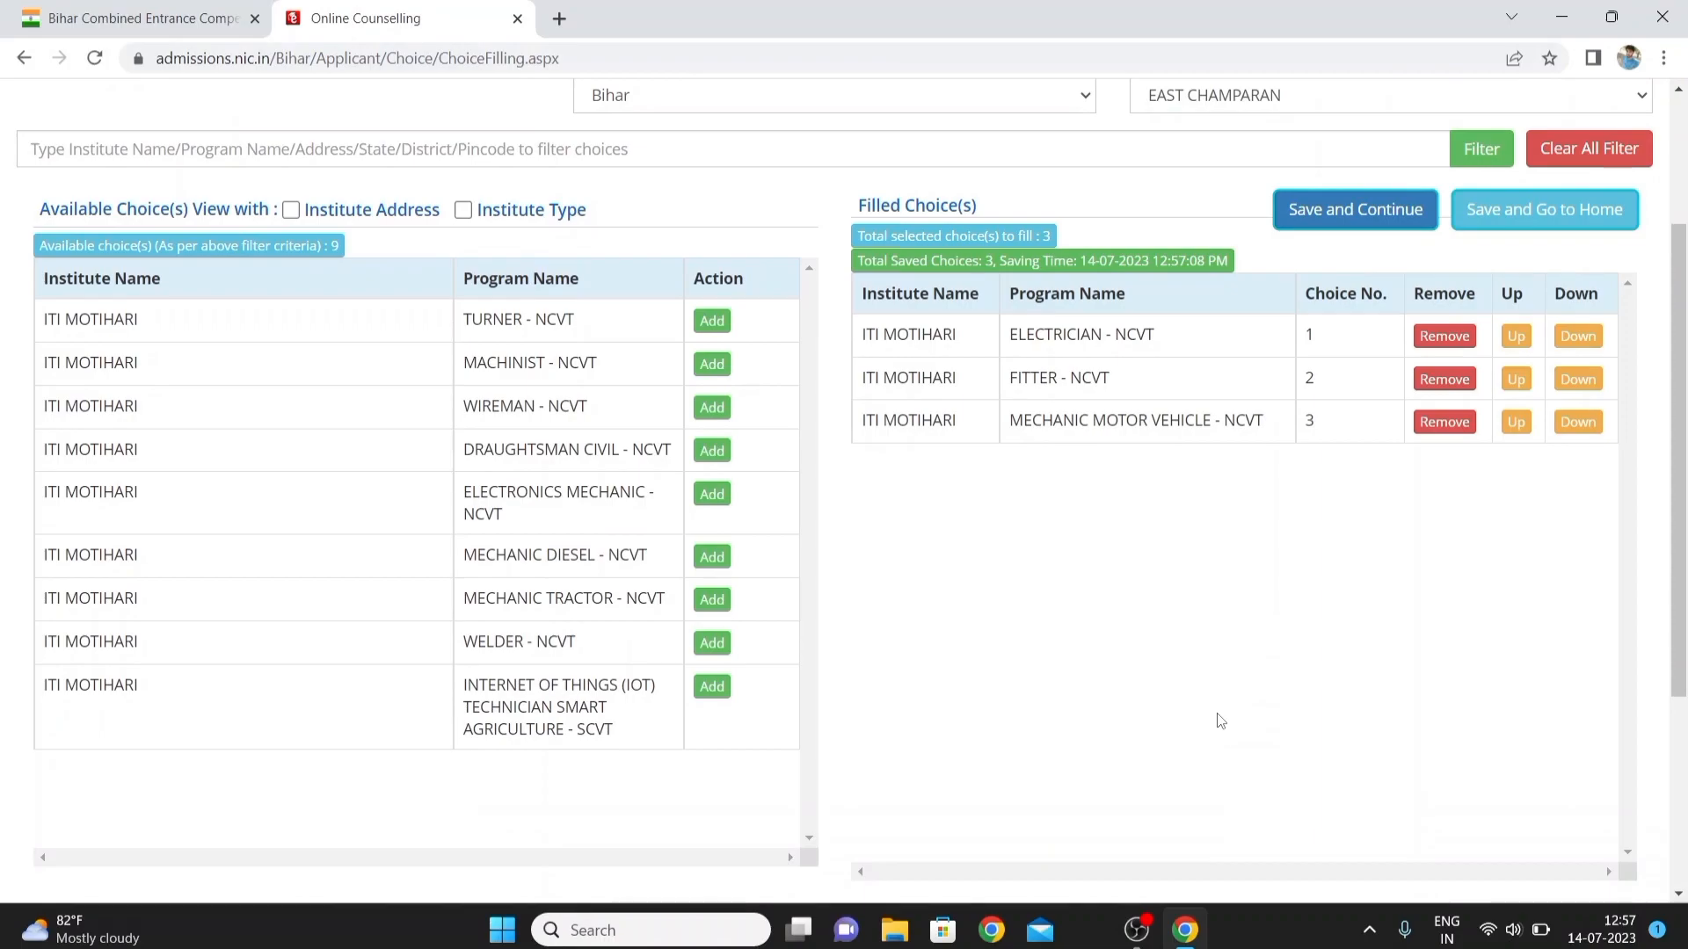
left_click(701, 455)
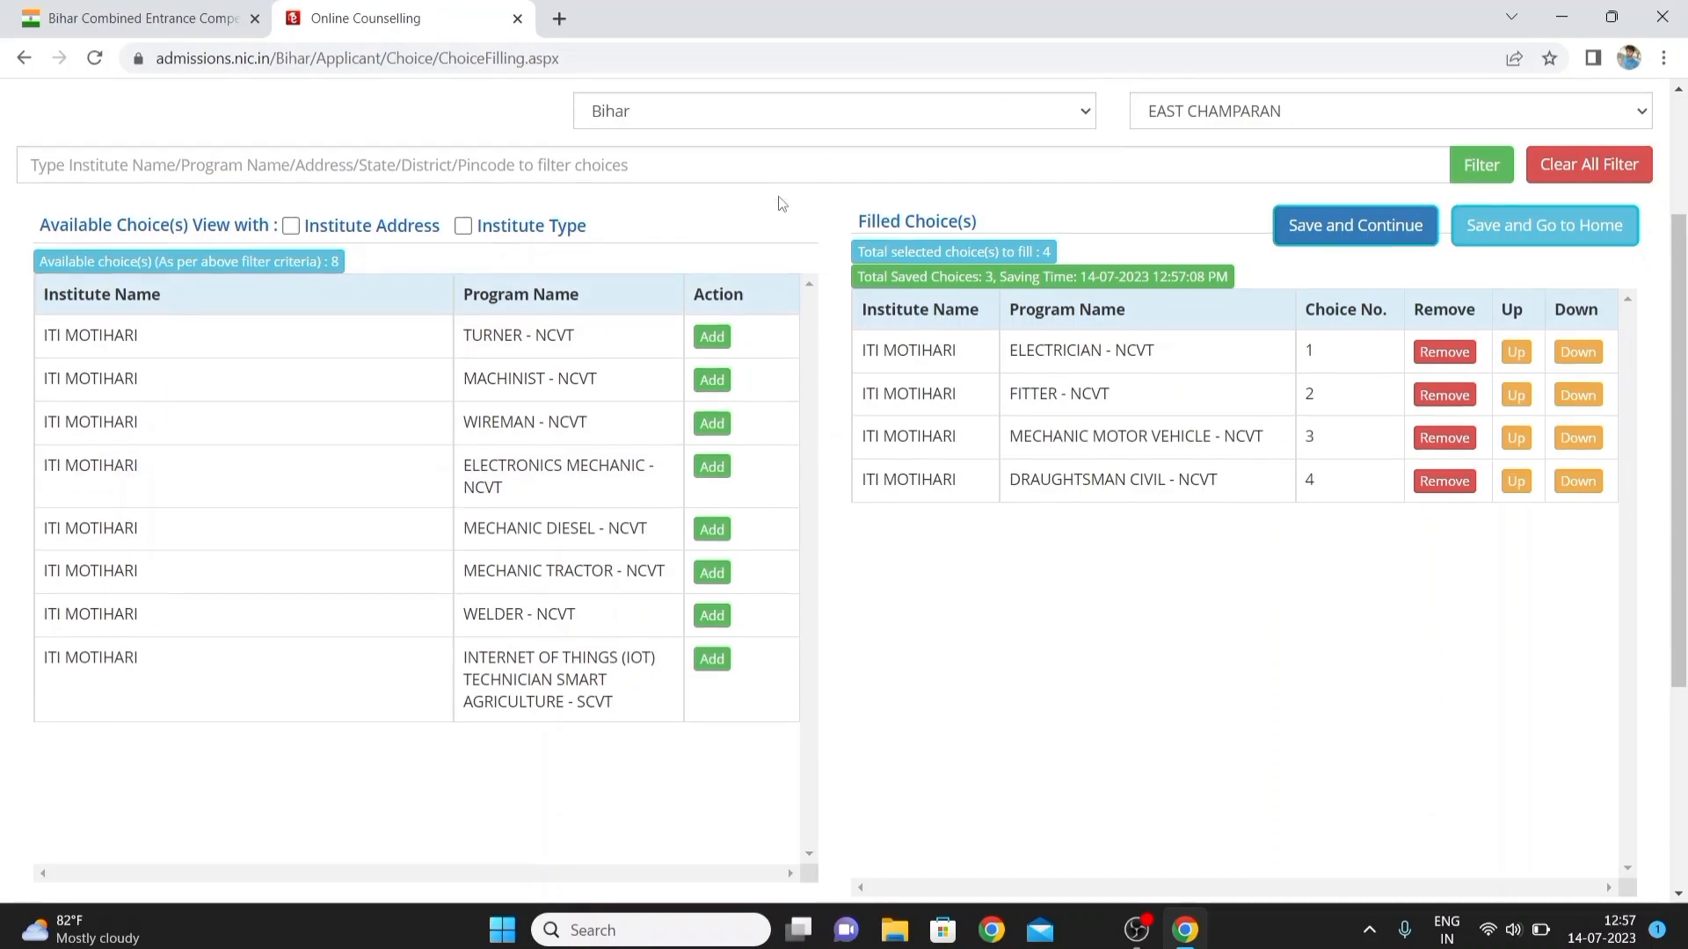
Search the institute filter for "ITI R" and choose ITI RAXAUL to list its available programs.
scroll(782, 204, "up", 2)
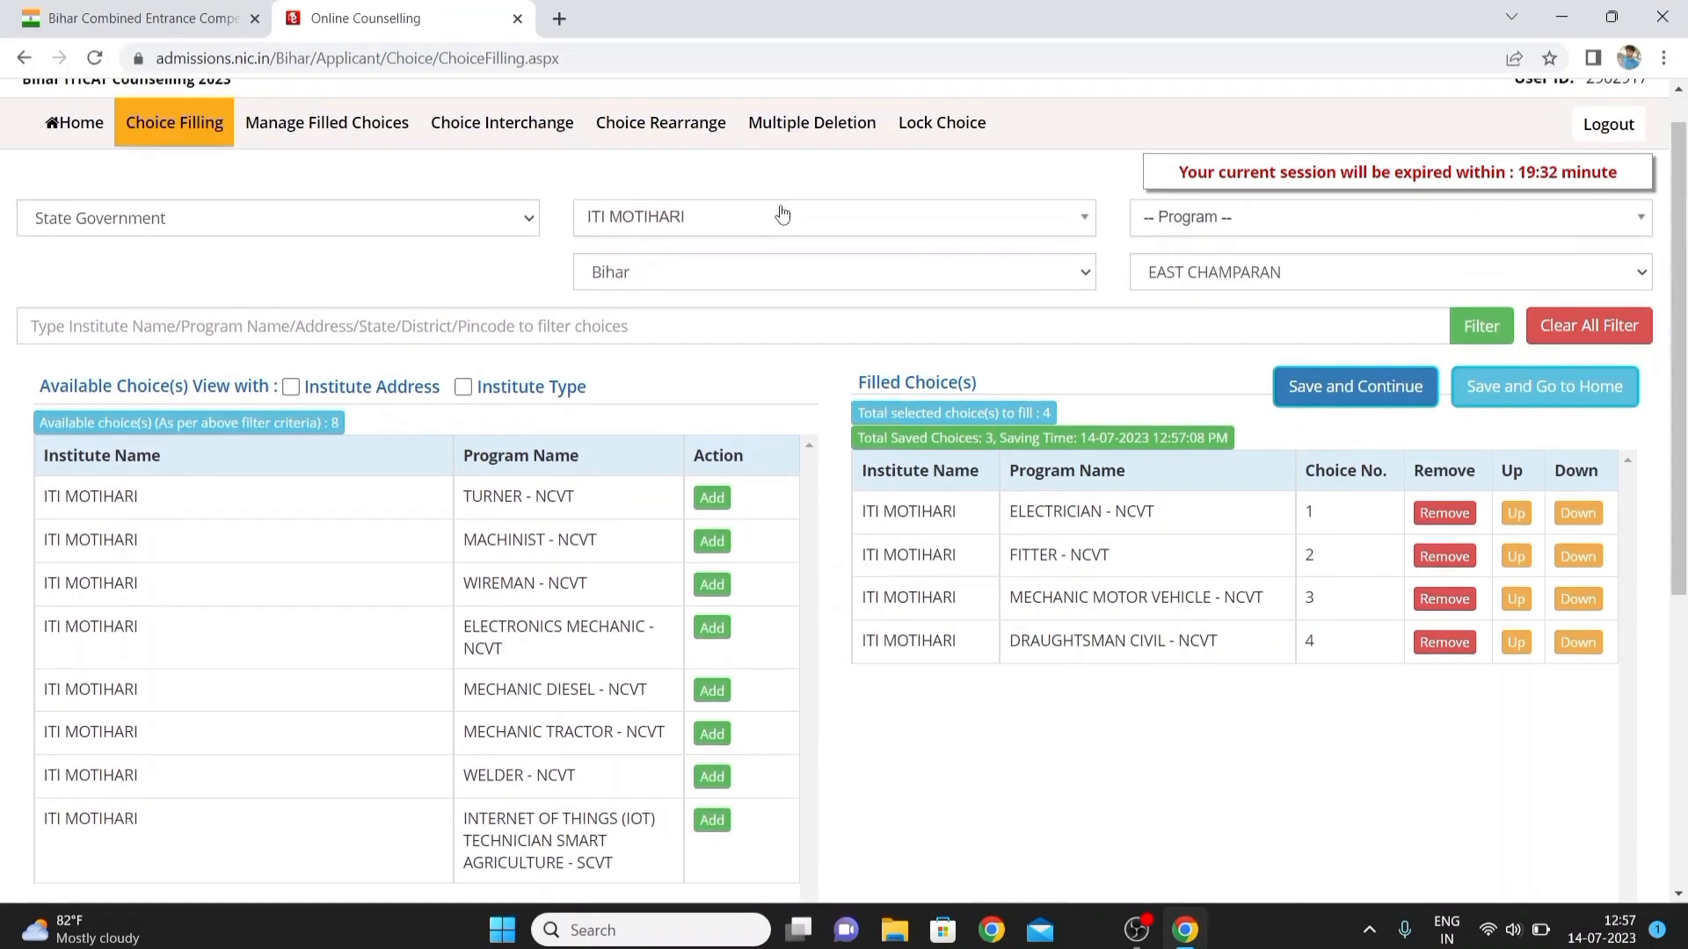
left_click(784, 219)
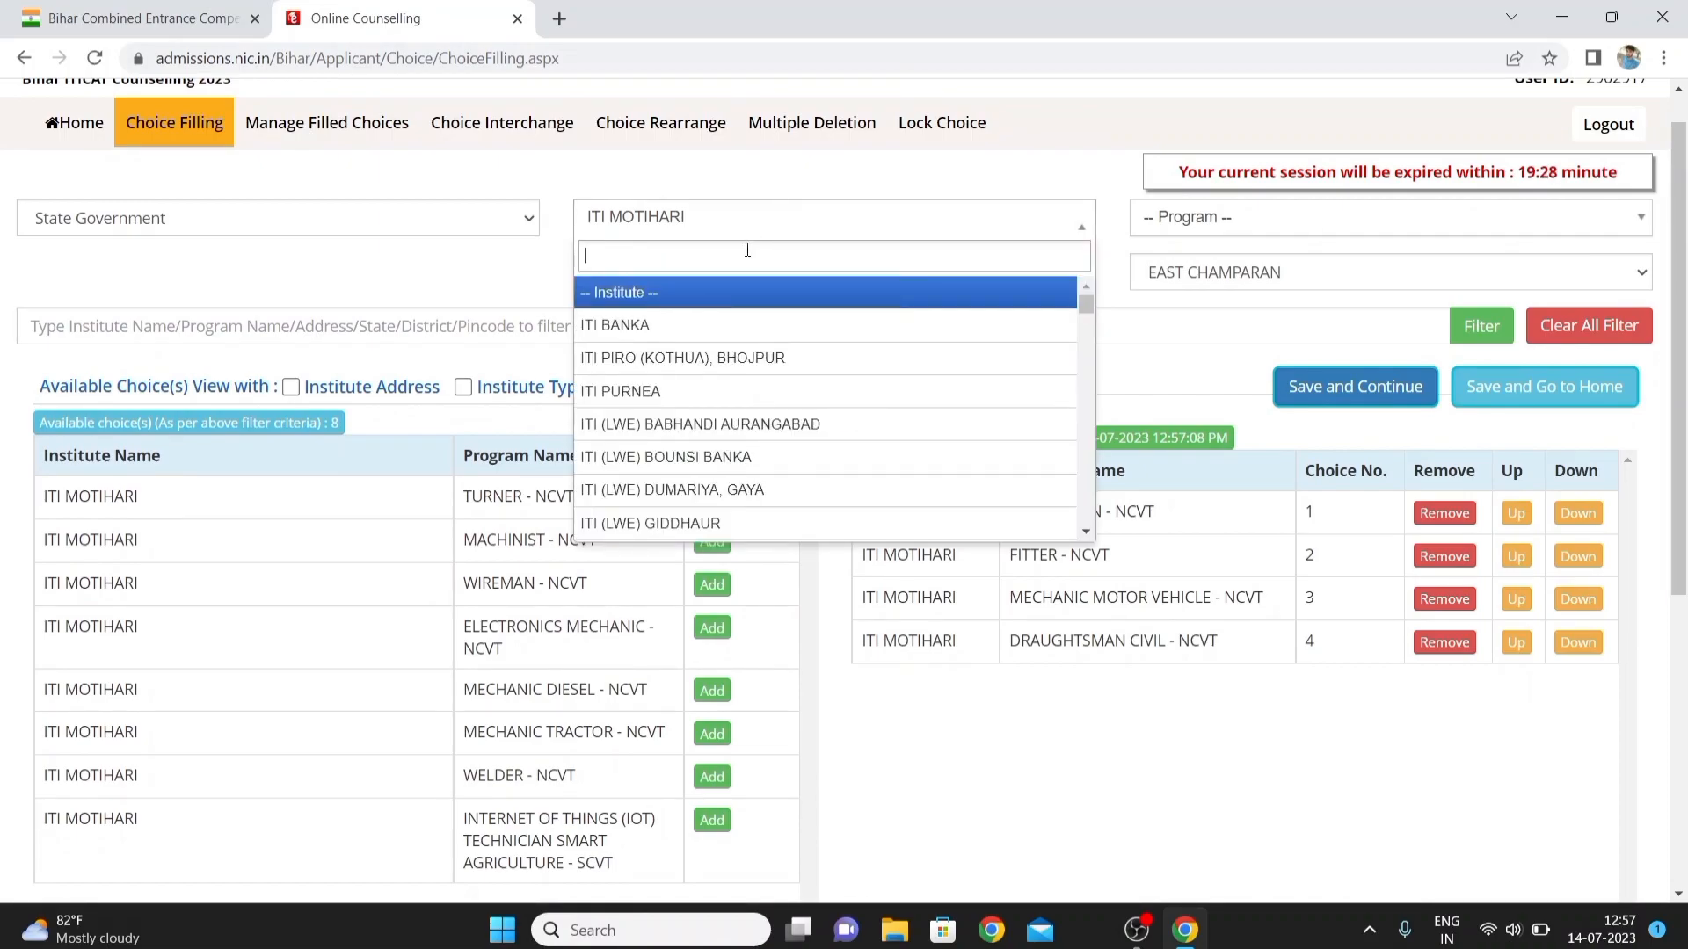
type("ITI")
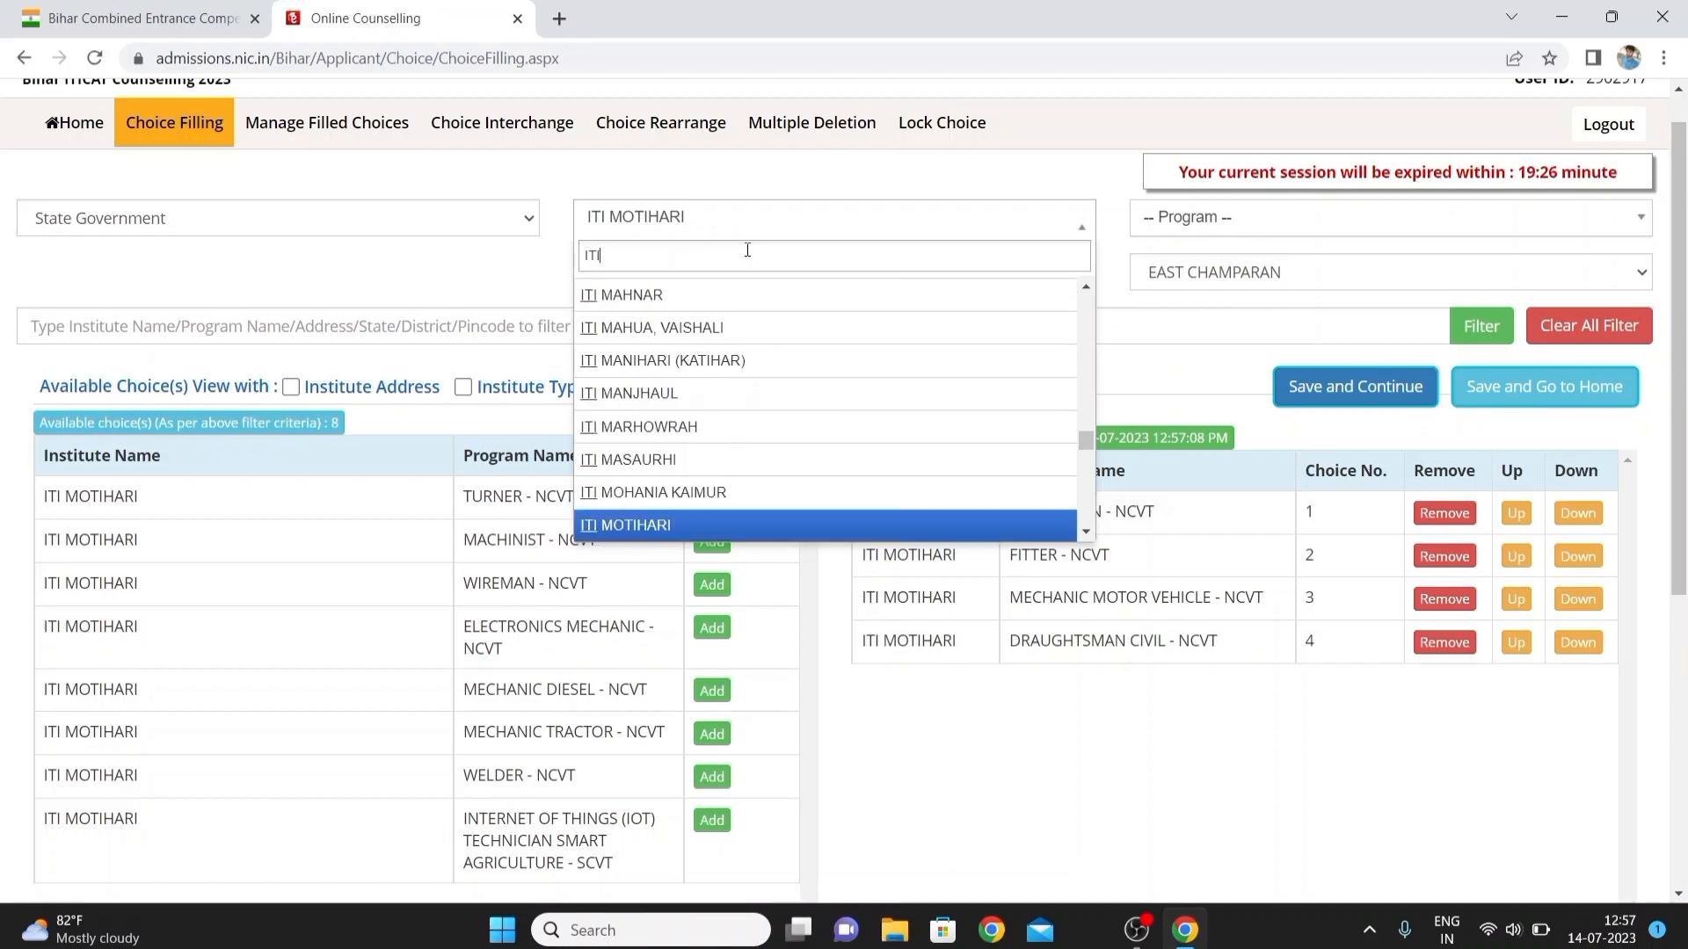
type(" R")
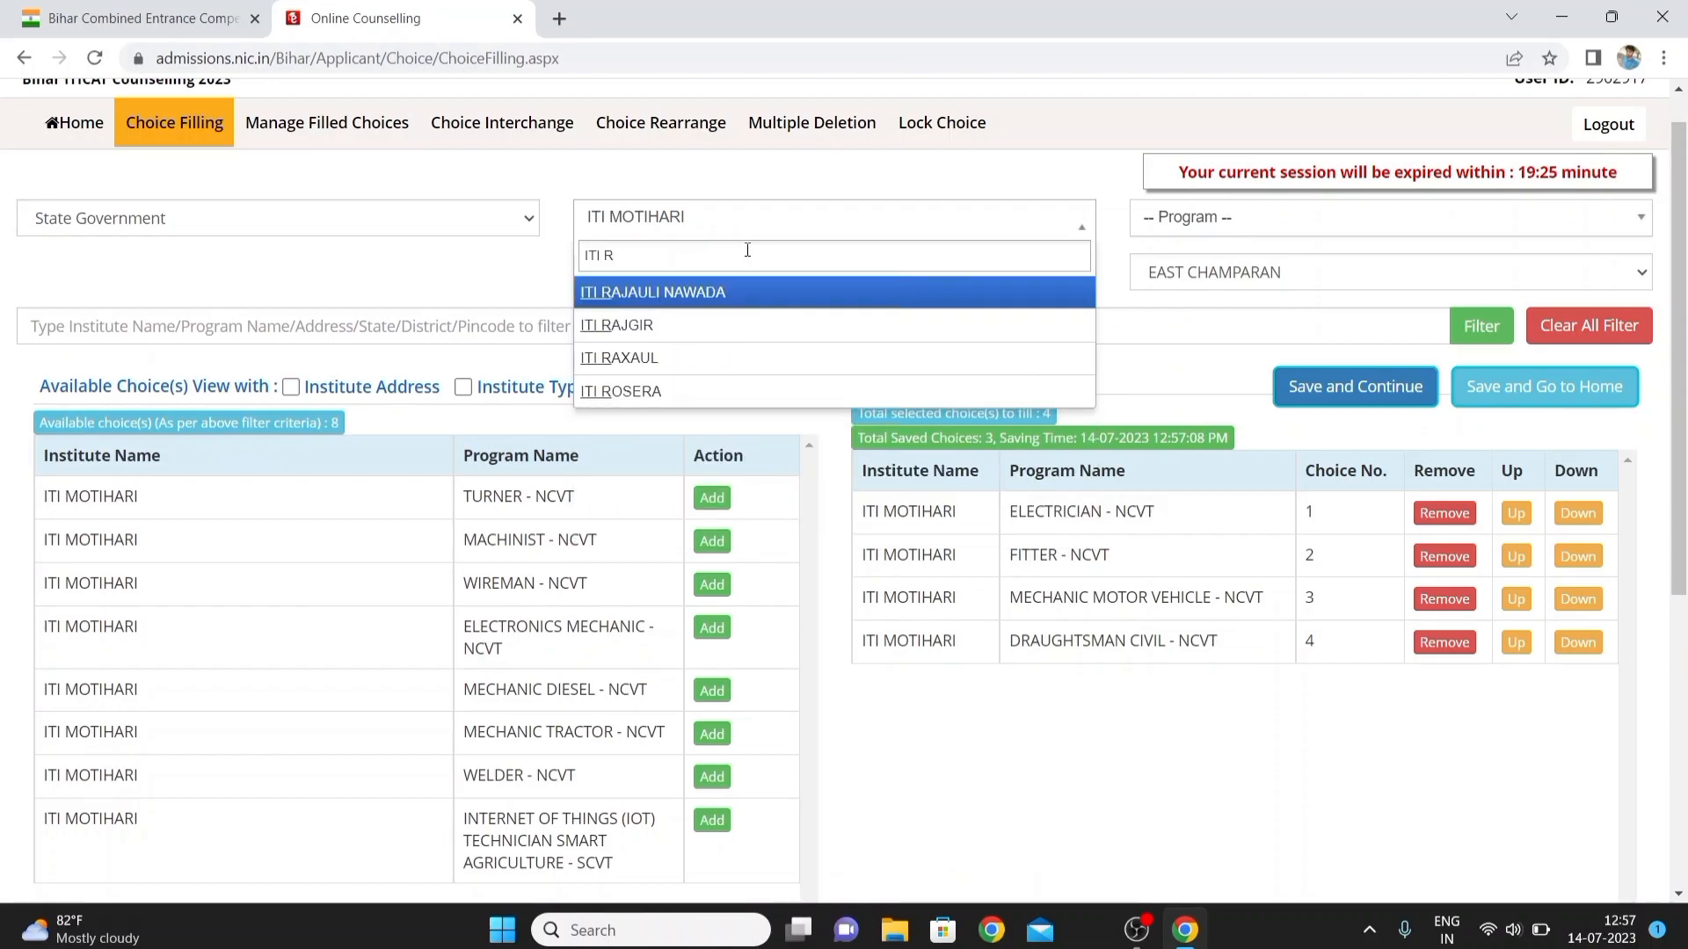
left_click(637, 361)
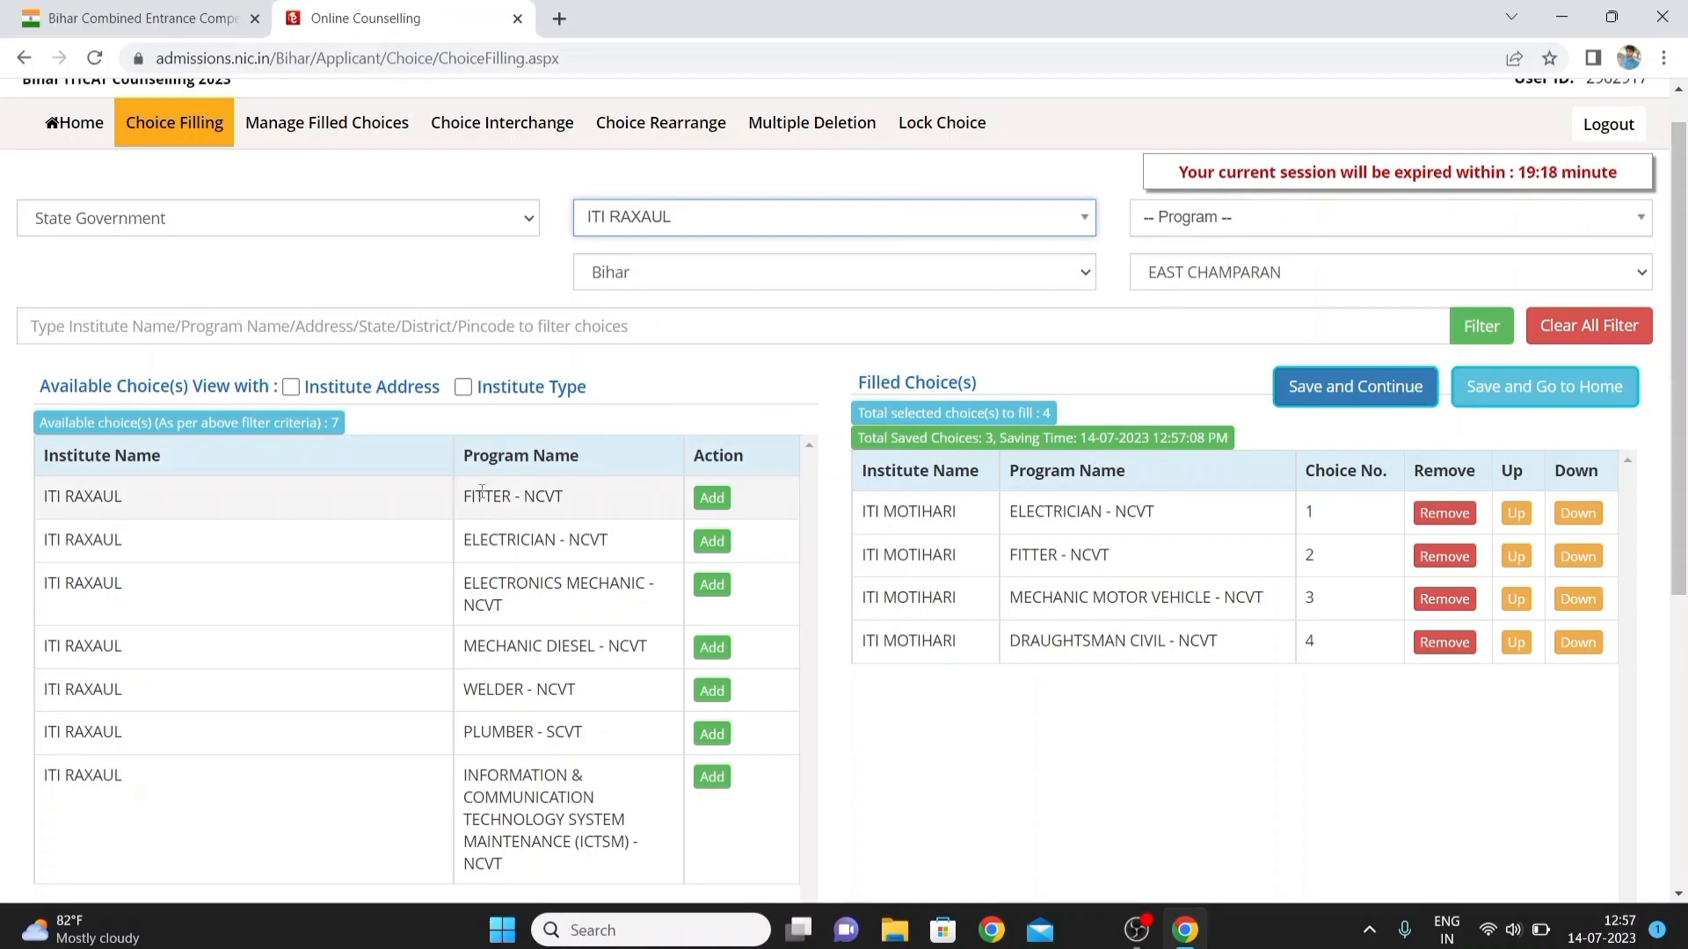
Add ITI RAXAUL's ELECTRICIAN, FITTER, ELECTRONICS MECHANIC and MECHANIC DIESEL NCVT programs to the filled choices, in that order.
left_click(712, 541)
left_click(714, 501)
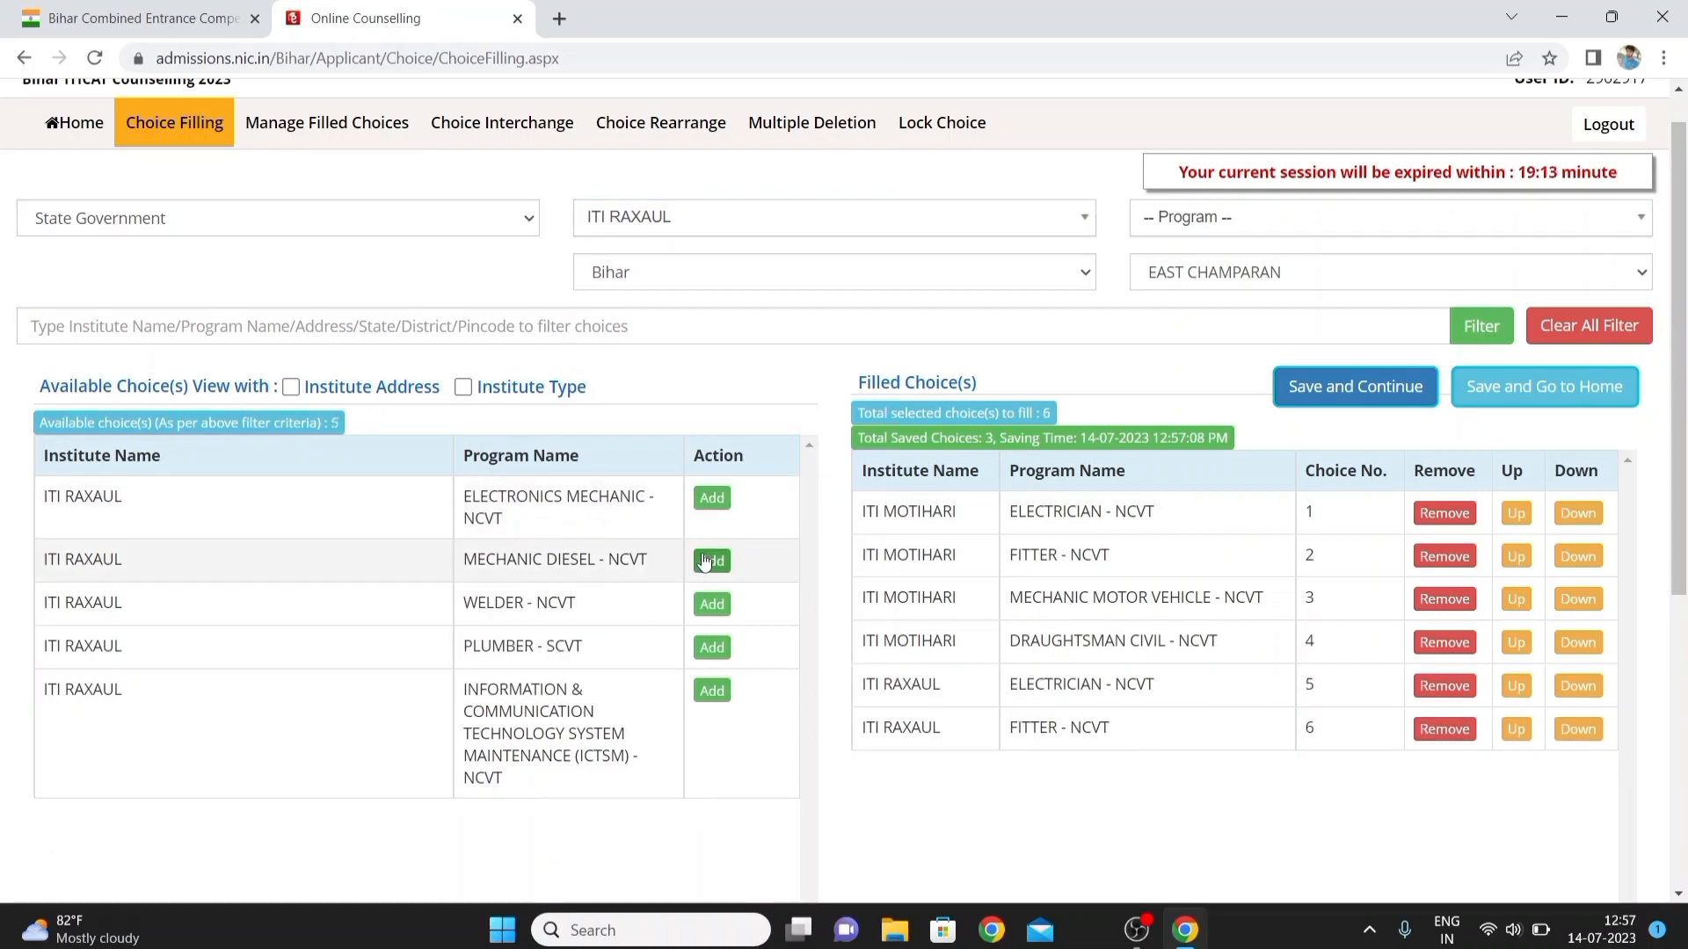
left_click(714, 499)
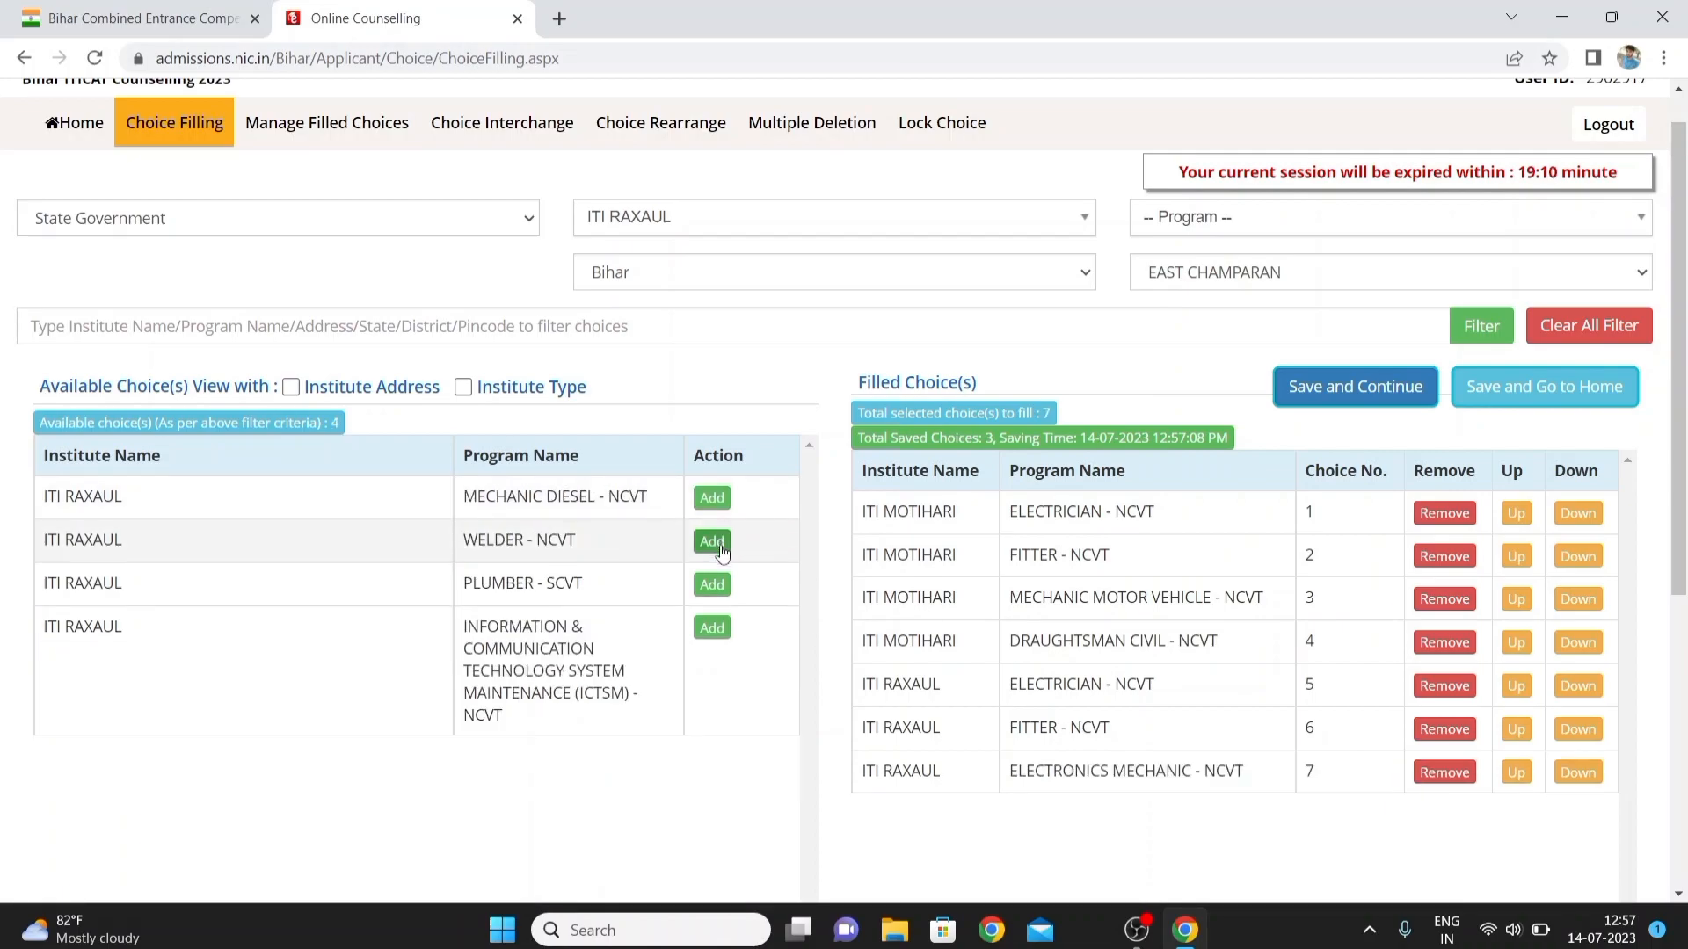
left_click(714, 500)
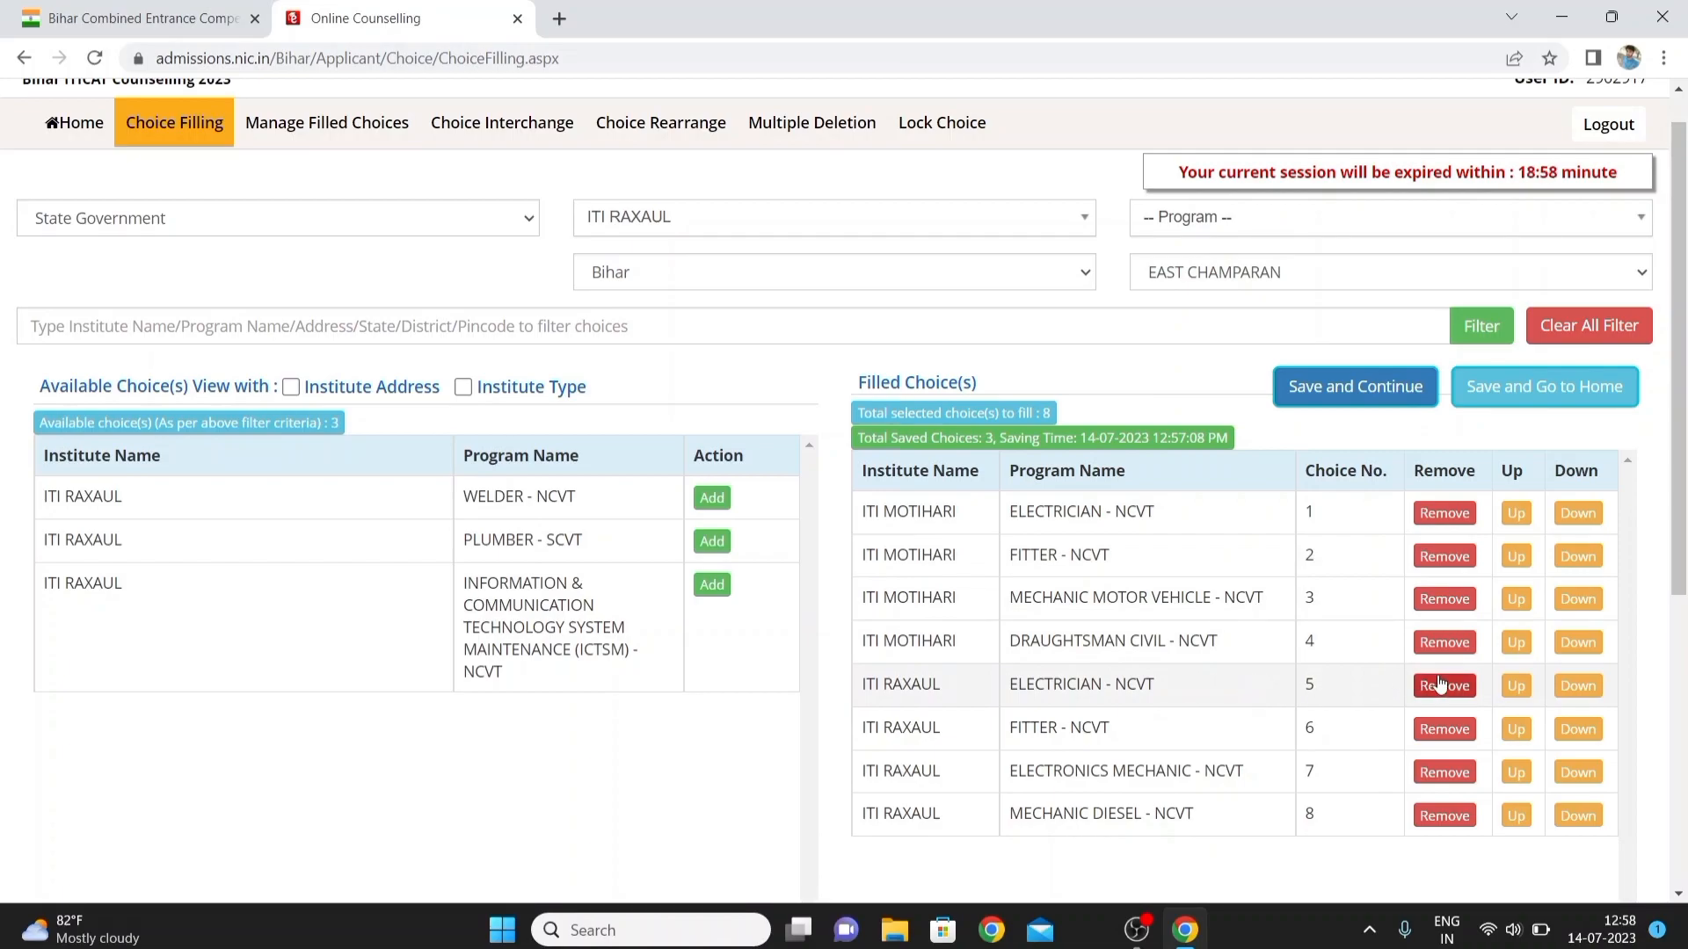
Move the ITI RAXAUL ELECTRICIAN - NCVT choice up to choice number 2 and back down to number 3.
left_click(1517, 686)
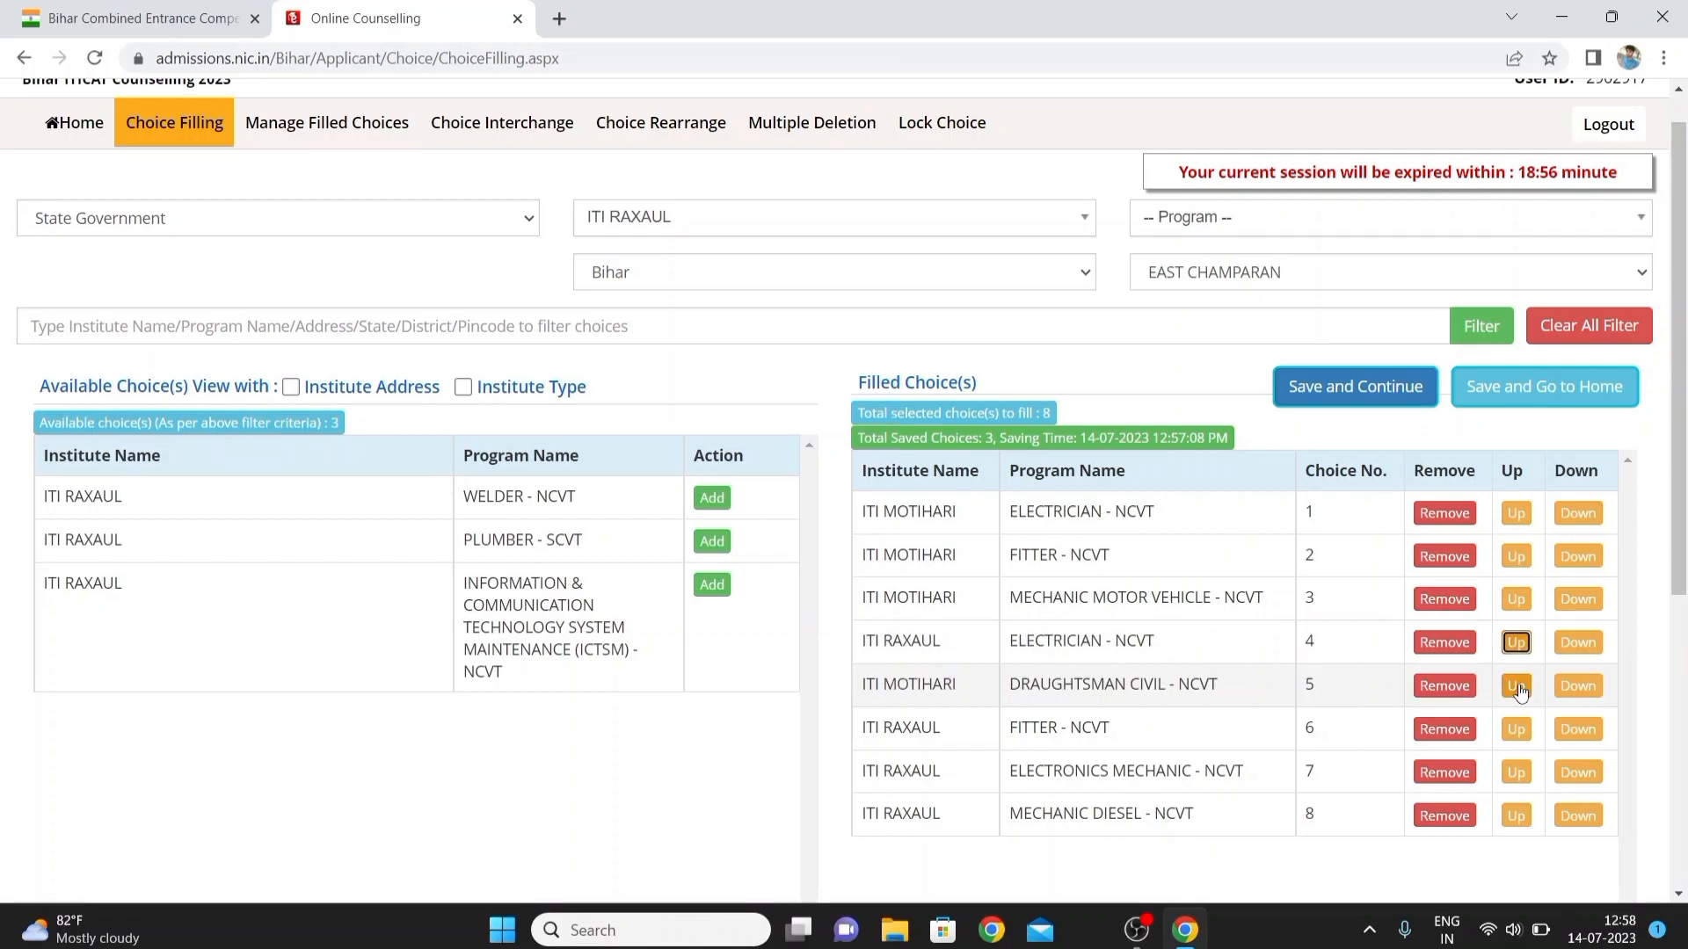
left_click(1514, 642)
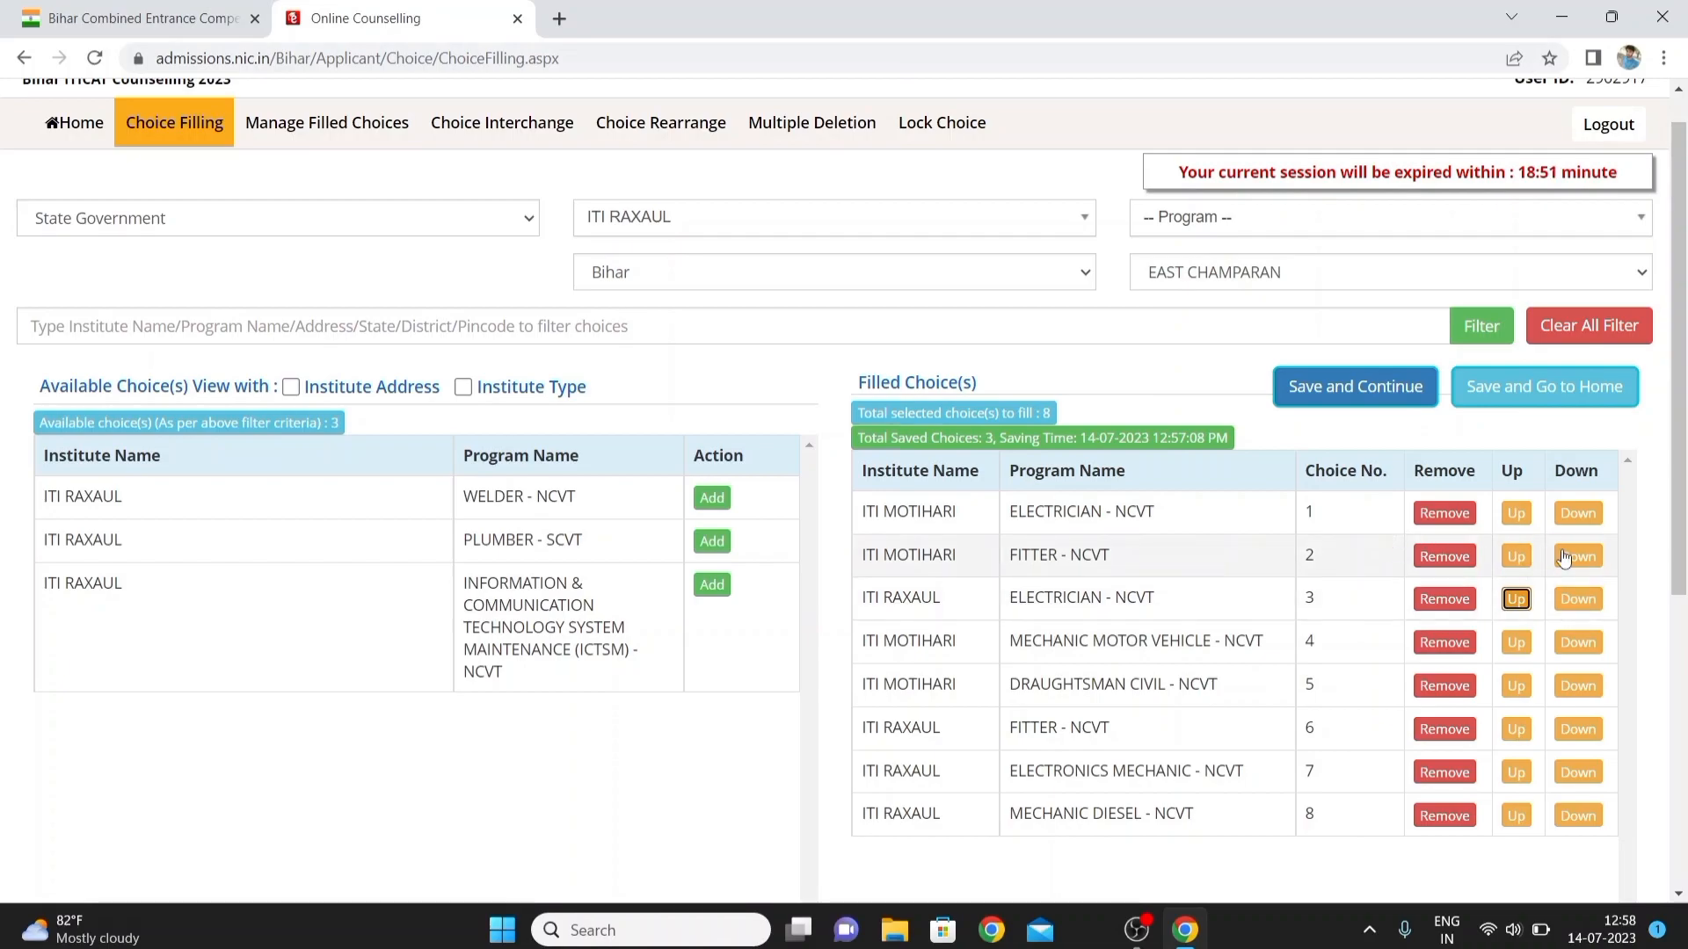
left_click(1580, 556)
left_click(1516, 600)
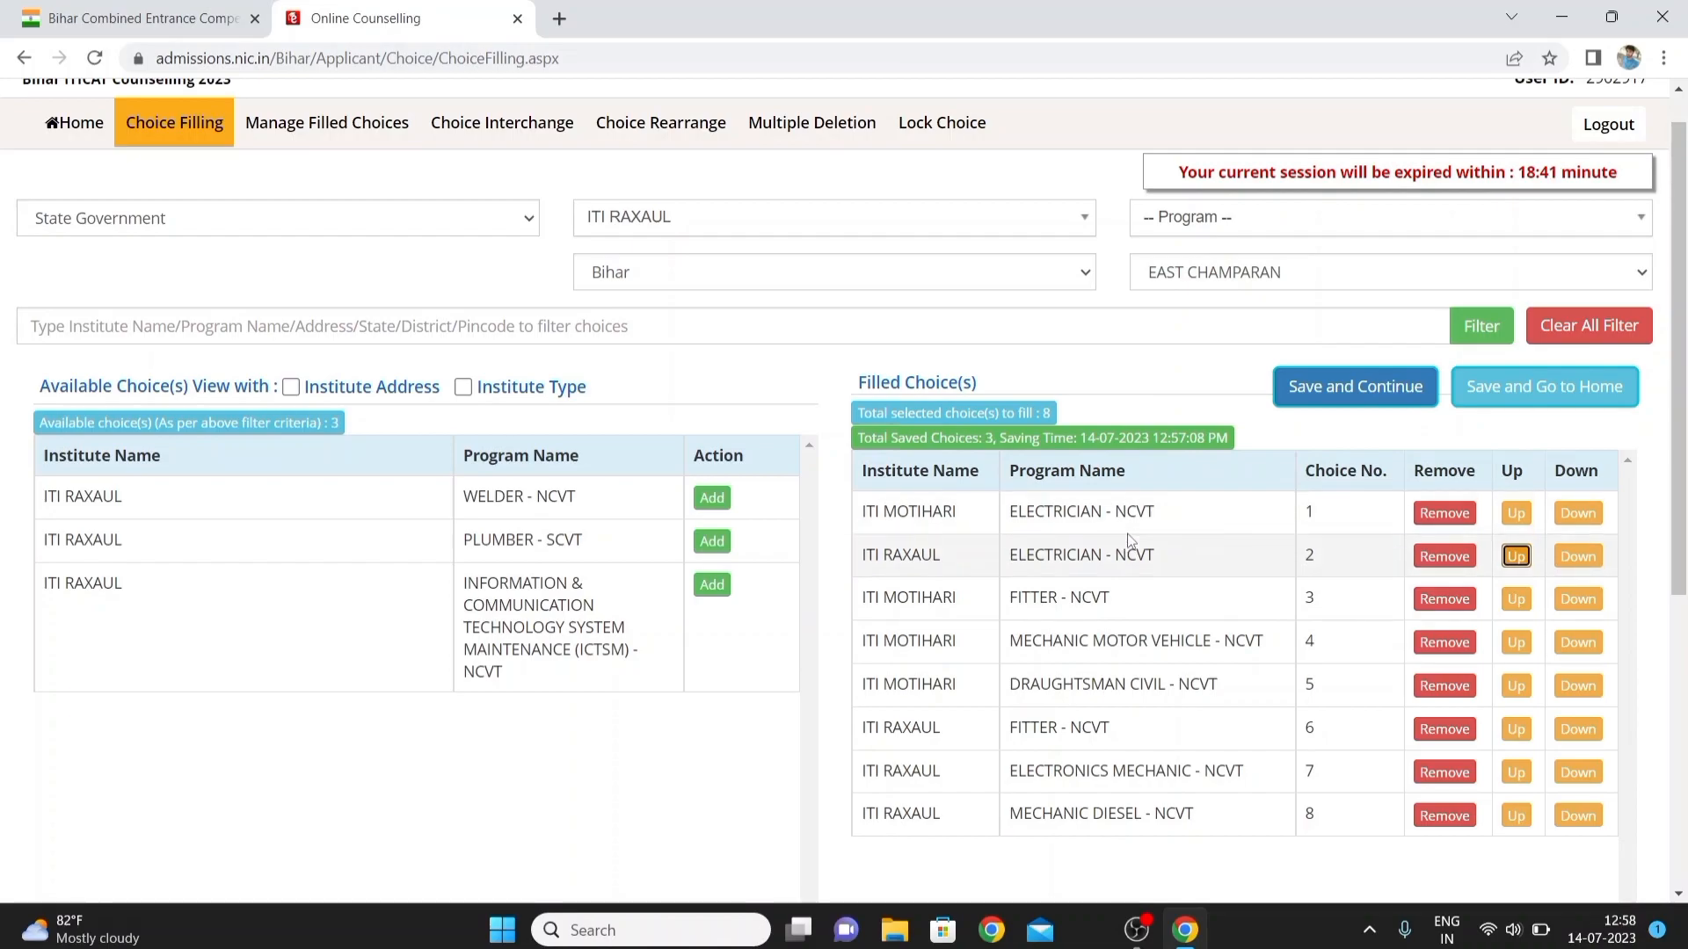
left_click(1574, 559)
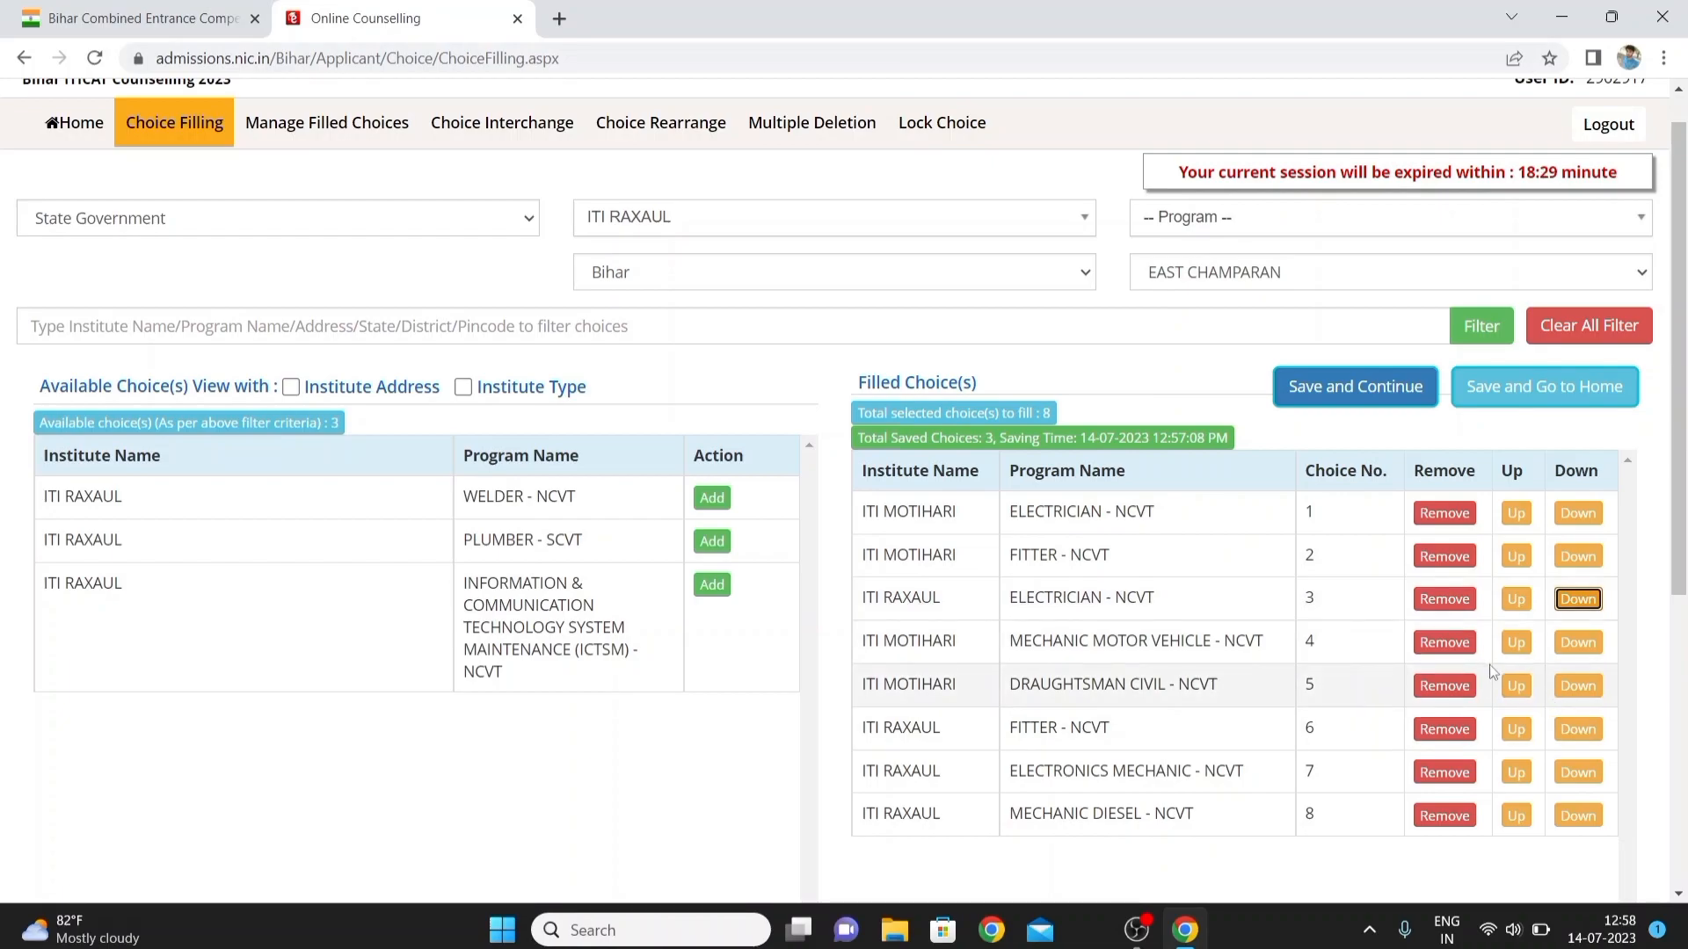
Remove the MECHANIC DIESEL - NCVT choice at ITI RAXAUL and add that institute's Information & Communication Technology System Maintenance (ICTSM) - NCVT program.
left_click(1443, 817)
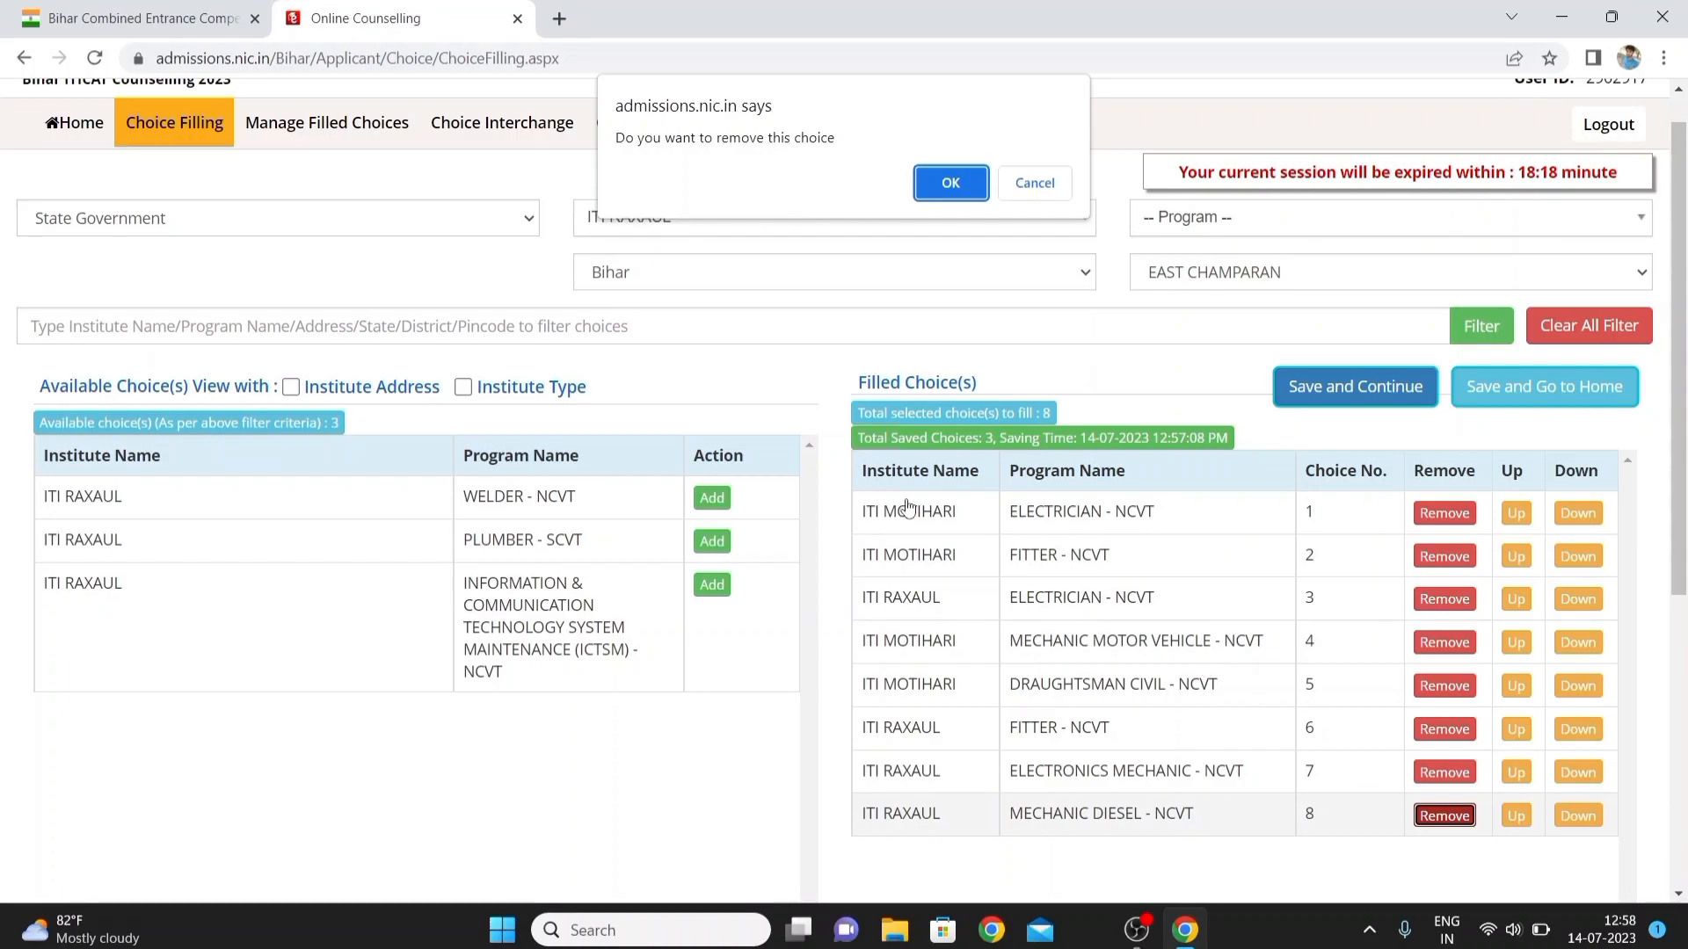
left_click(949, 183)
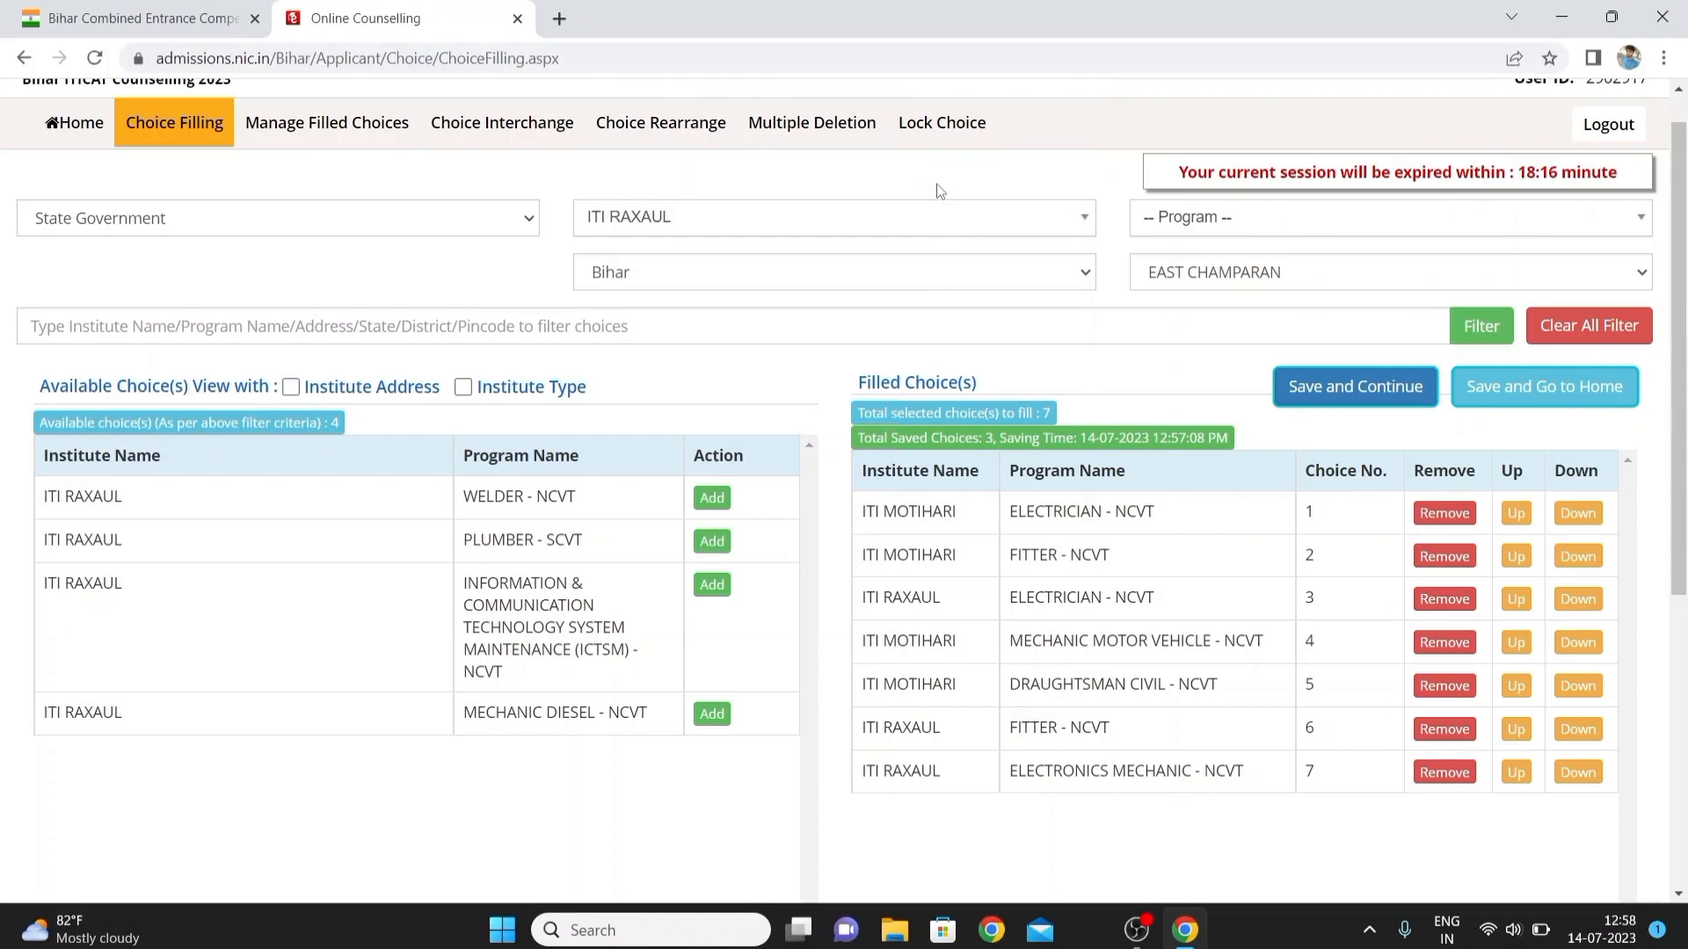
left_click(712, 587)
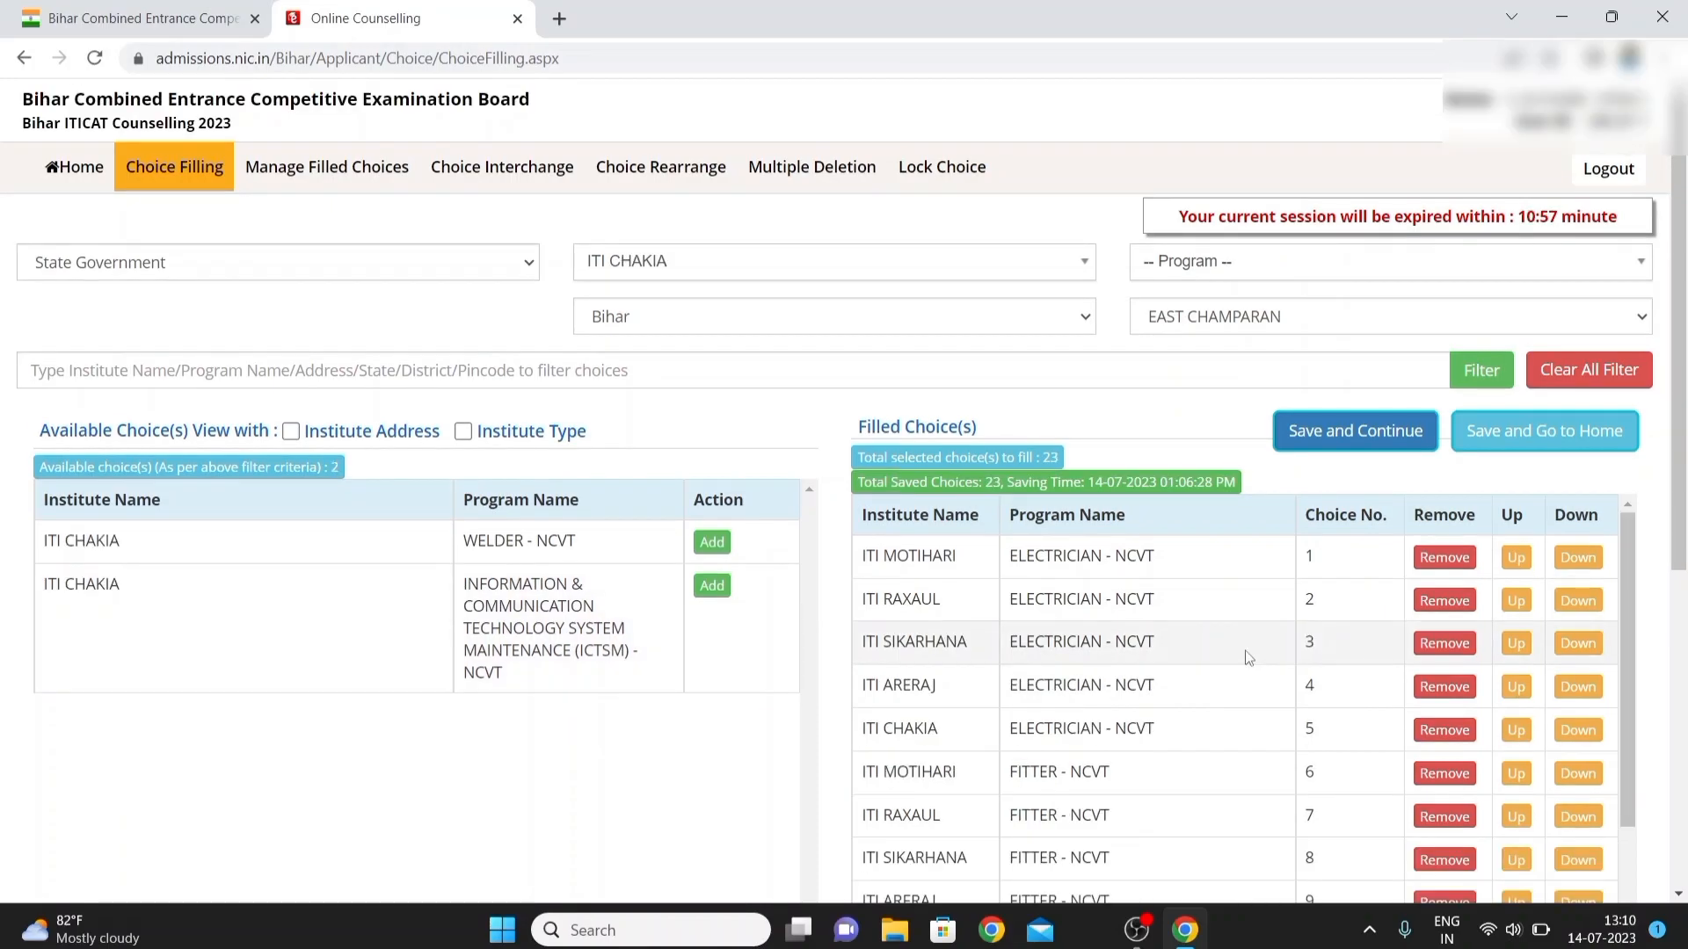
Save the changes to the filled choices, dismiss the confirmation message, and save again to return to the counselling home page.
left_click(1320, 433)
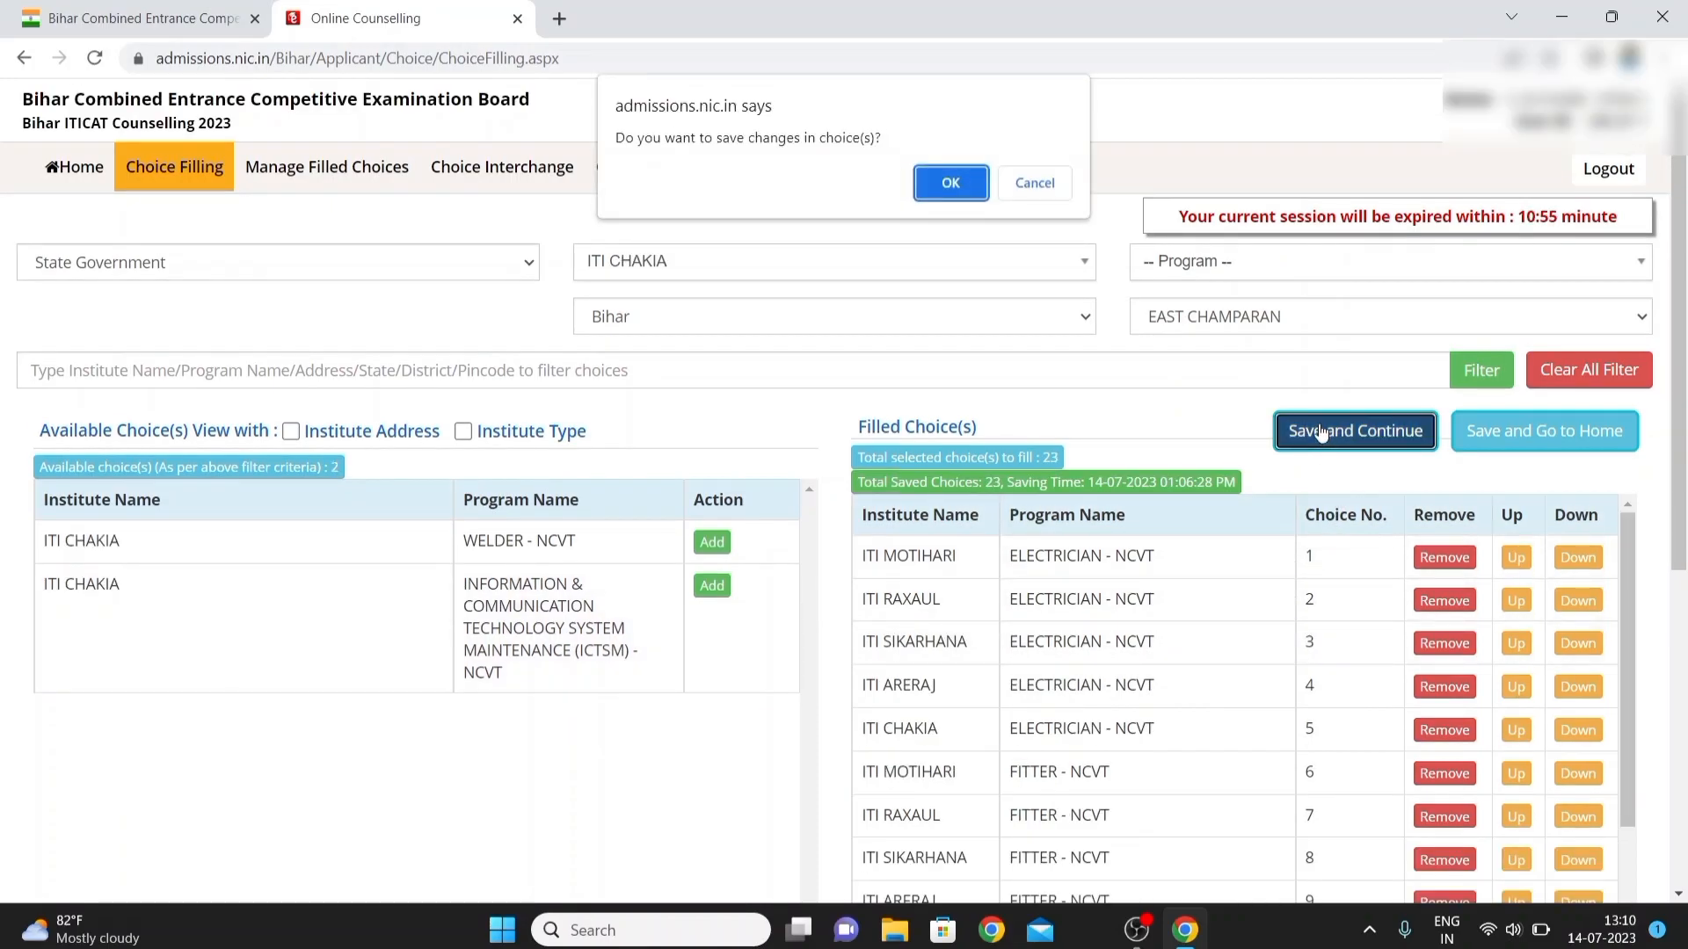
left_click(946, 180)
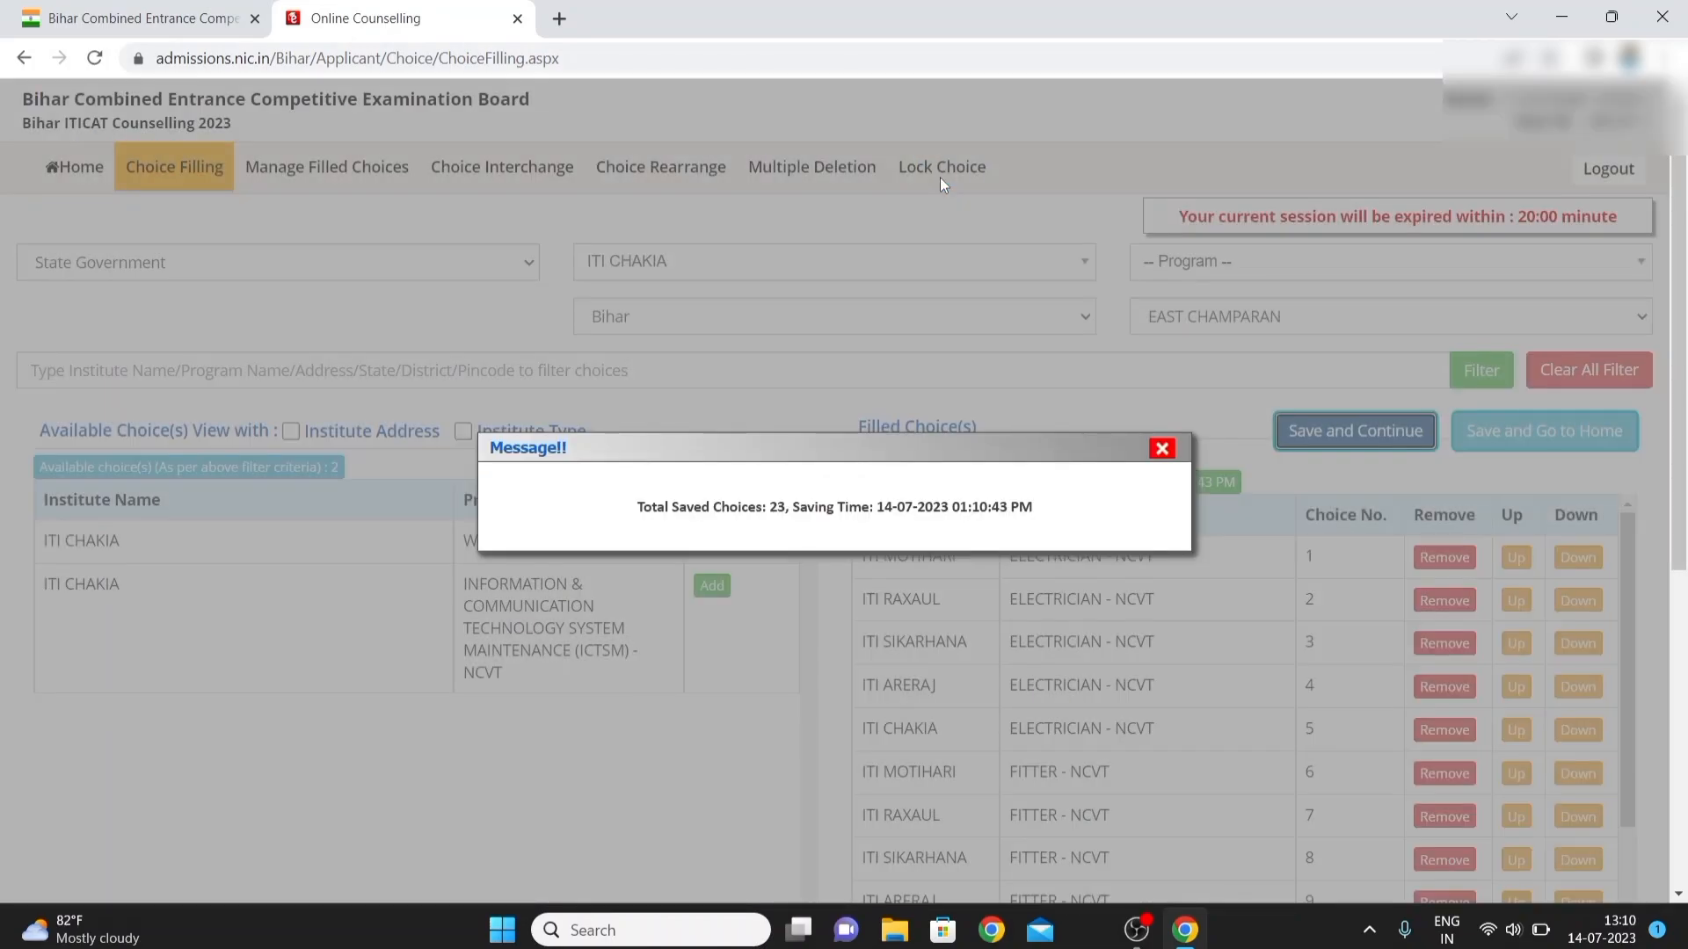
left_click(1164, 450)
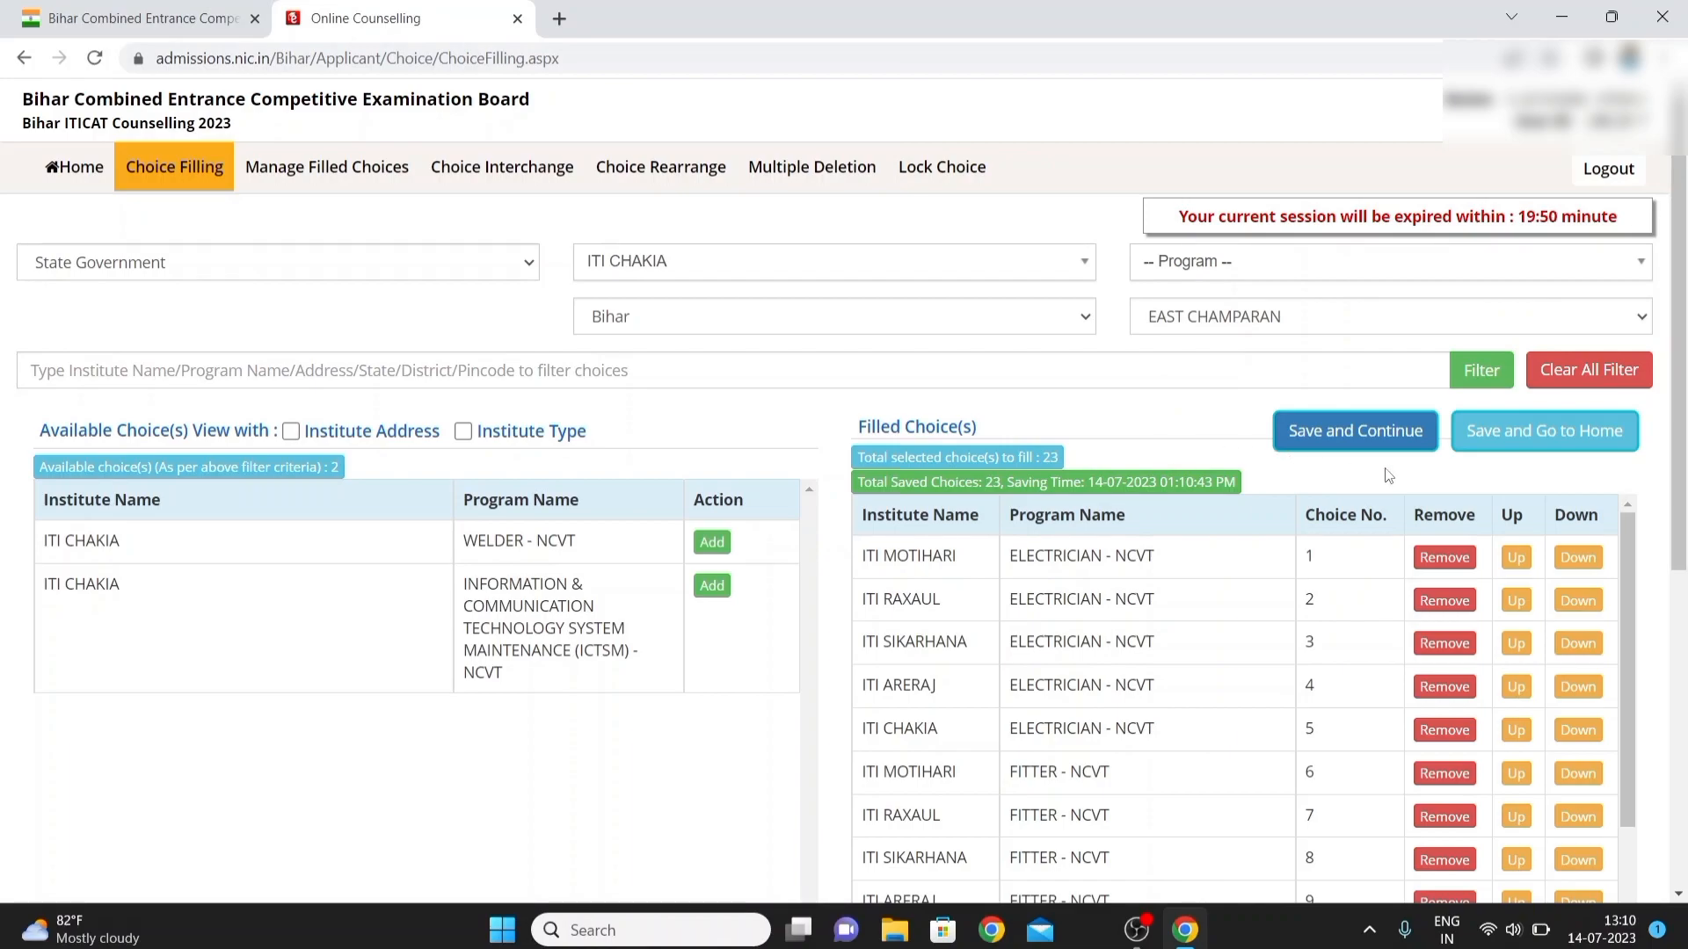
left_click(1558, 449)
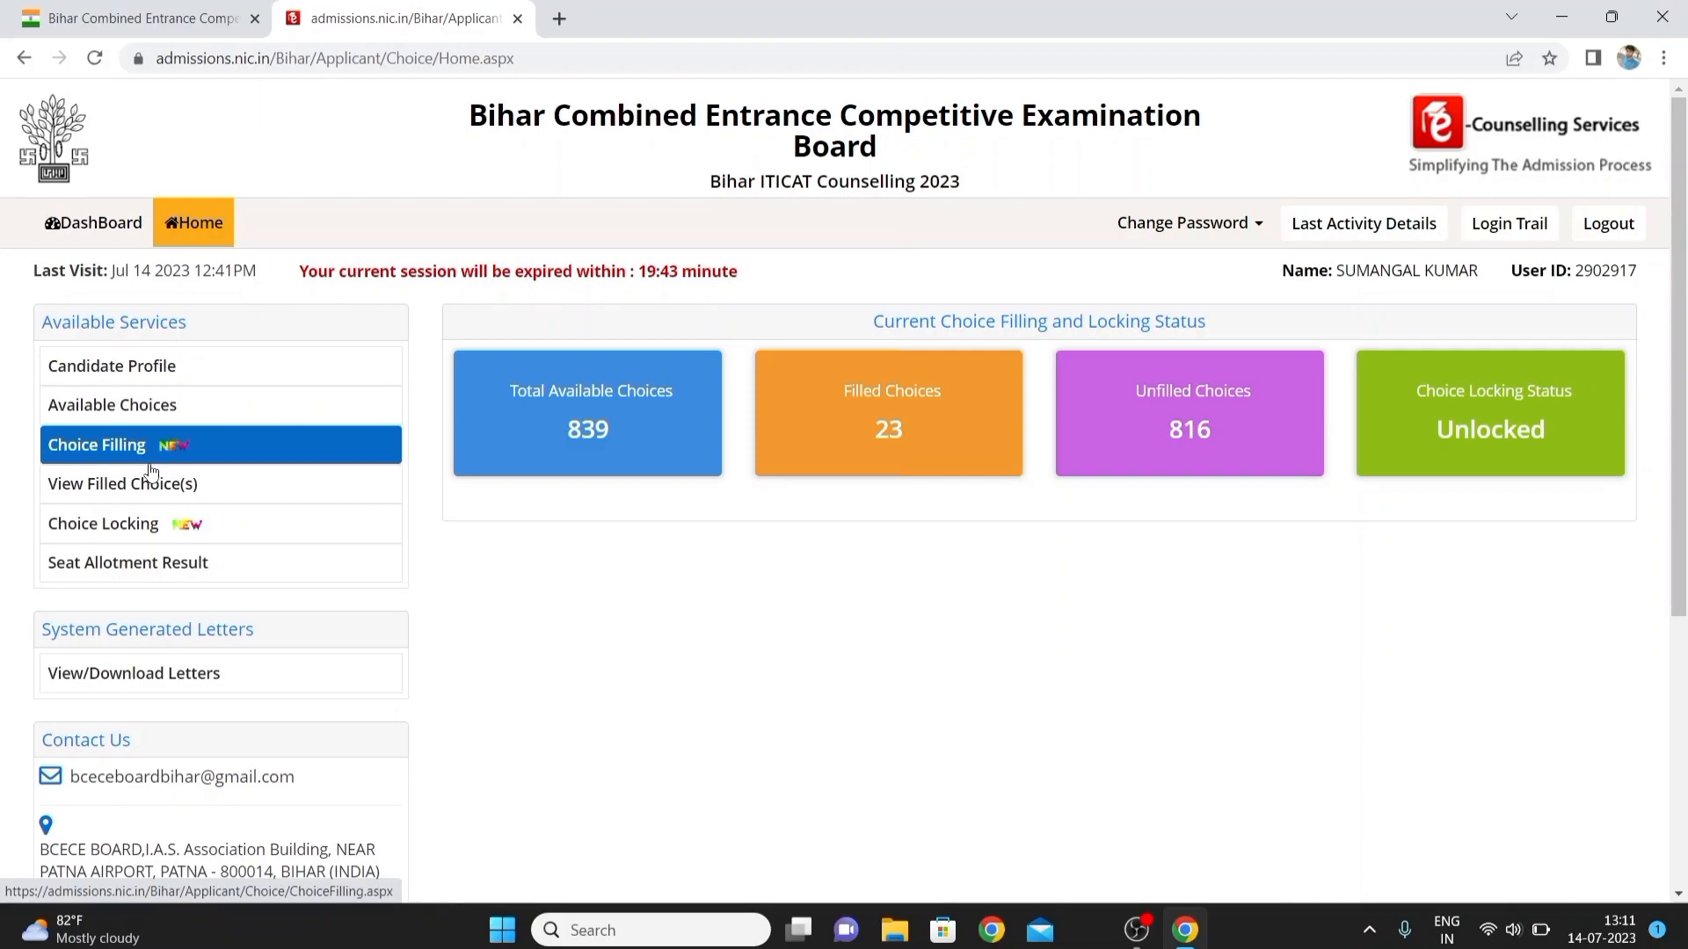
Open Choice Locking and examine the locking agreement, the summary by institute type and the ordered list of filled choices.
left_click(115, 528)
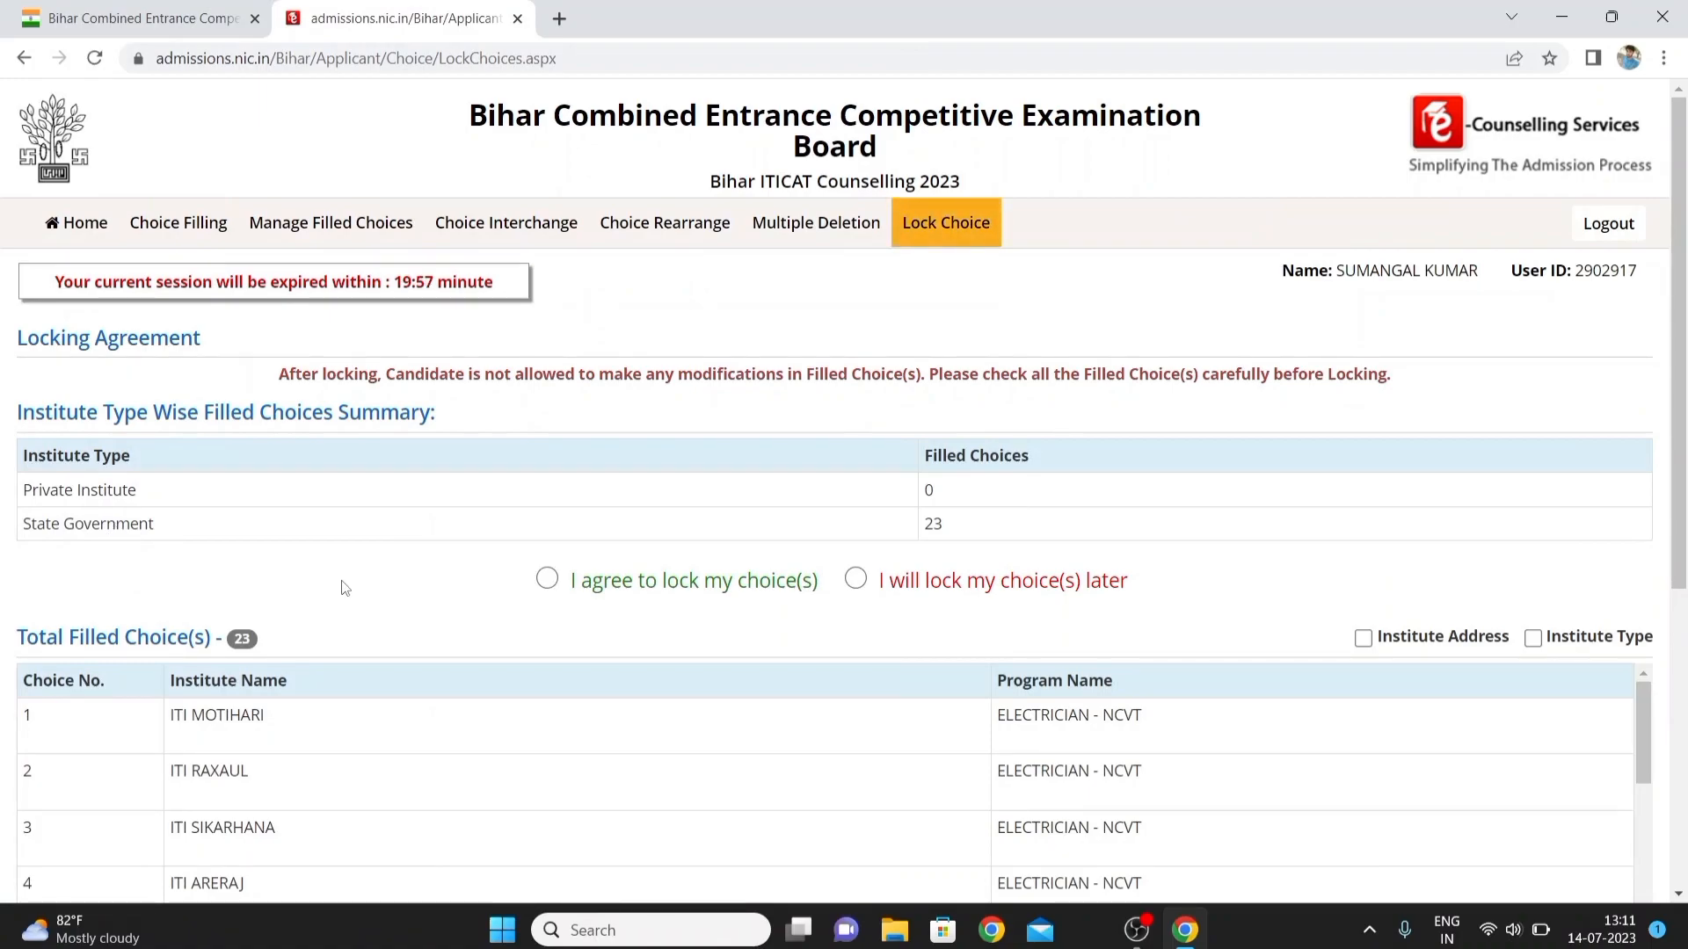
scroll(344, 589, "down", 2)
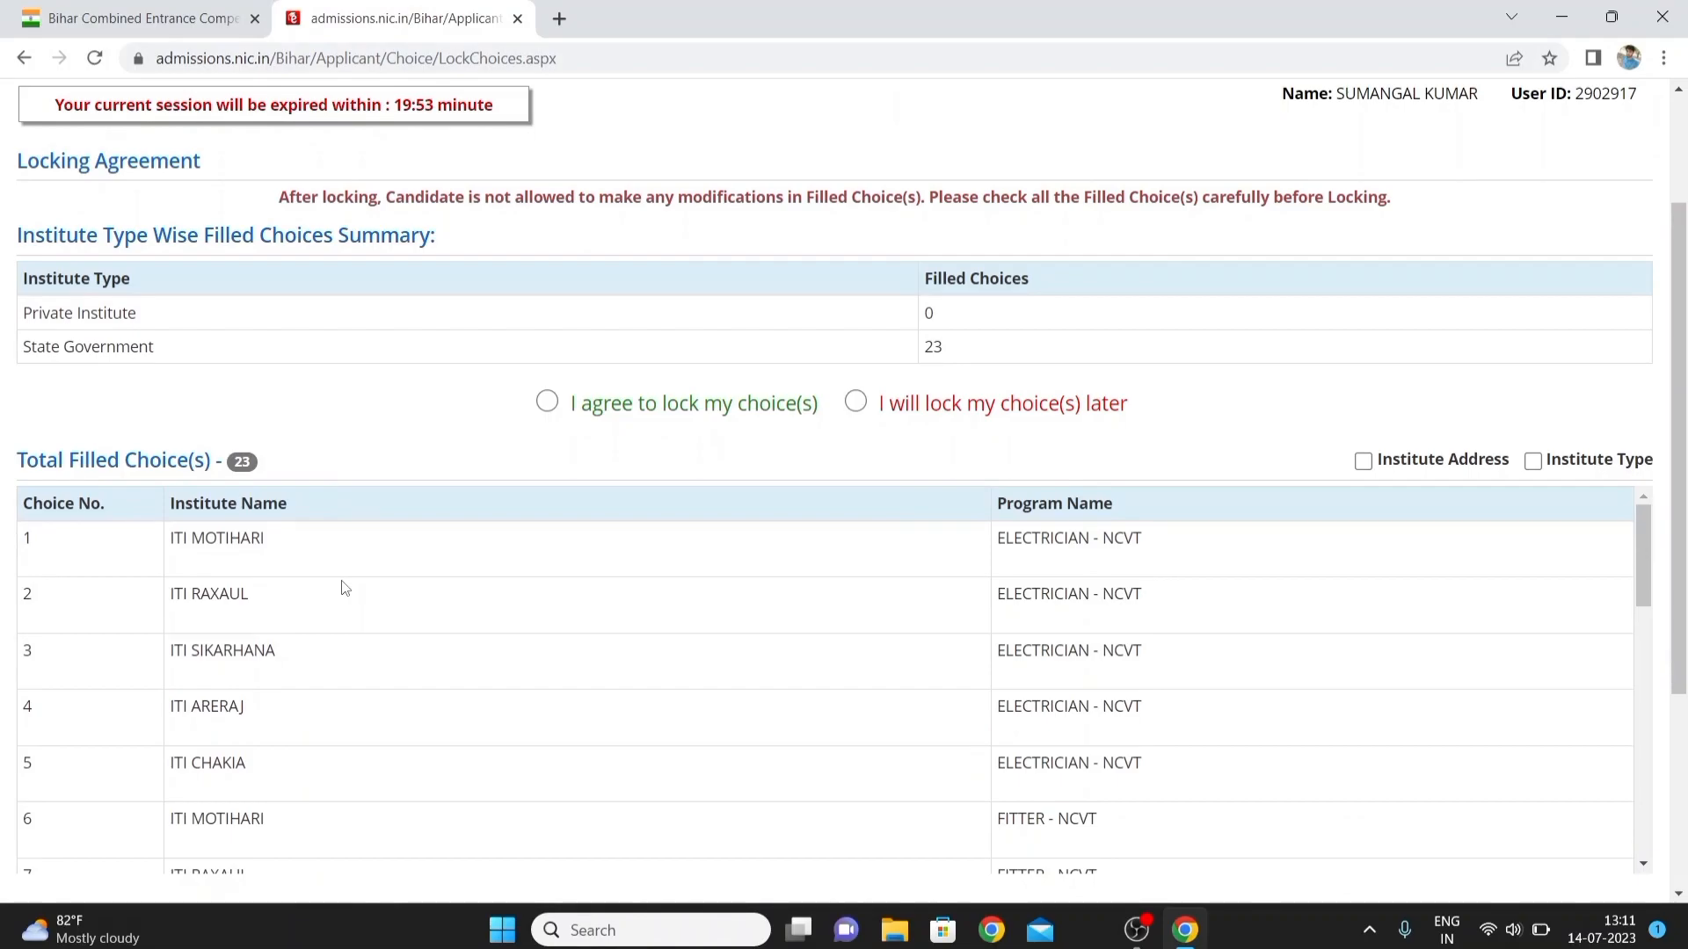
scroll(345, 588, "down", 2)
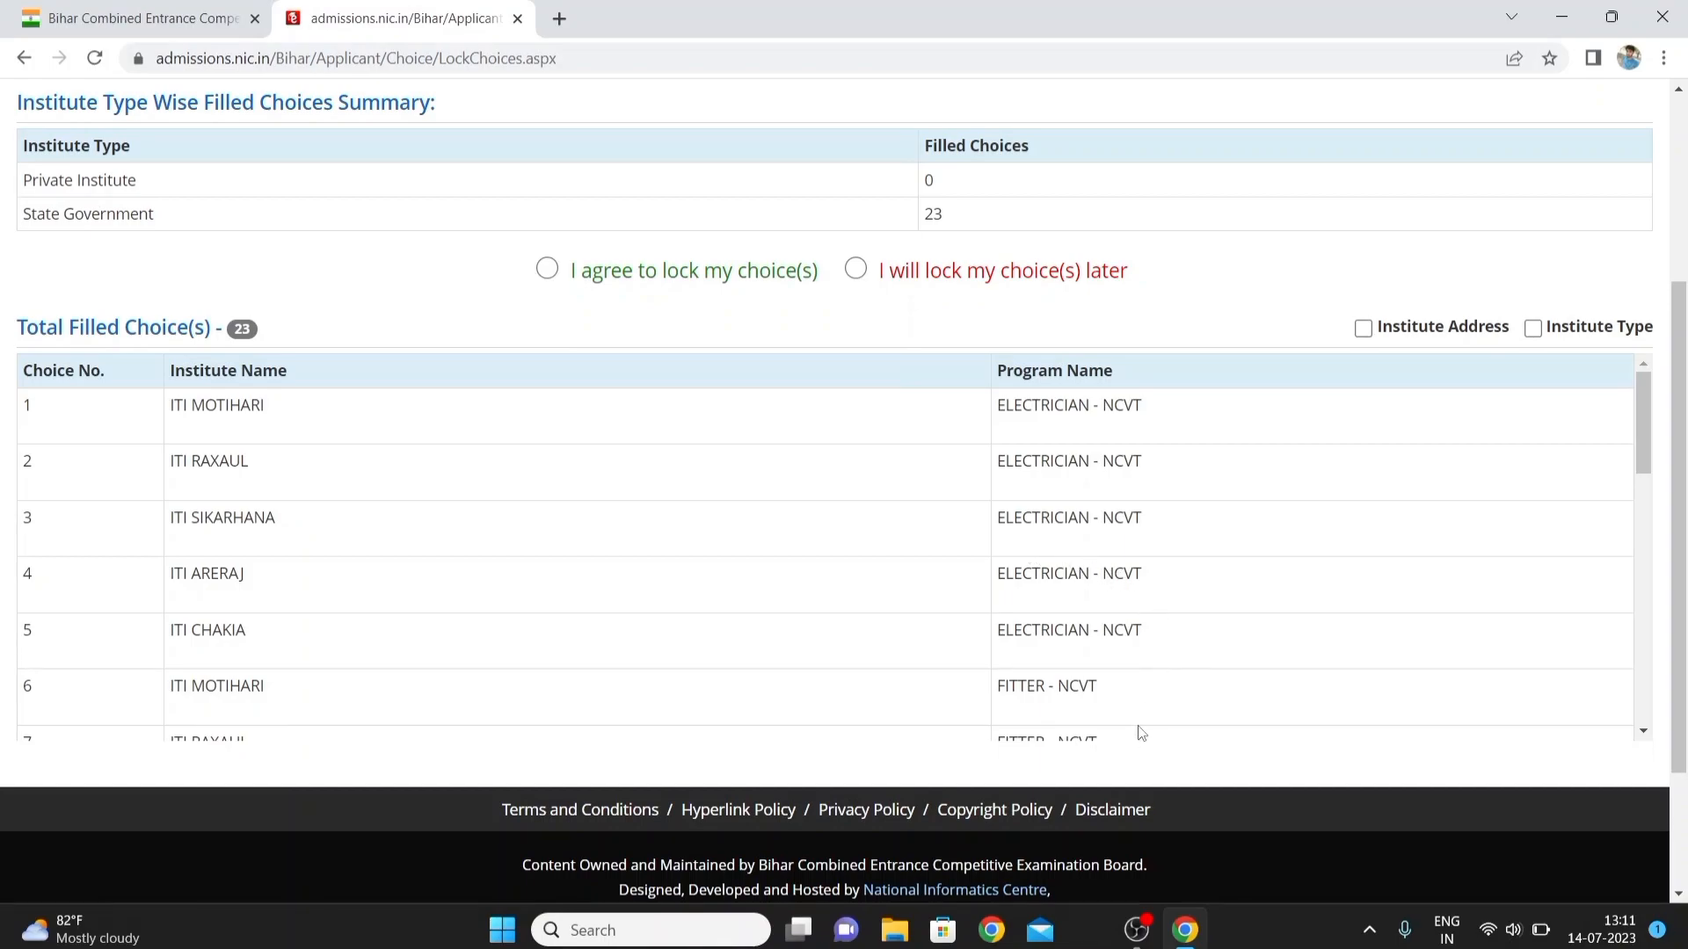
scroll(672, 374, "up", 3)
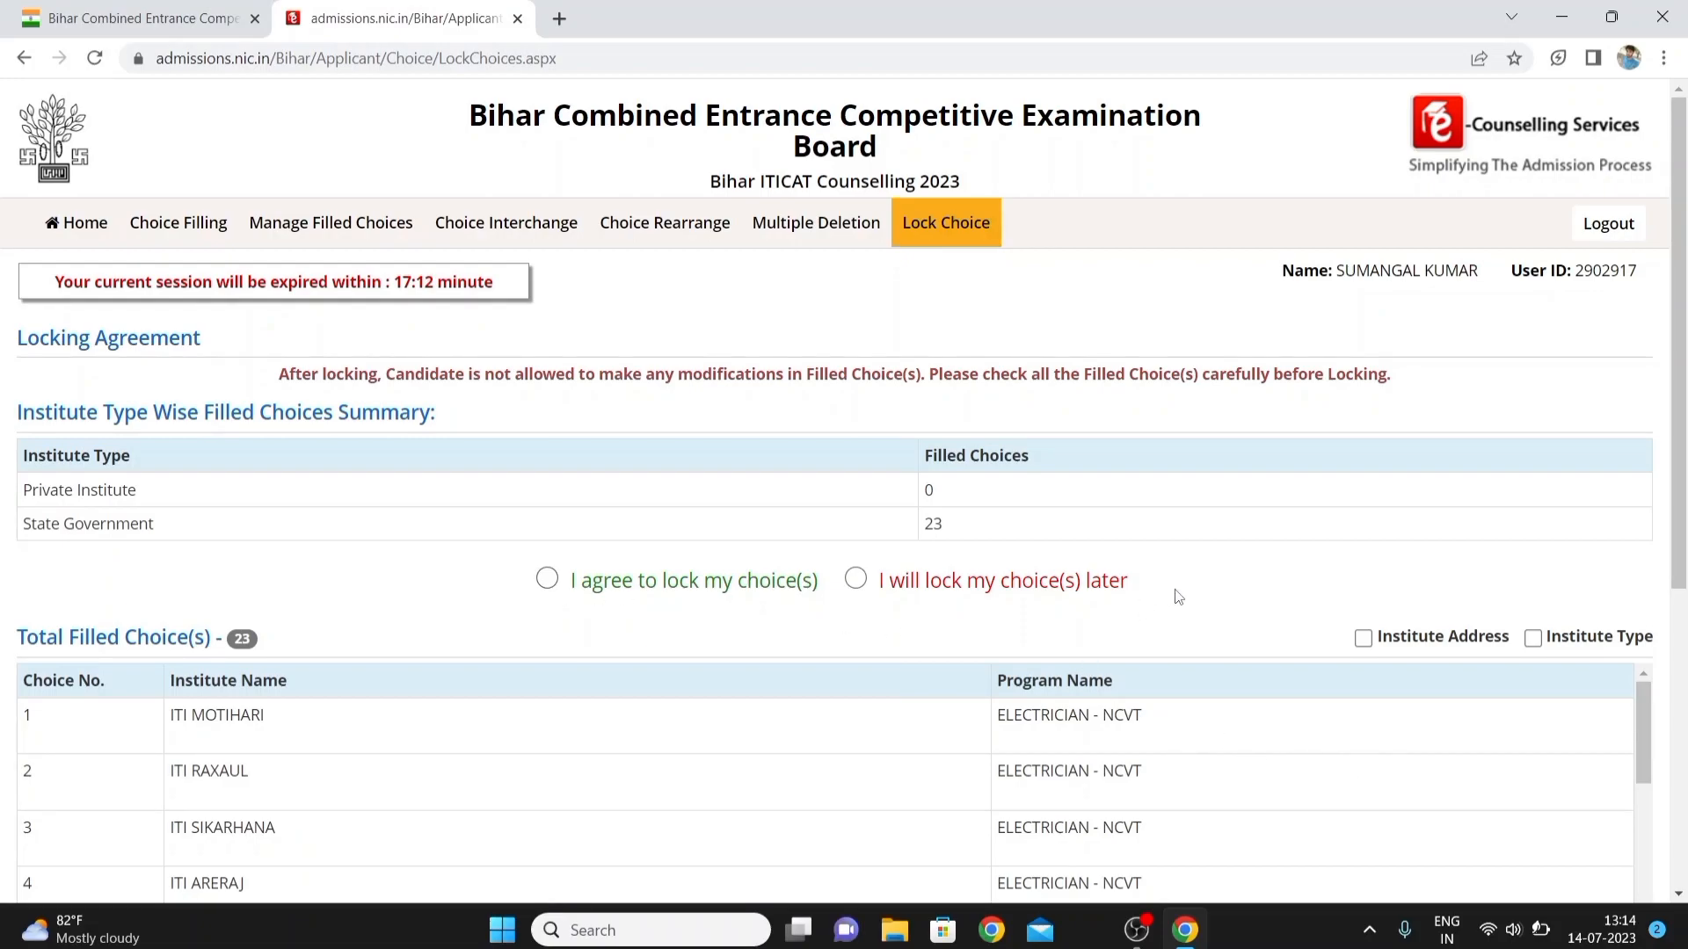
scroll(1175, 594, "down", 2)
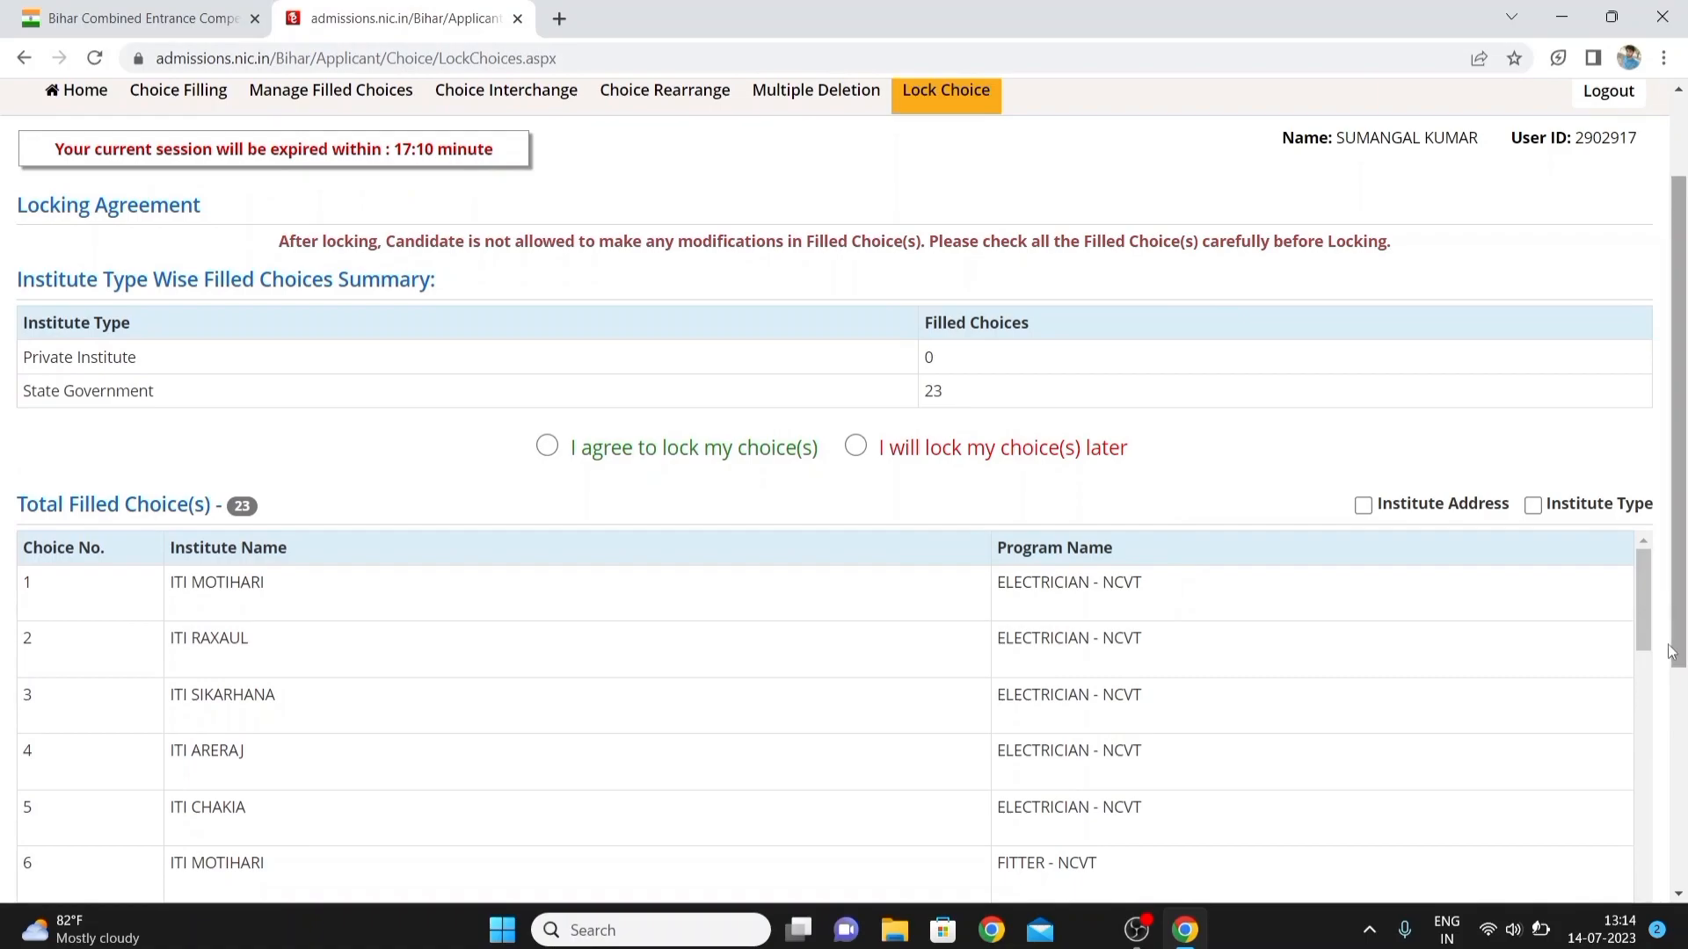
left_click(1644, 677)
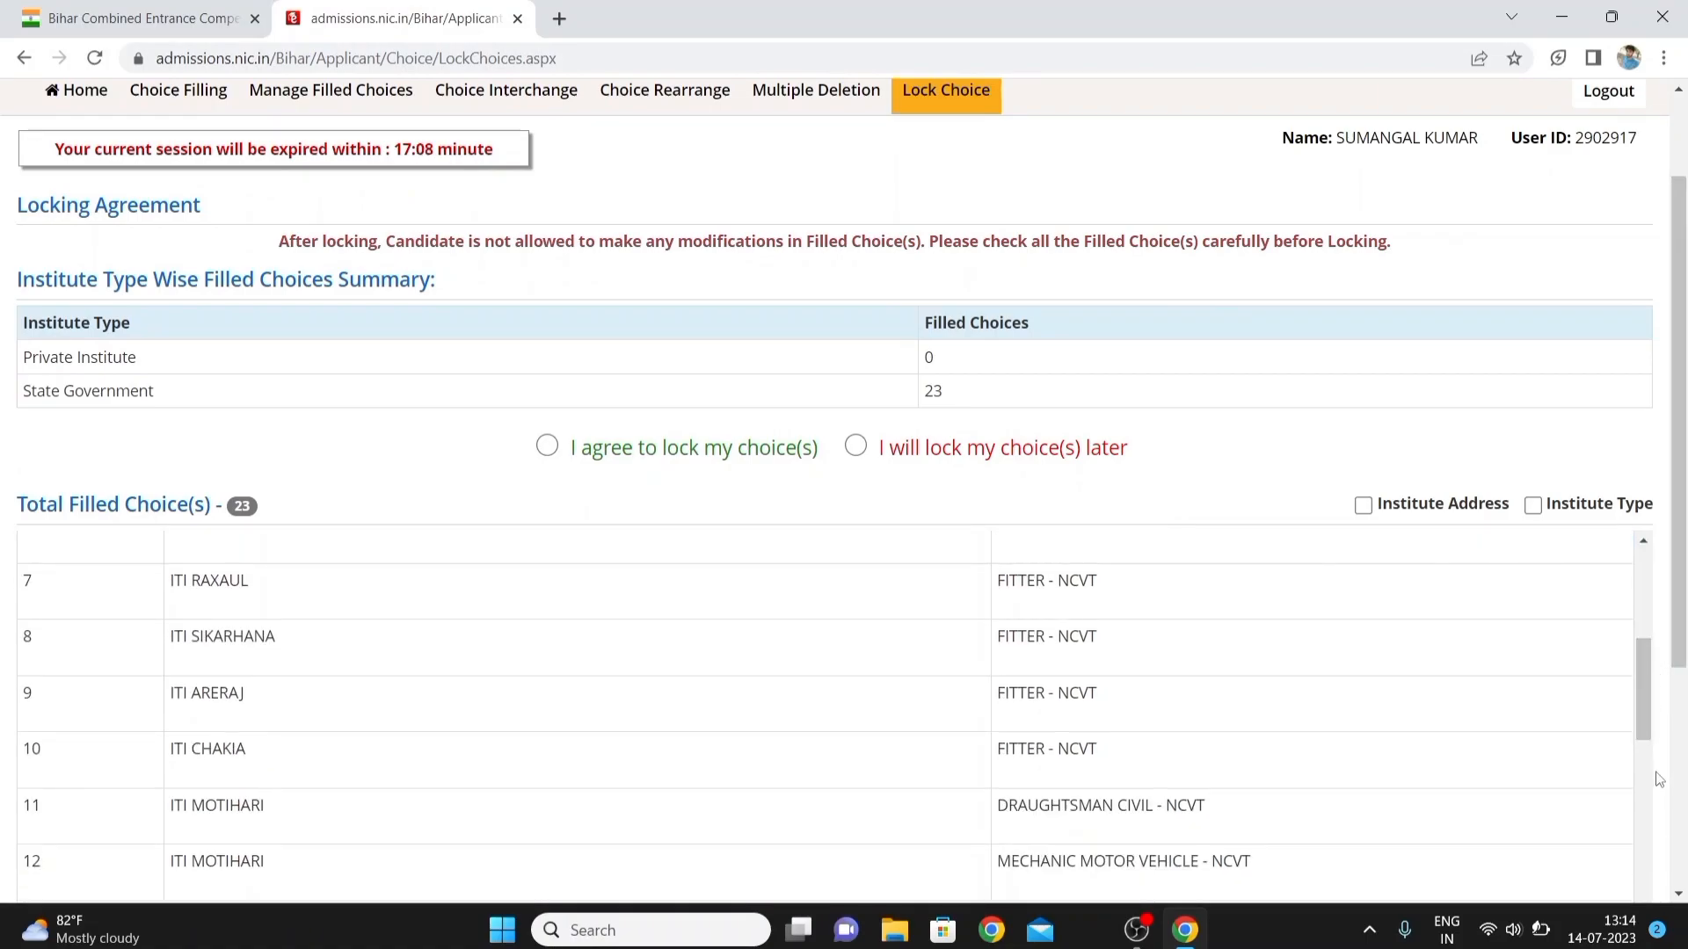
left_click(1643, 773)
left_click(1639, 687)
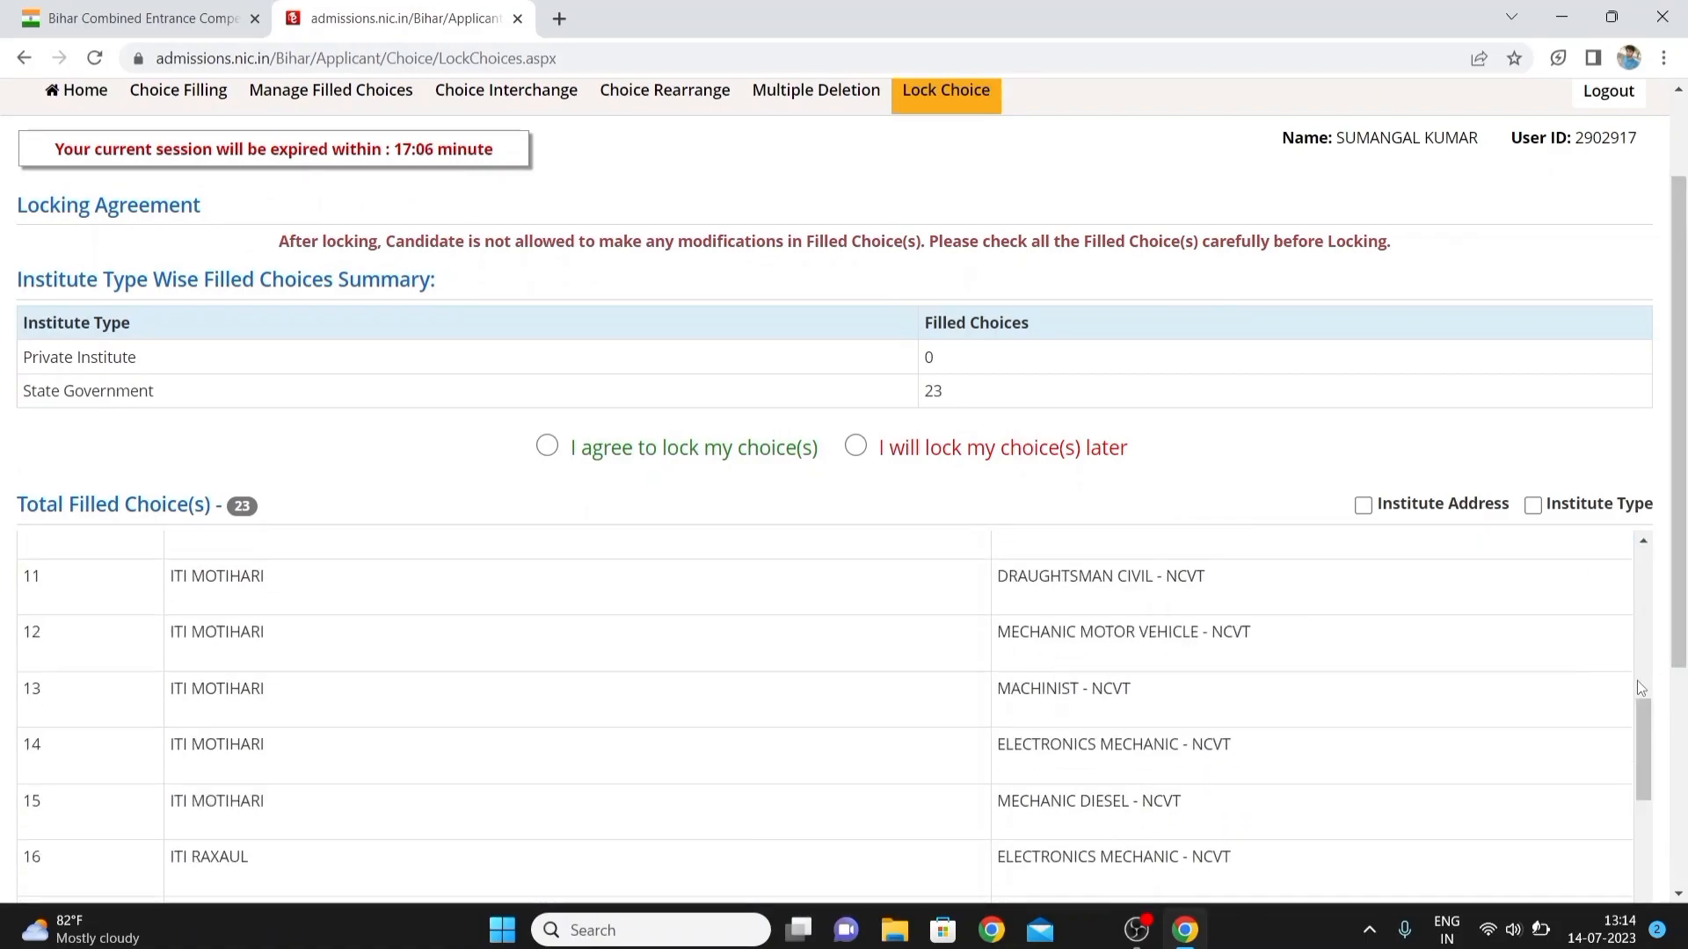
Agree to lock the filled choices, enter the account password to authorise locking, and confirm the submission.
left_click(1643, 599)
scroll(1128, 653, "down", 4)
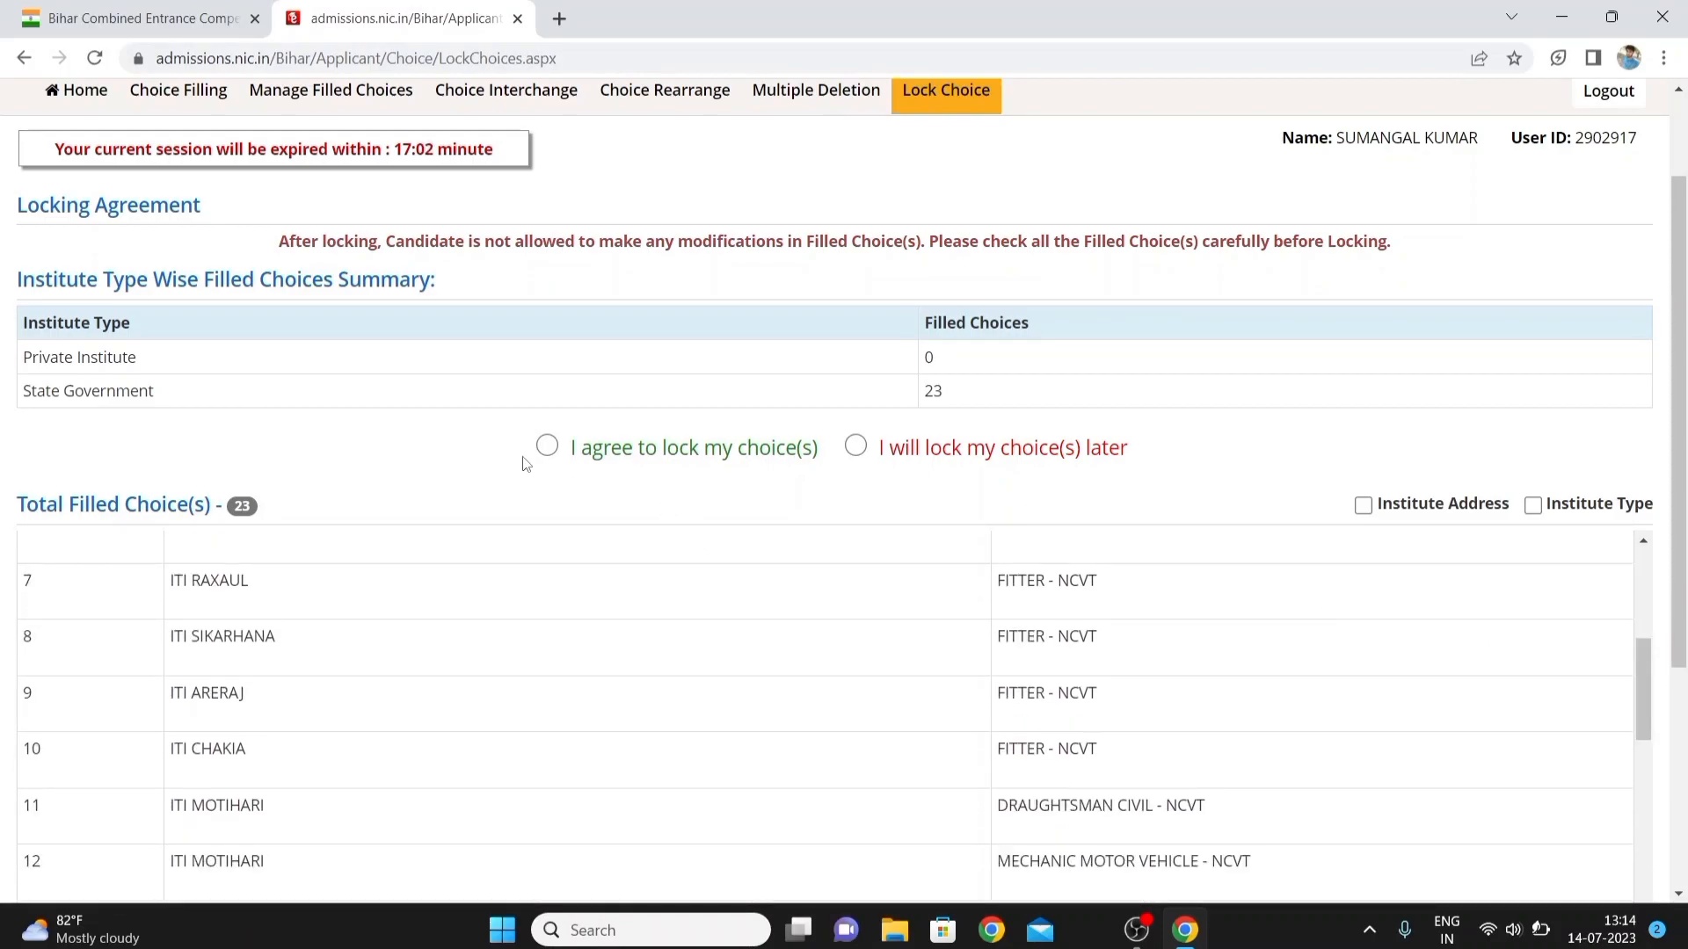
left_click(546, 447)
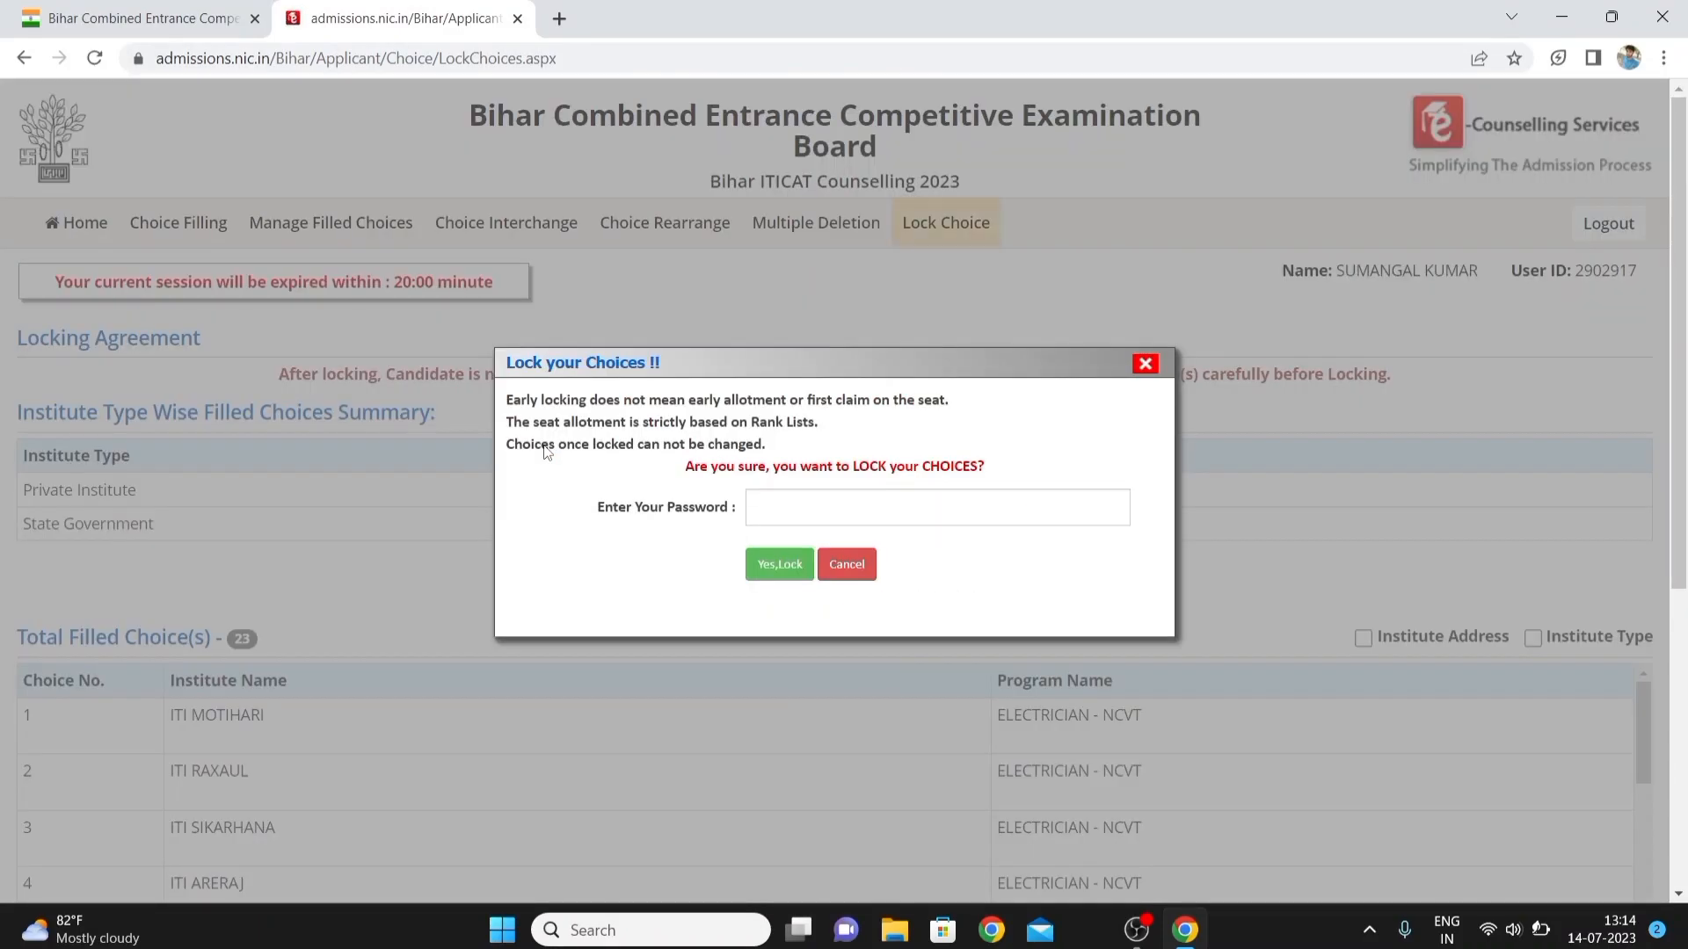
left_click(852, 517)
type("•••••••••")
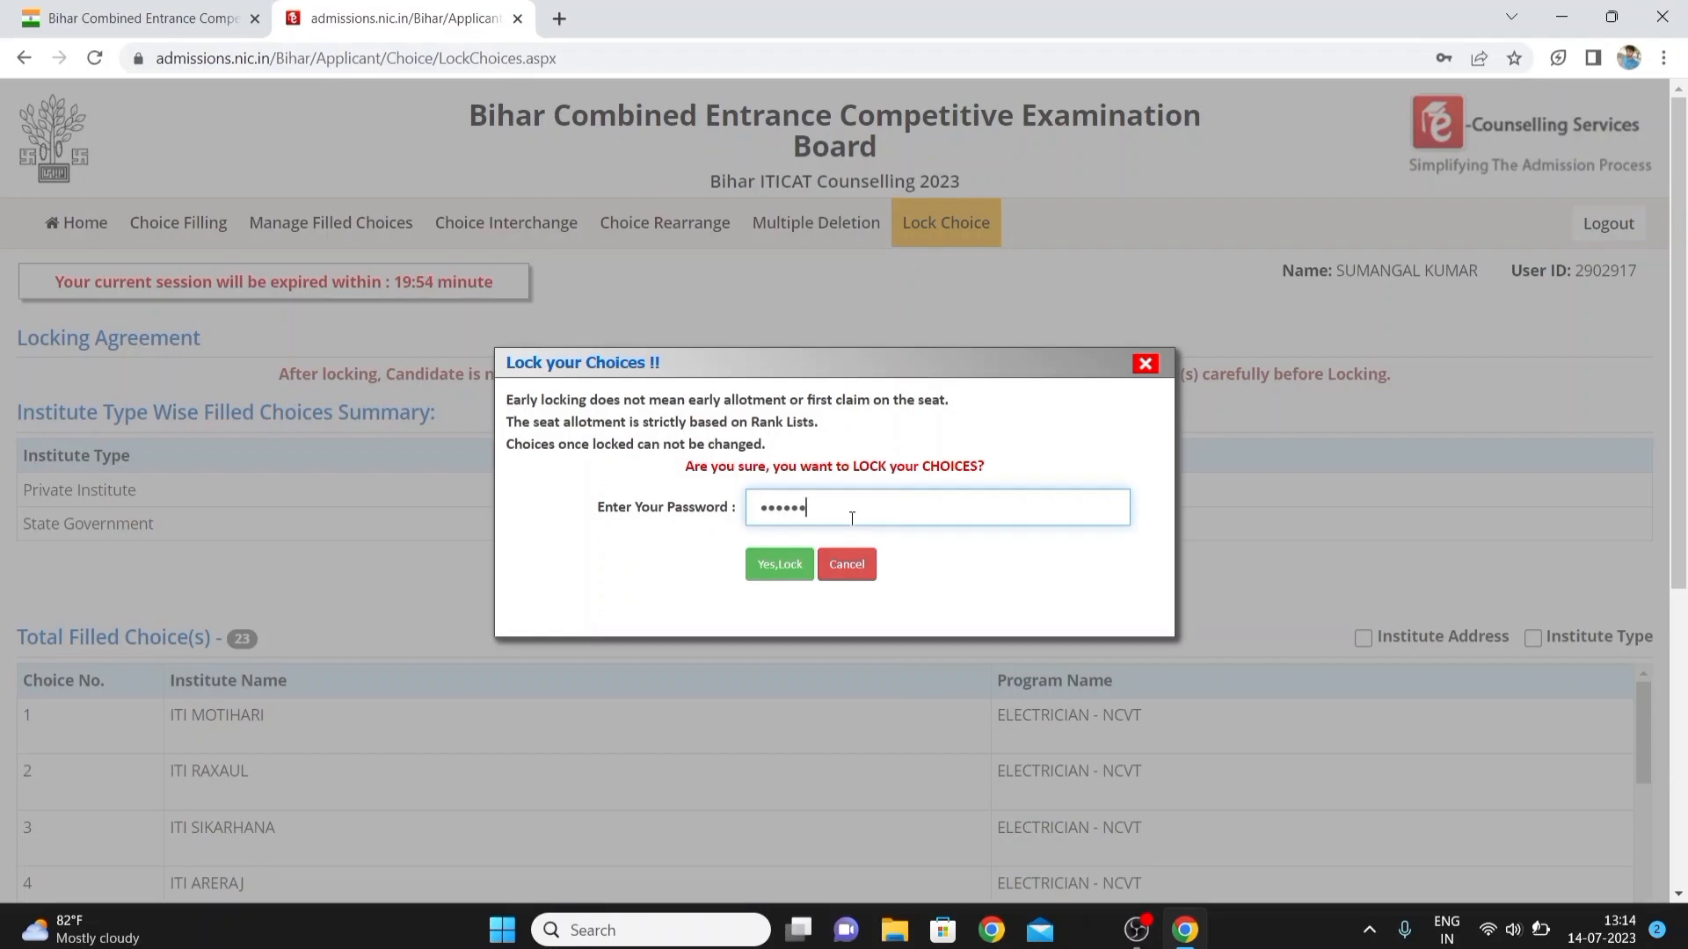
left_click(795, 567)
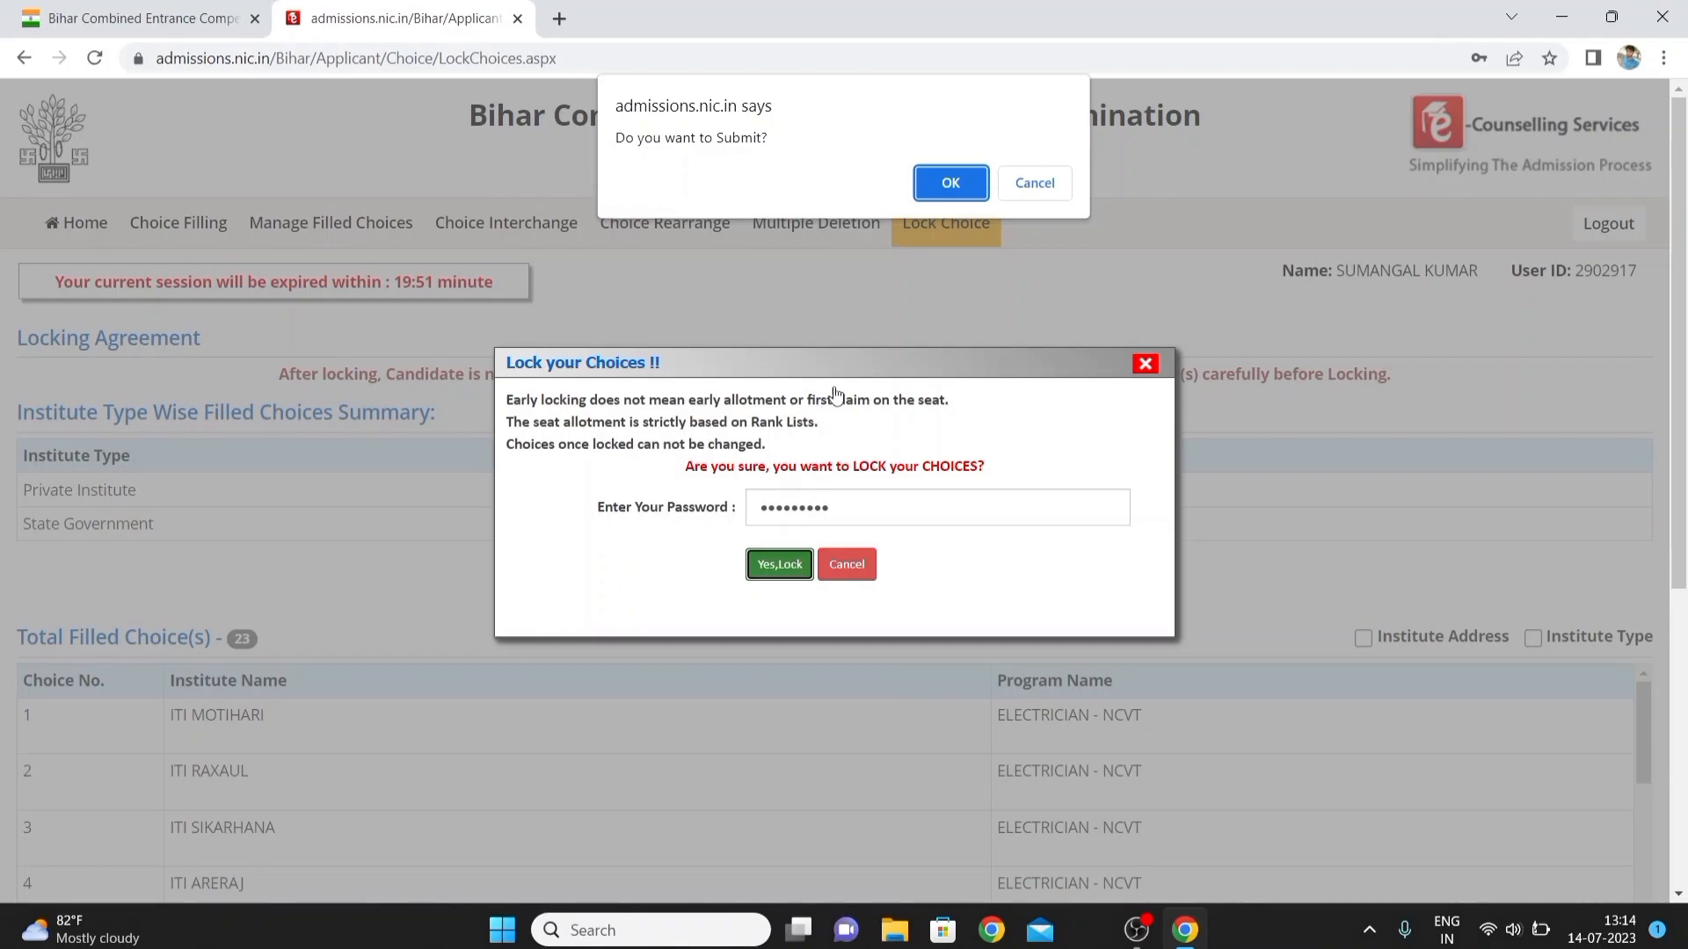
left_click(937, 186)
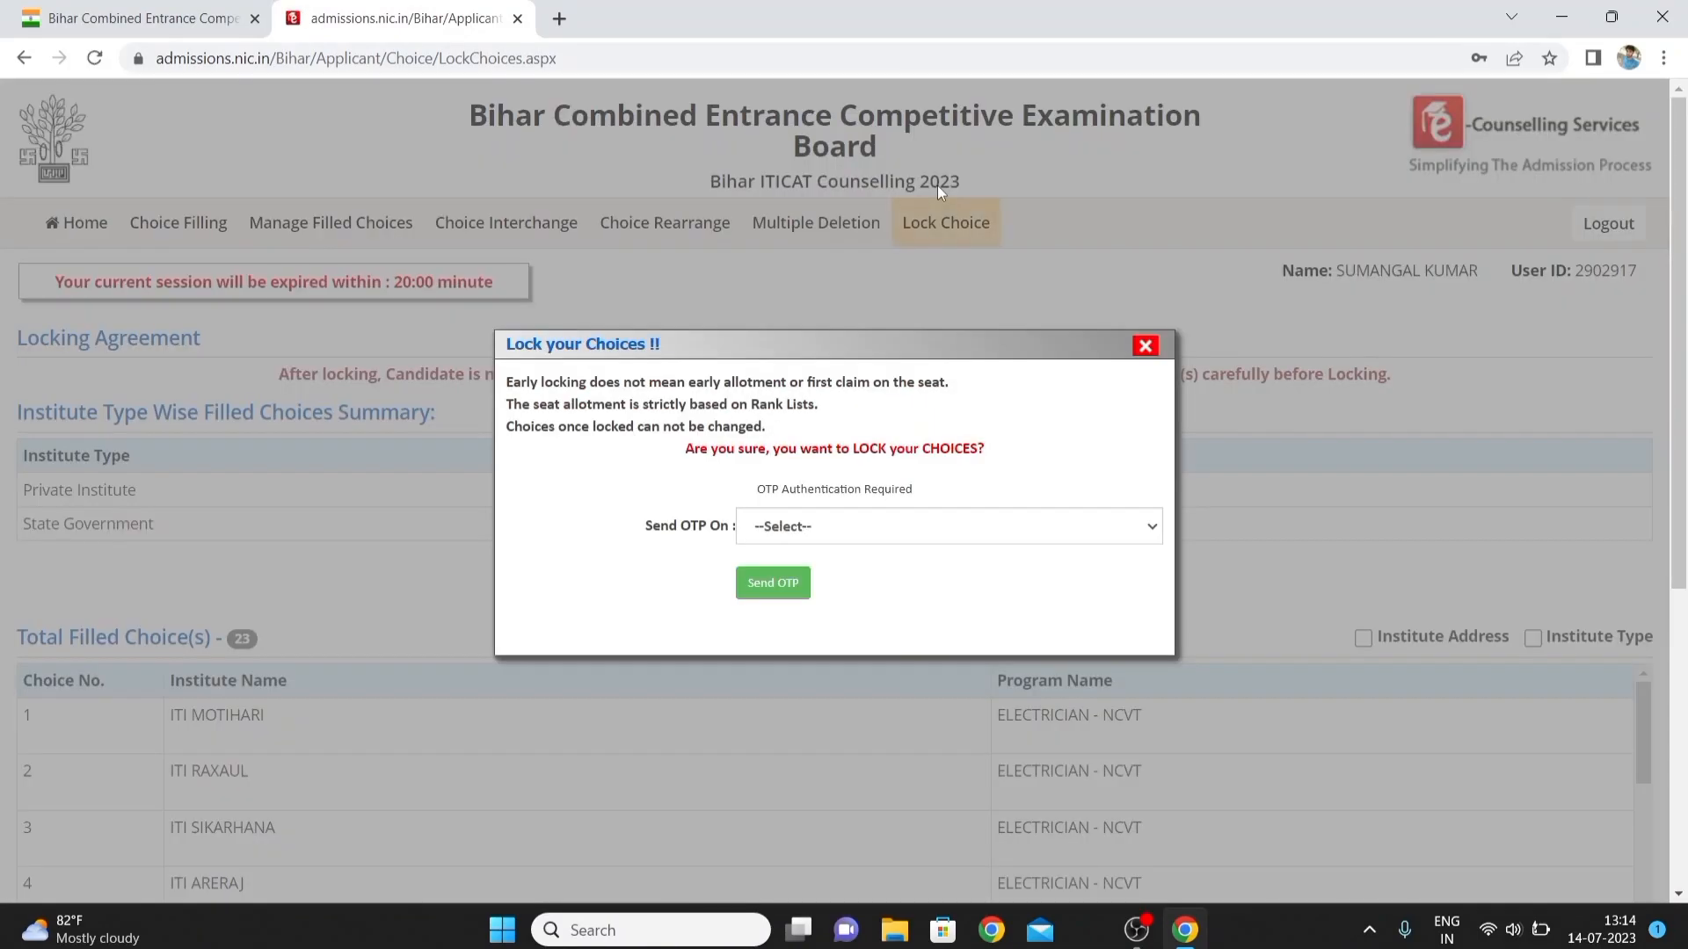
Send the OTP to the registered mobile number, enter the received OTP, and lock the choices.
left_click(887, 527)
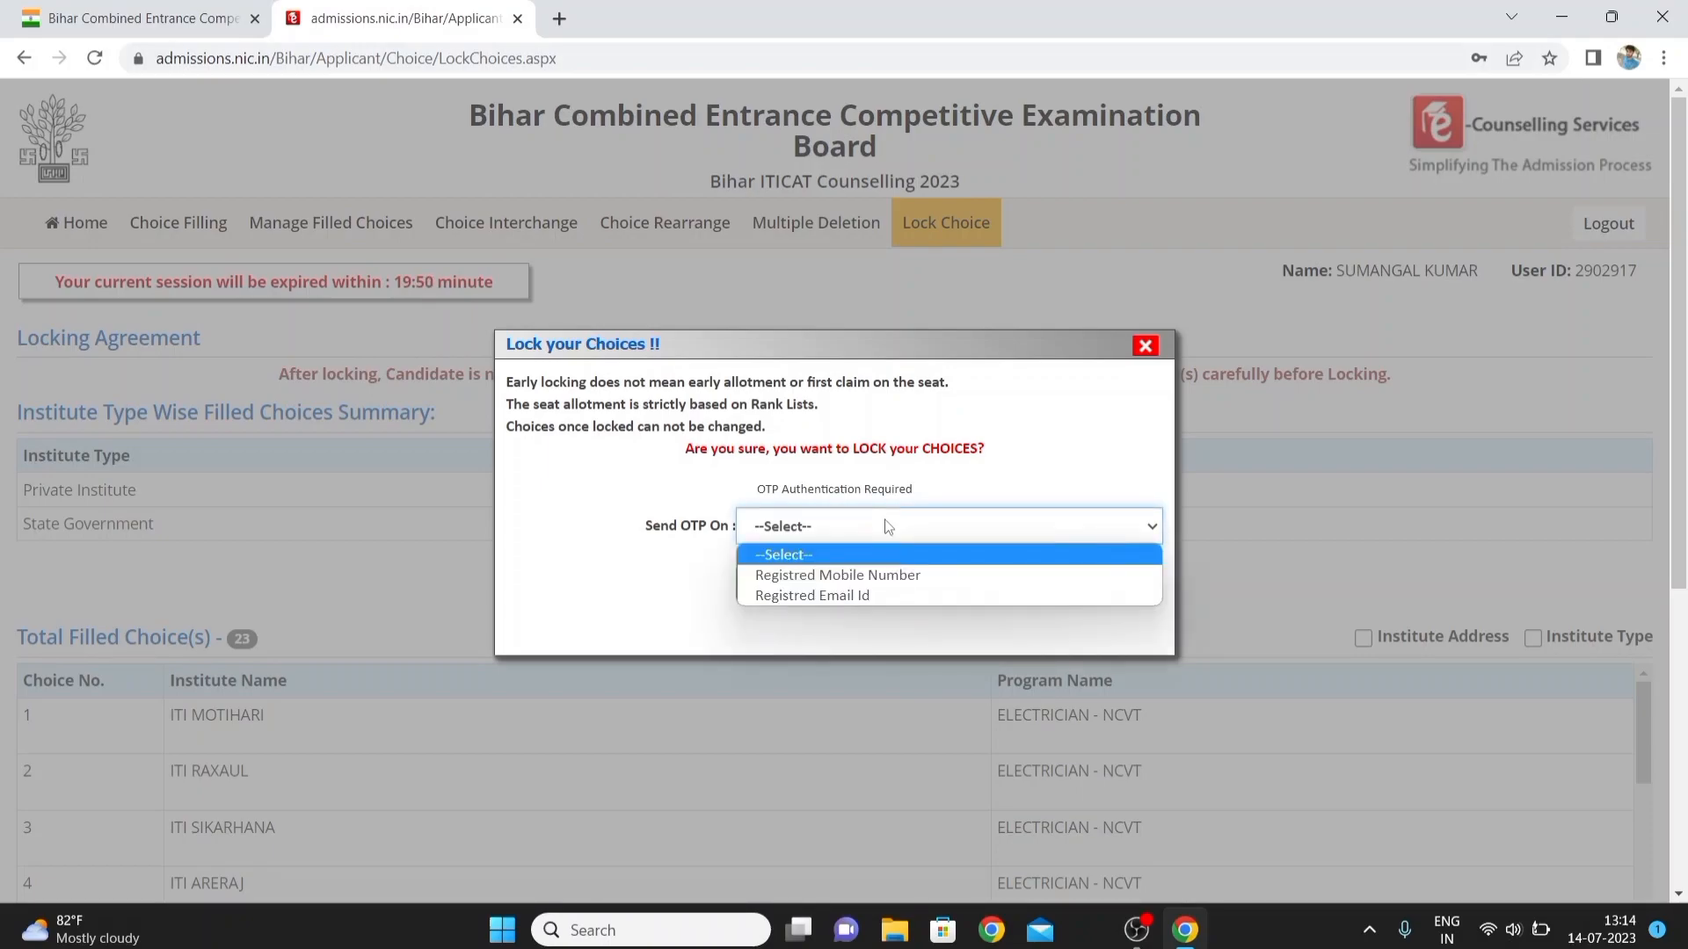
left_click(878, 578)
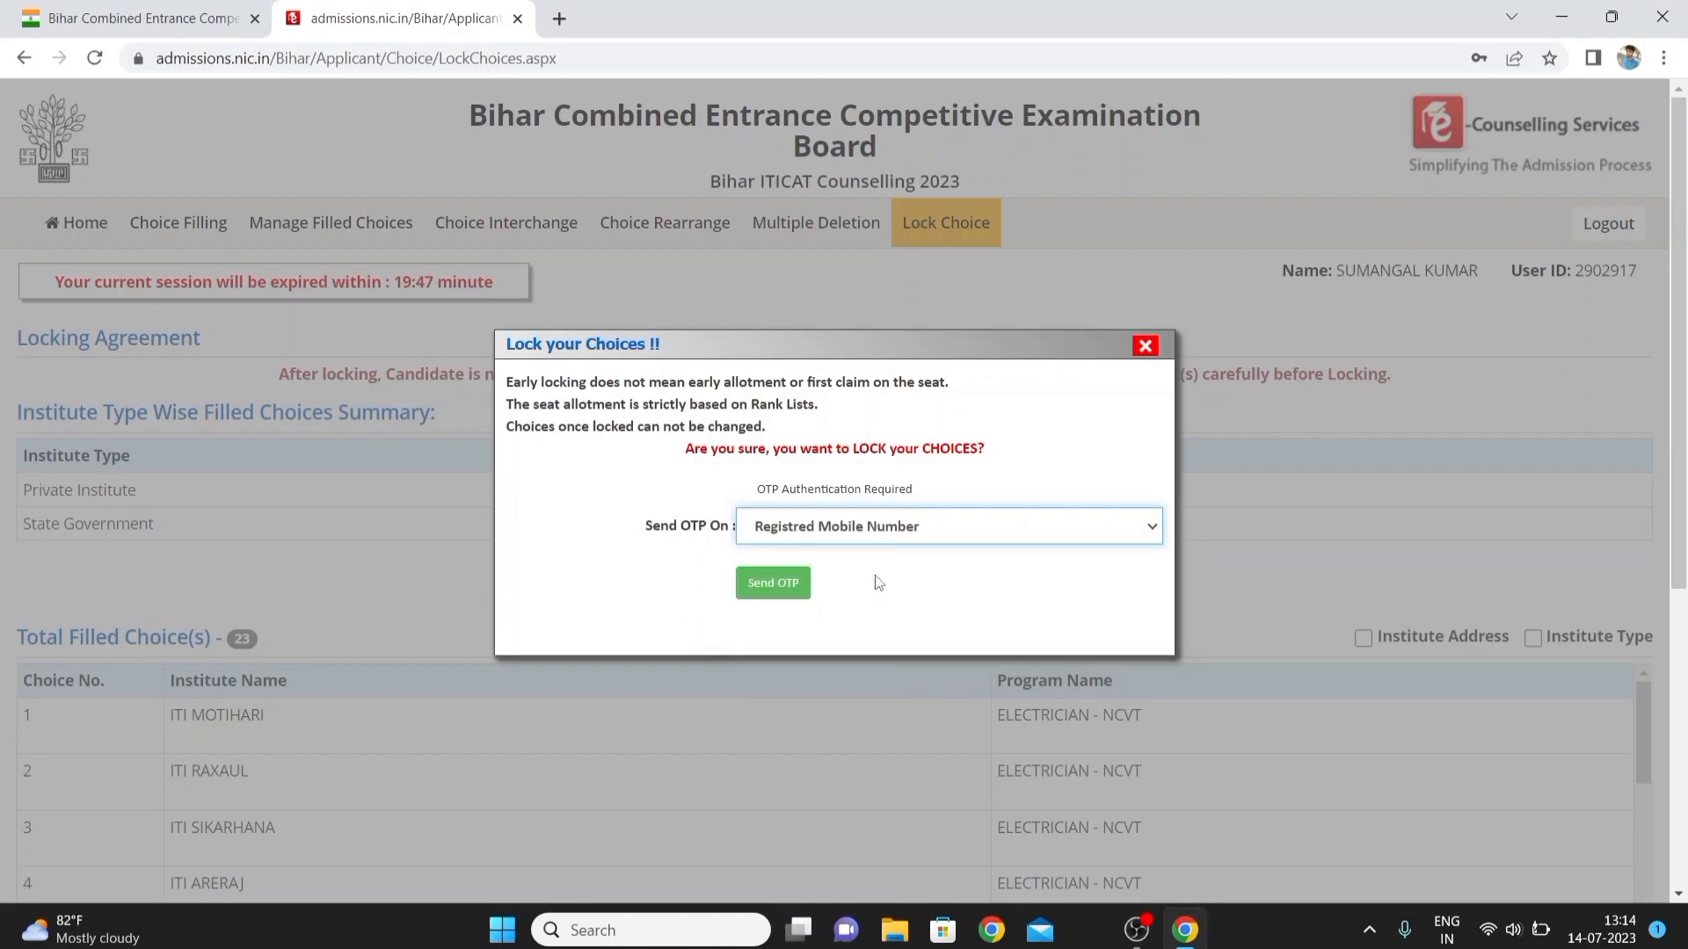
left_click(791, 591)
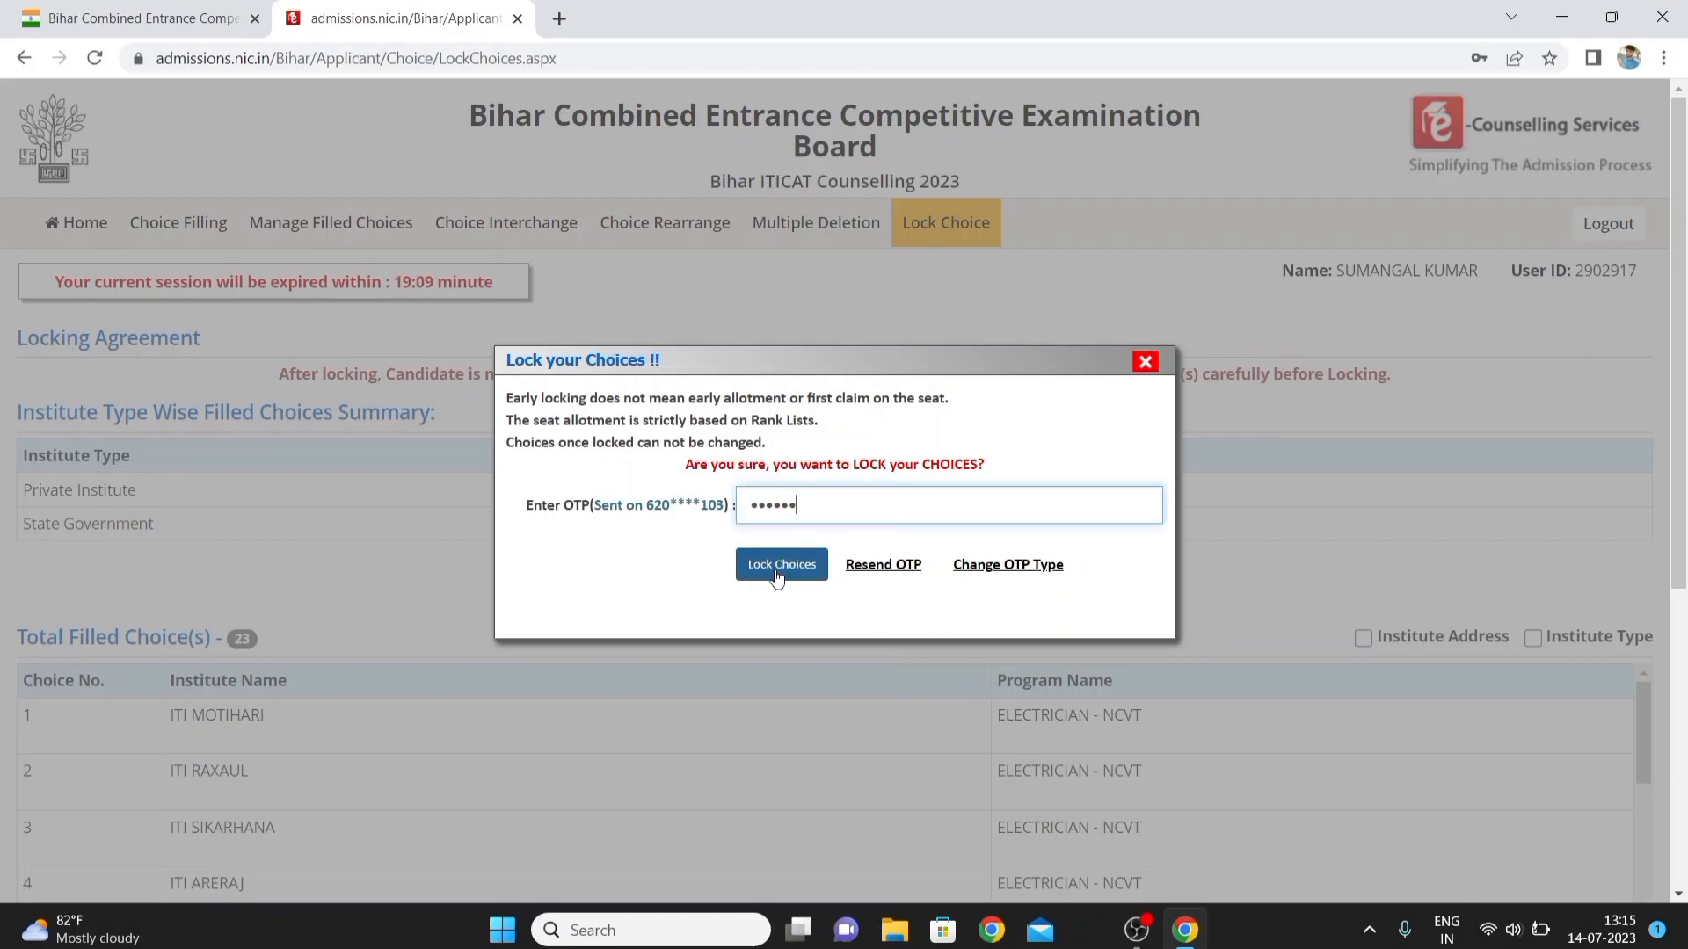
left_click(778, 573)
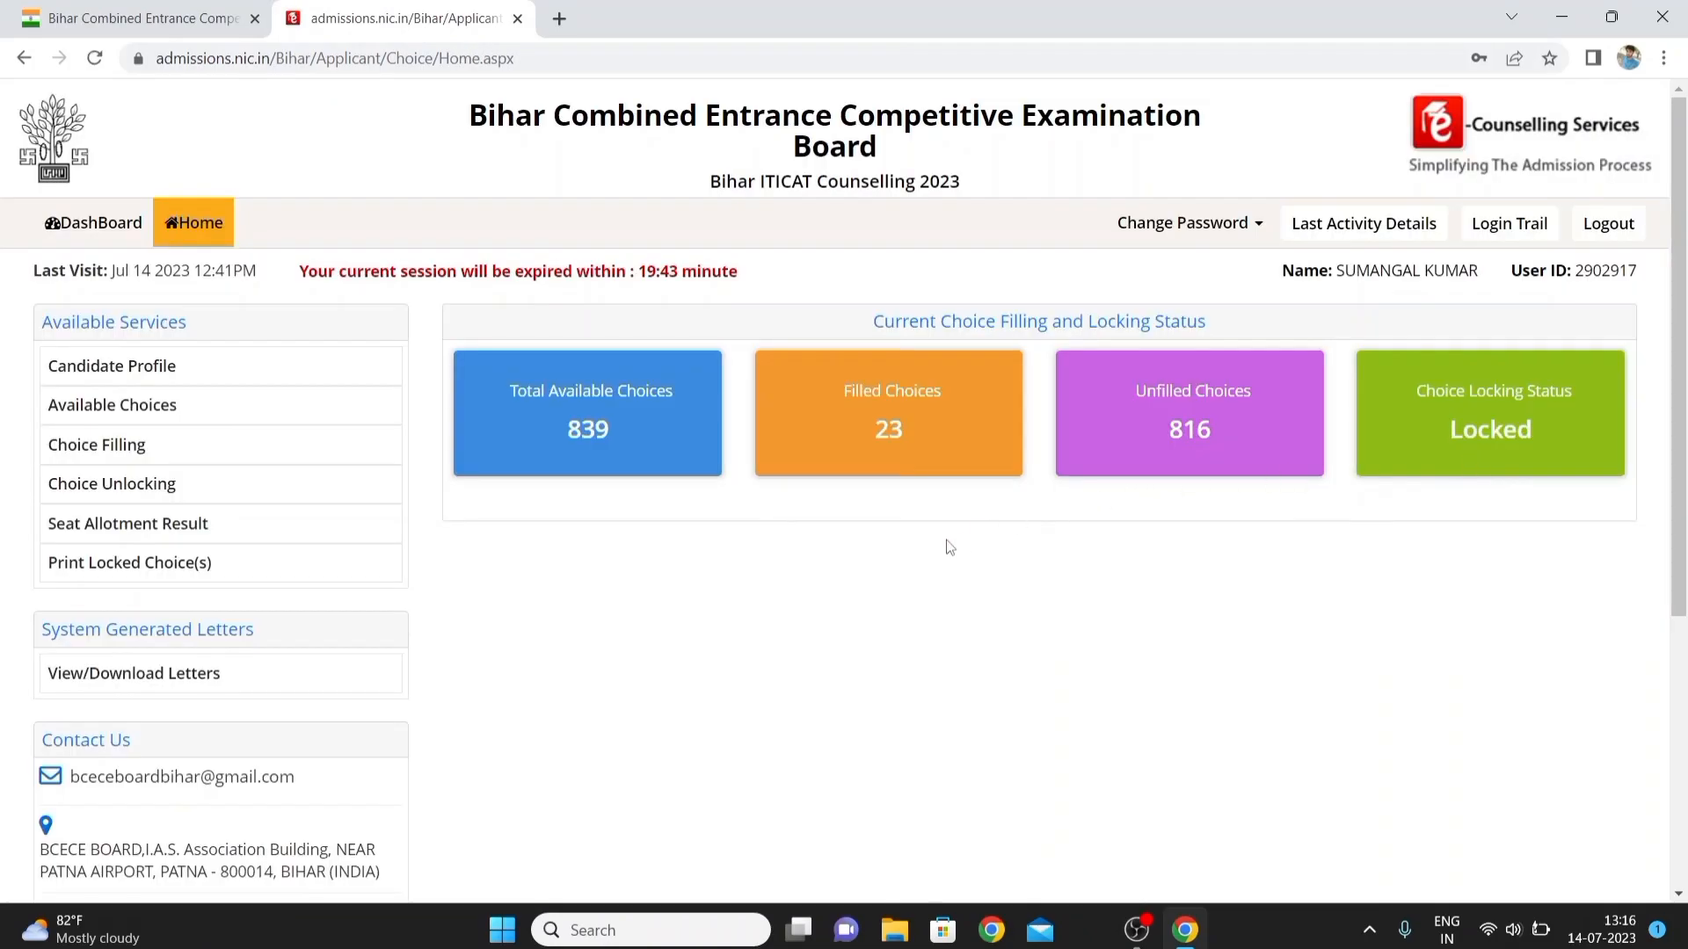
Open the locked choices for printing, save the locked choices letter to the Desktop as ViewGeneratedDocs.pdf, and close the letter preview.
left_click(121, 573)
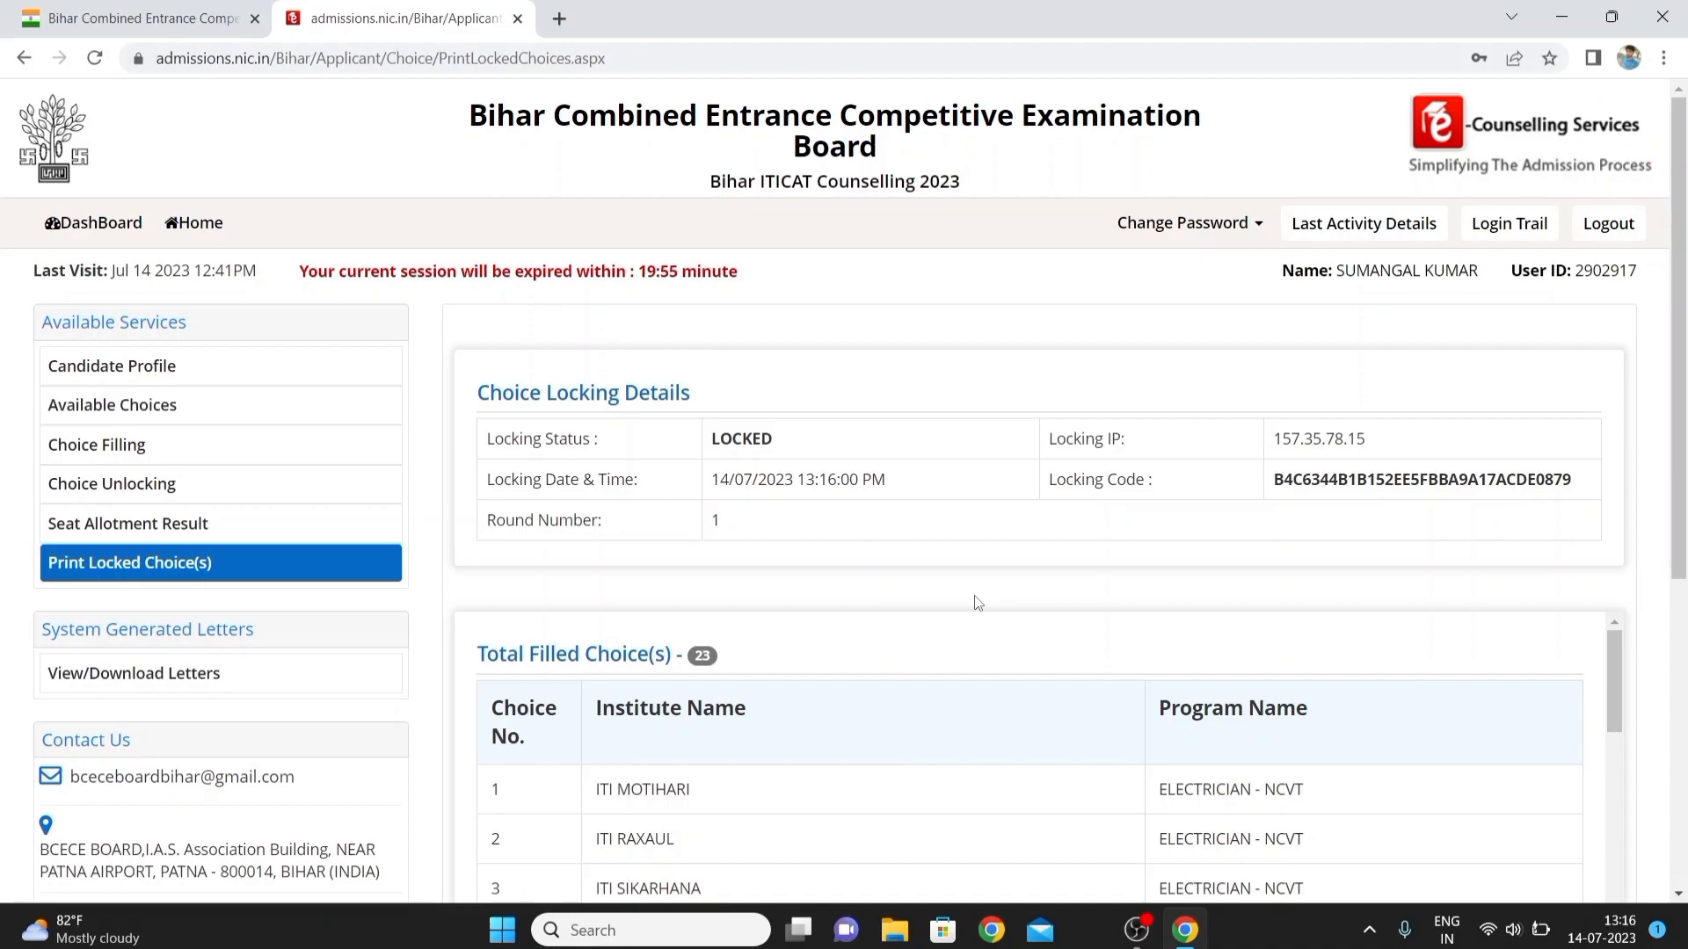
scroll(978, 603, "down", 6)
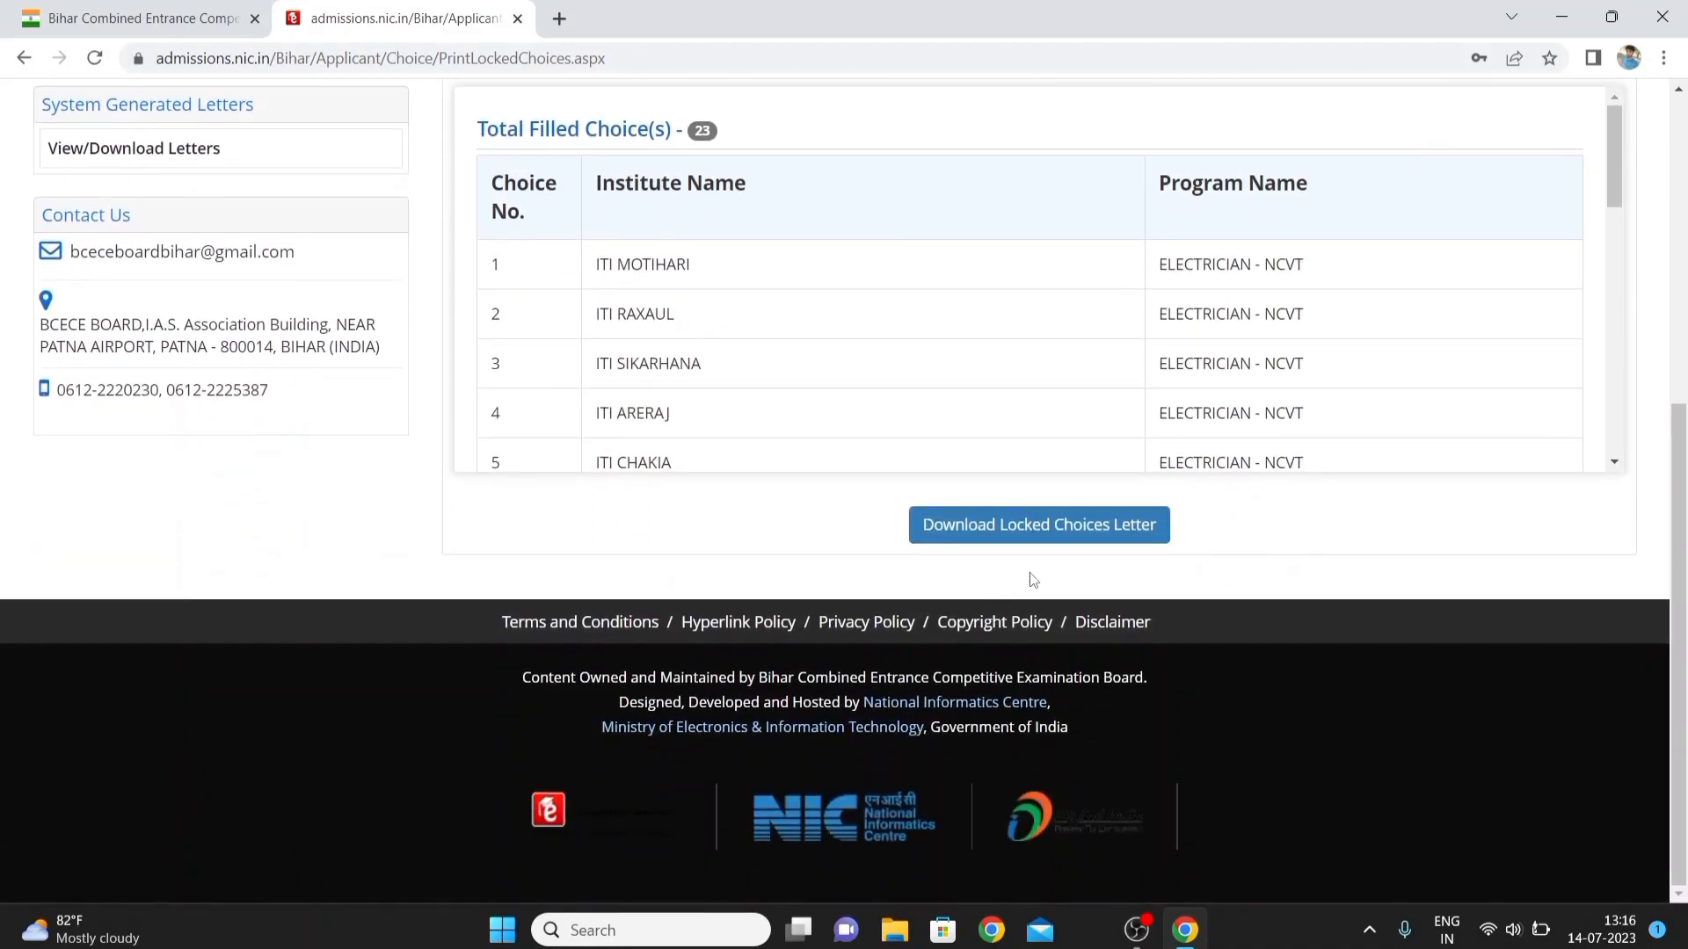
left_click(1039, 536)
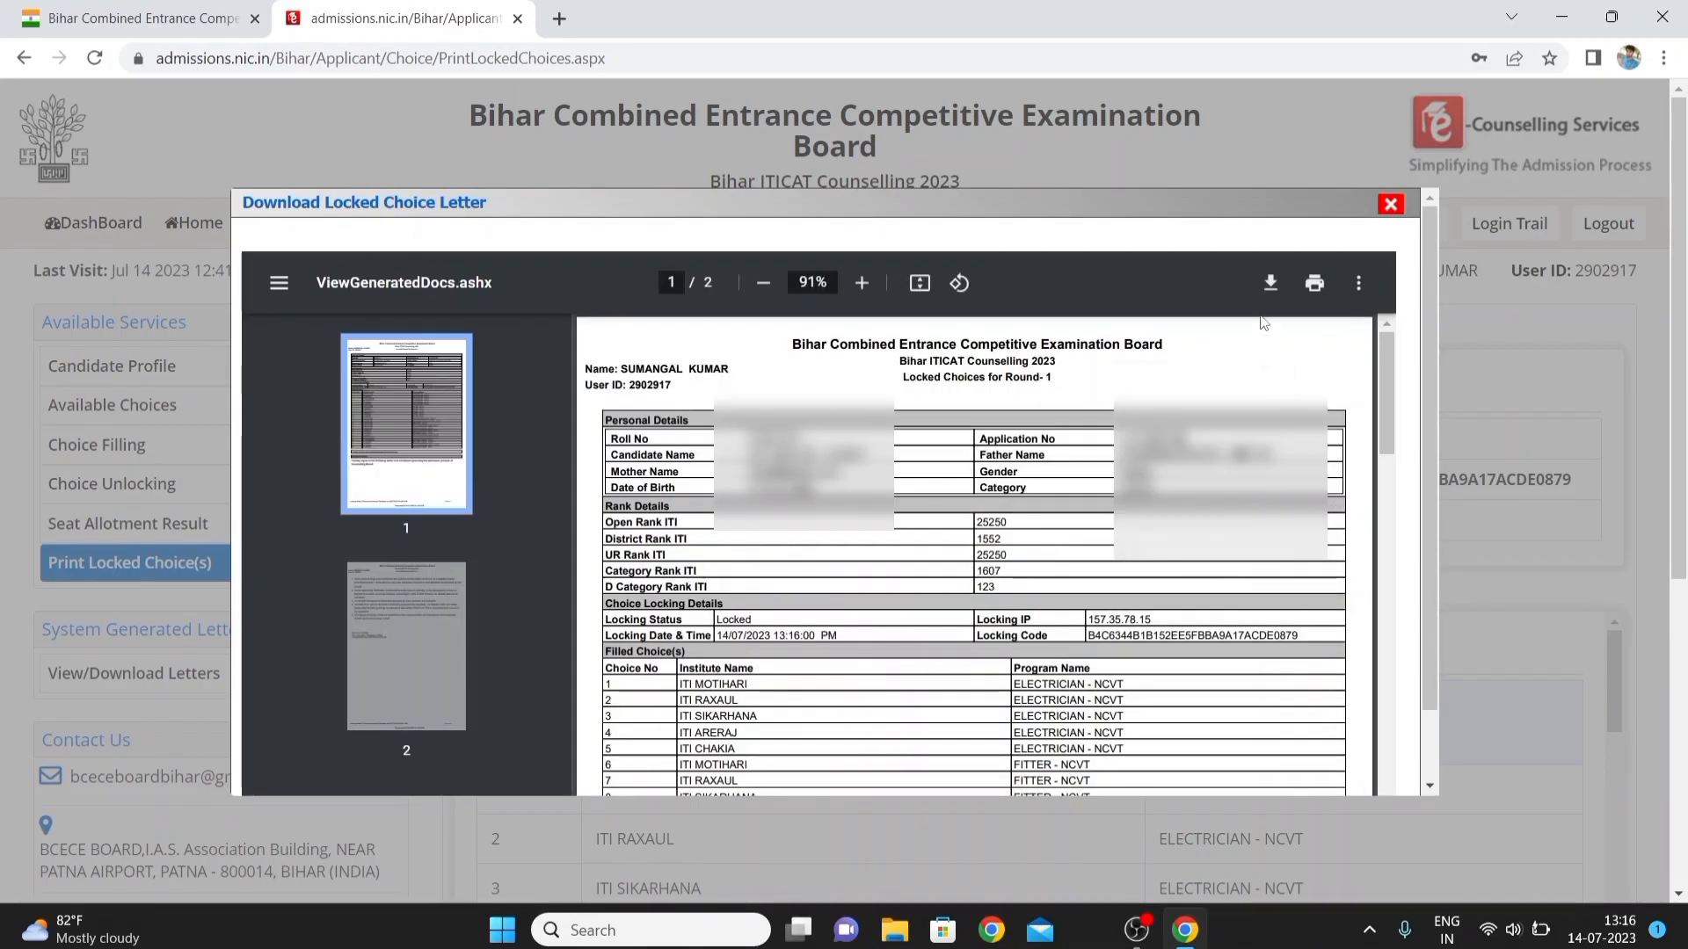
left_click(1269, 284)
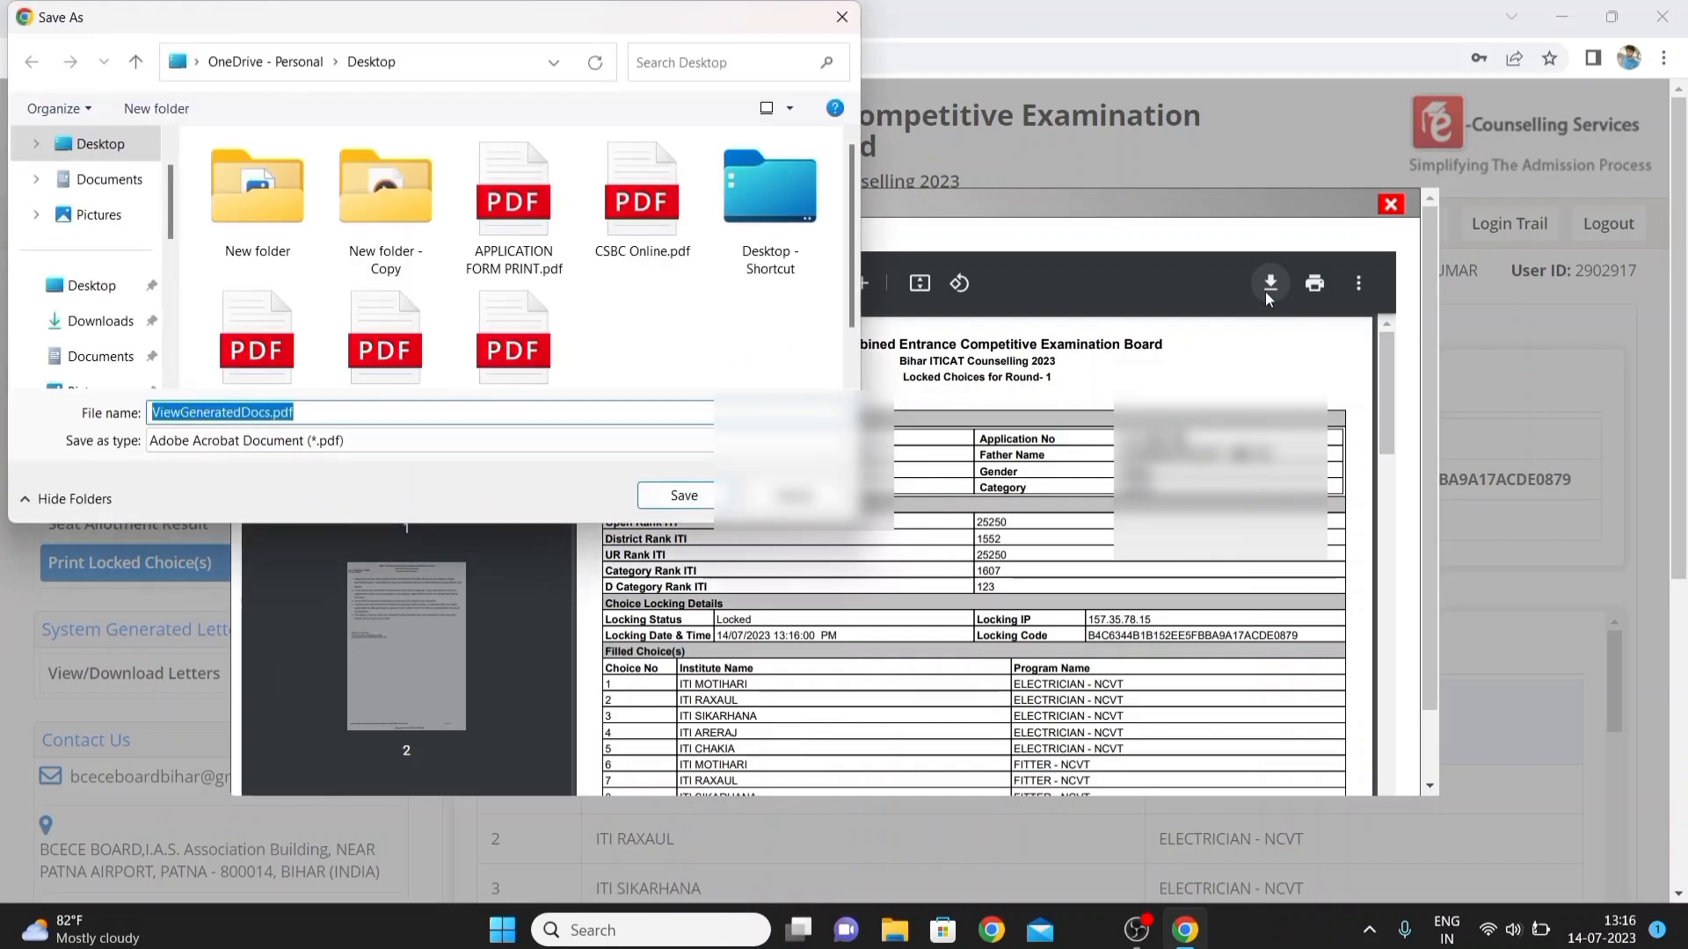
left_click(674, 498)
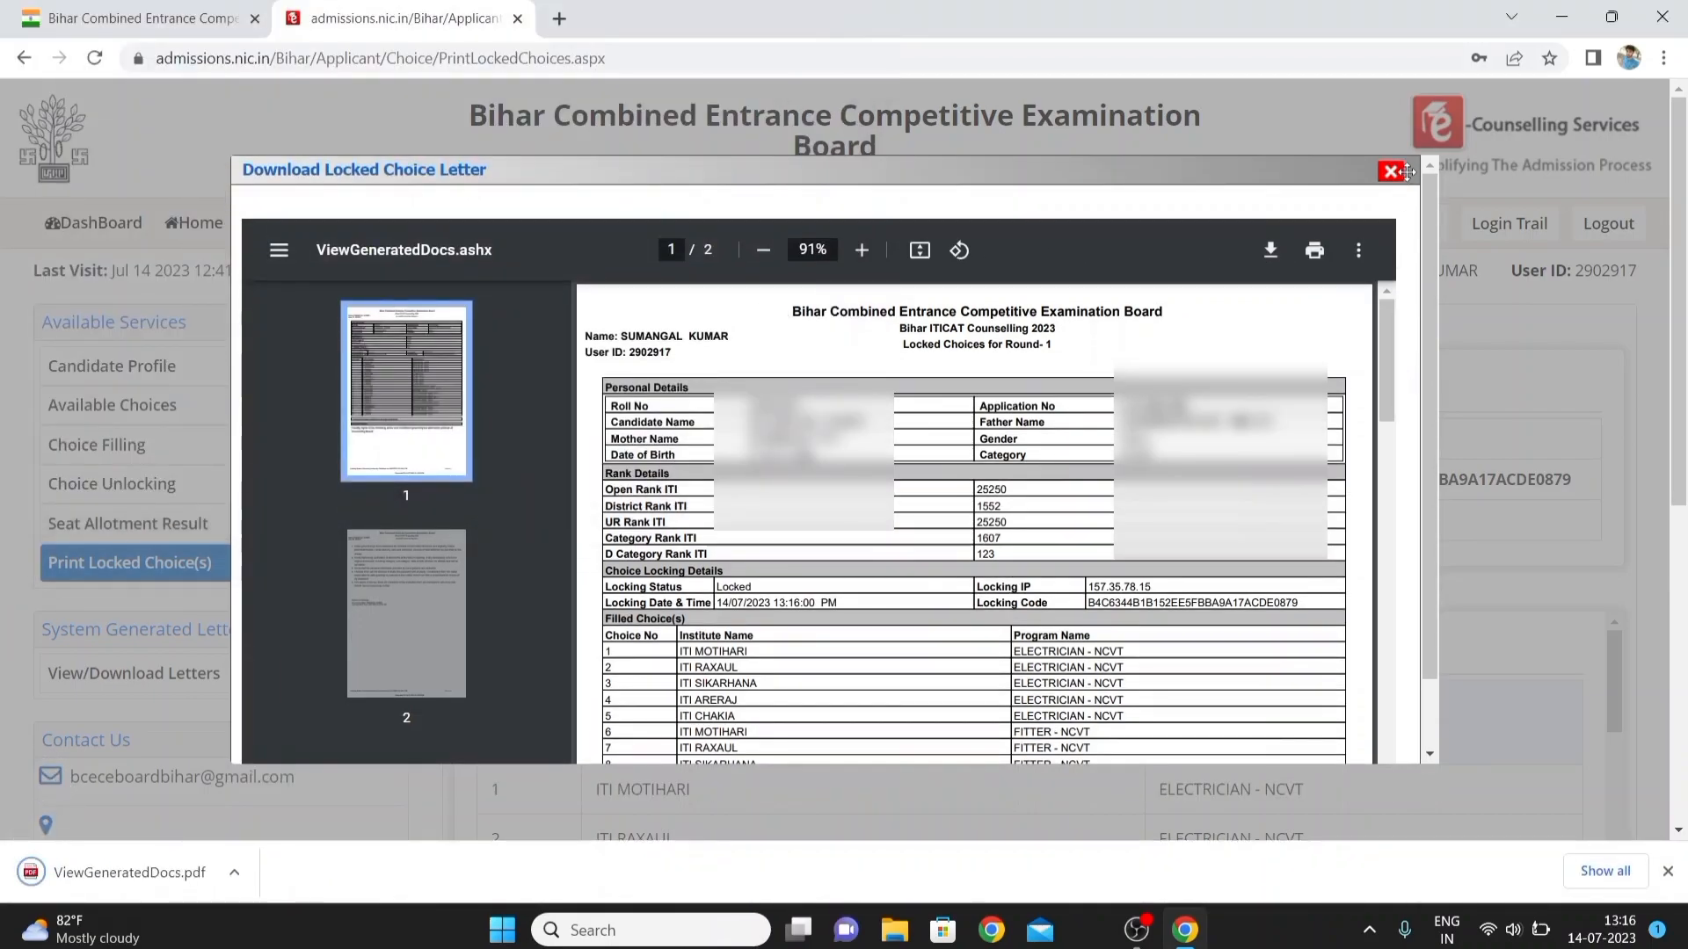
left_click(1404, 171)
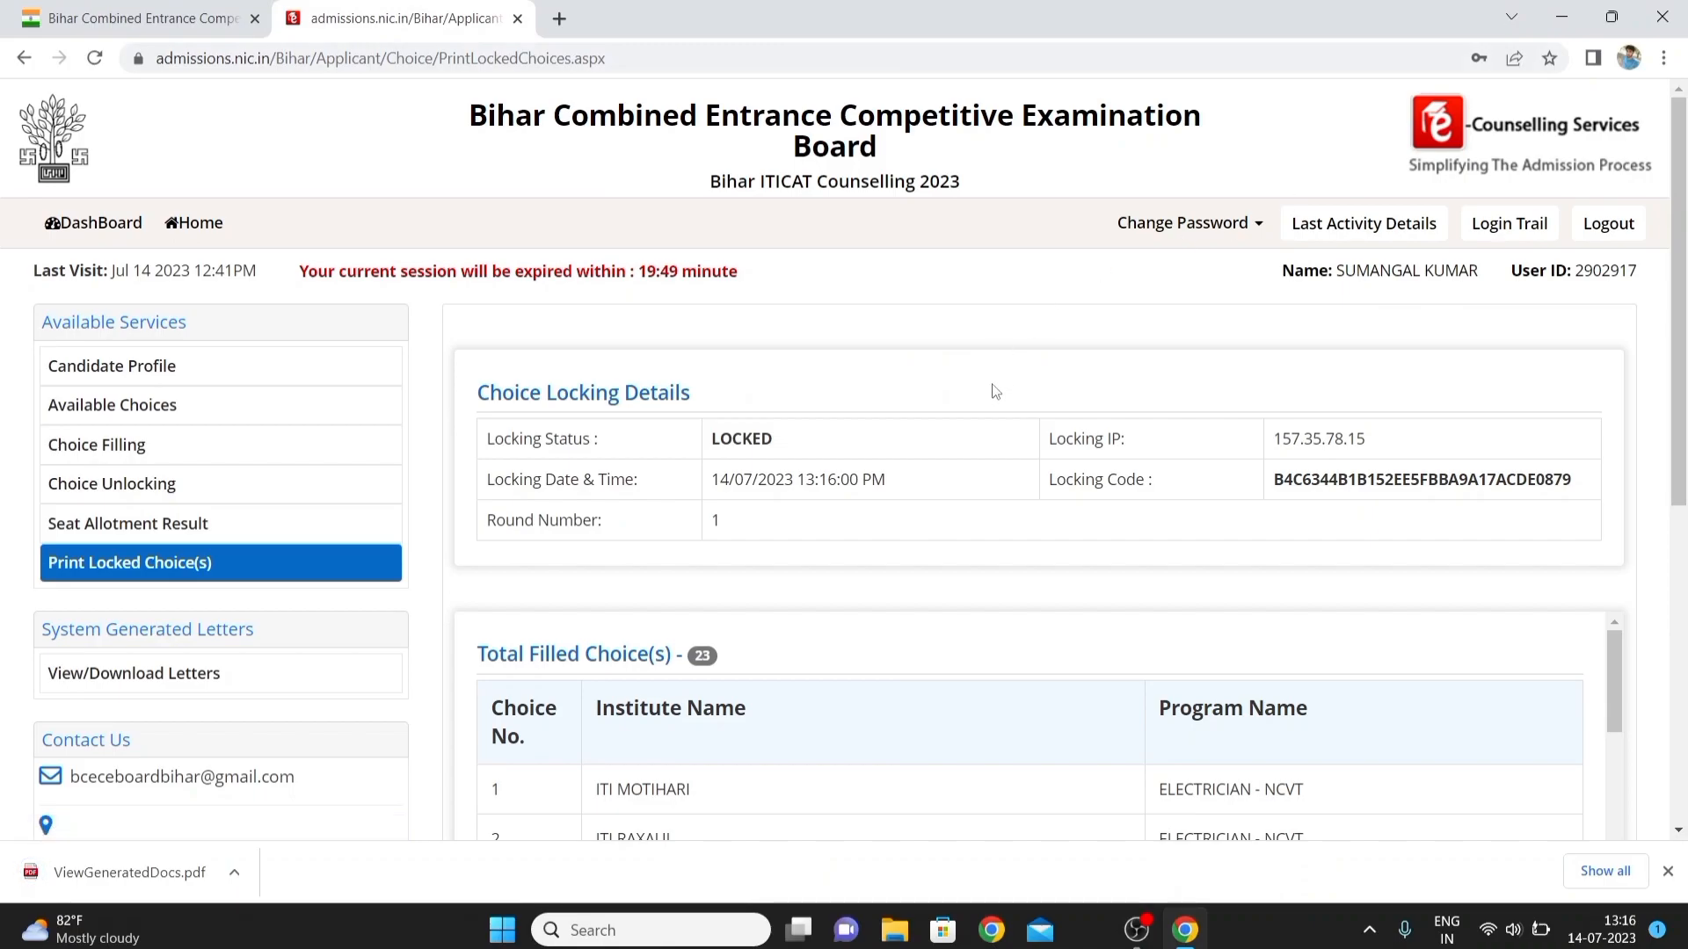